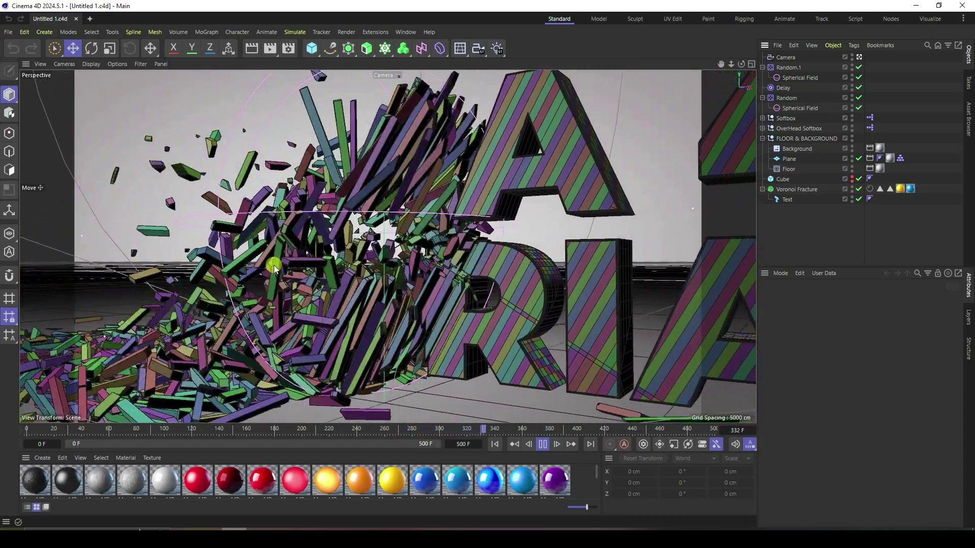
# Stop playback at frame 352, render a viewport preview, and start a new document
pyautogui.click(543, 444)
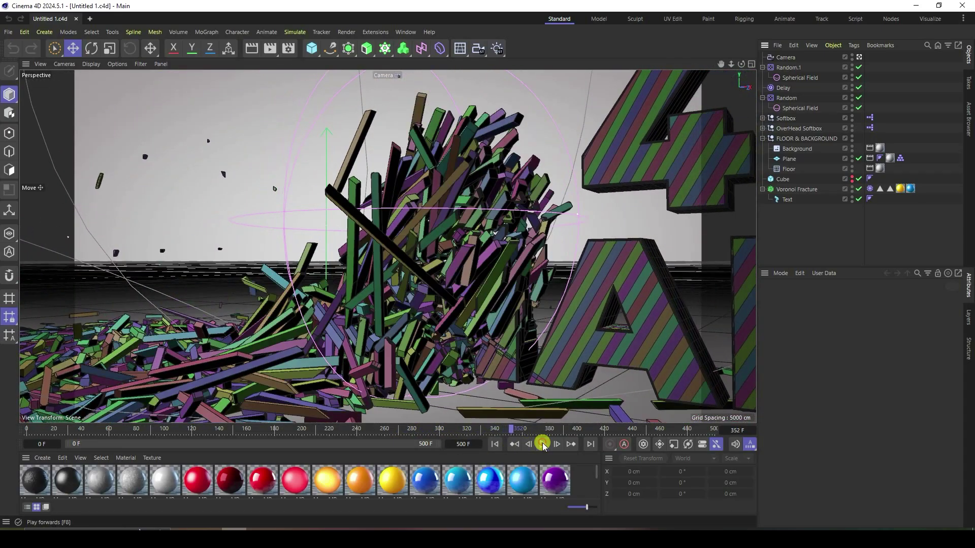
pyautogui.click(251, 50)
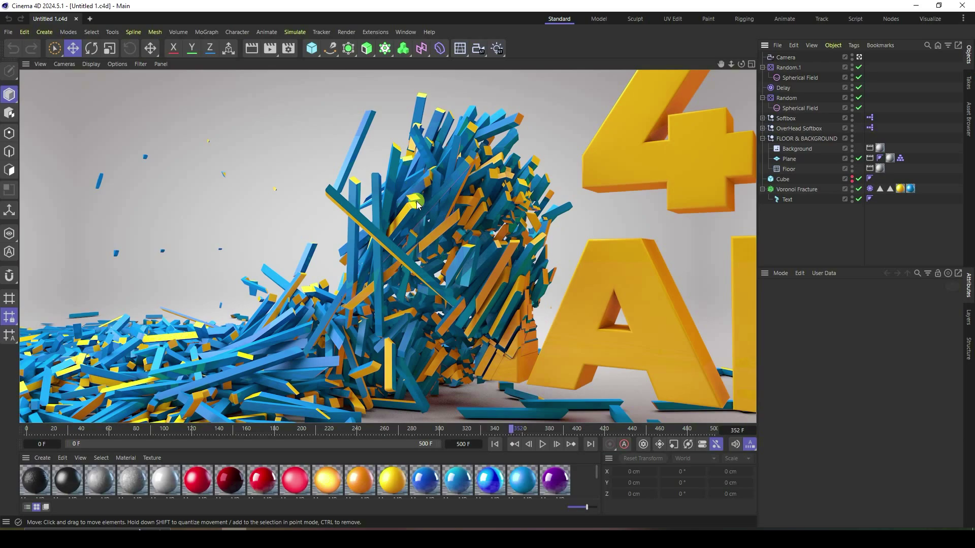
pyautogui.click(90, 19)
# Close Untitled 1, add a MoGraph Text object and clear its placeholder text
pyautogui.click(77, 19)
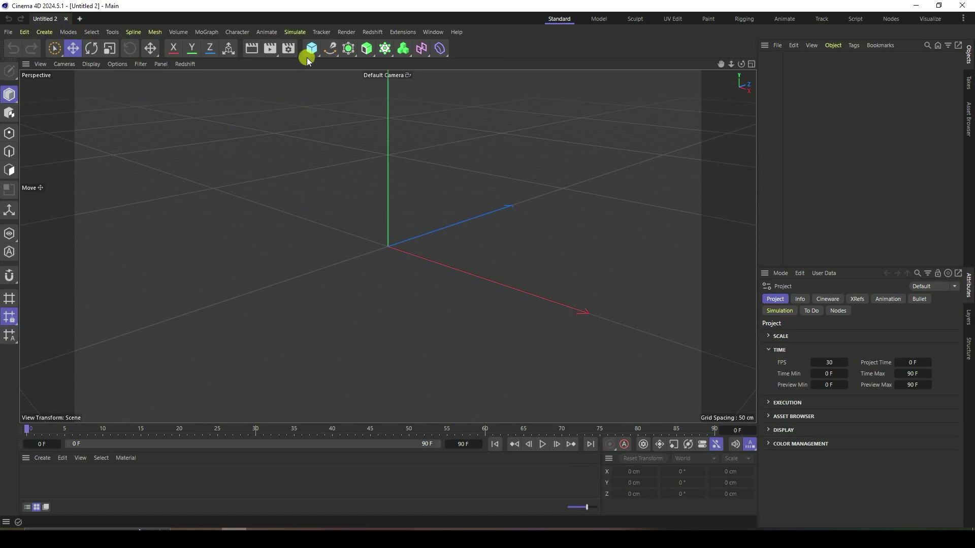
pyautogui.click(382, 52)
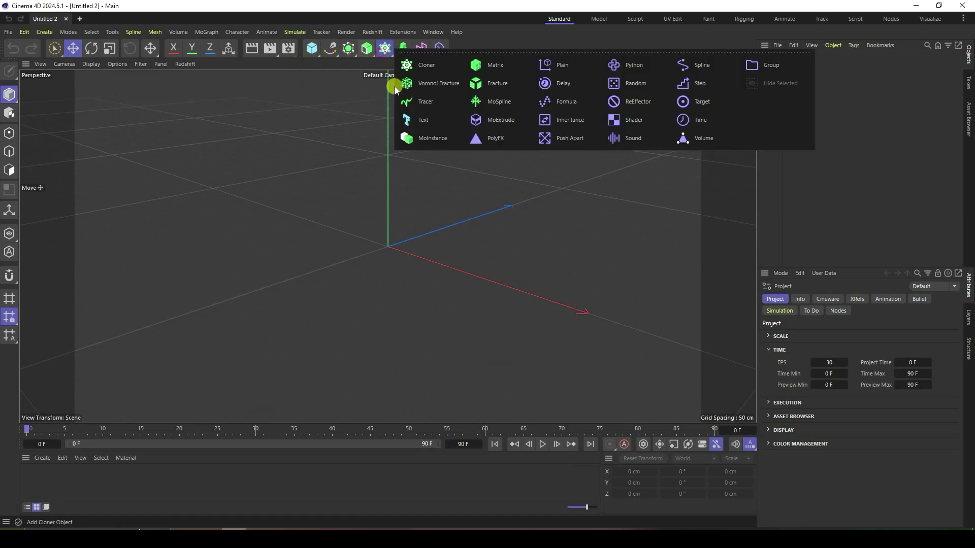
pyautogui.click(407, 118)
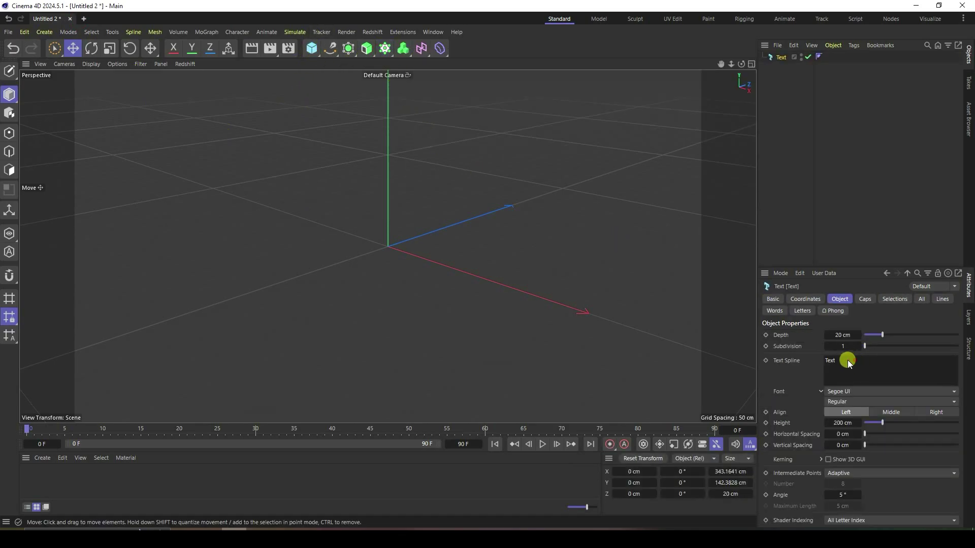
pyautogui.doubleClick(837, 362)
pyautogui.press('BackSpace')
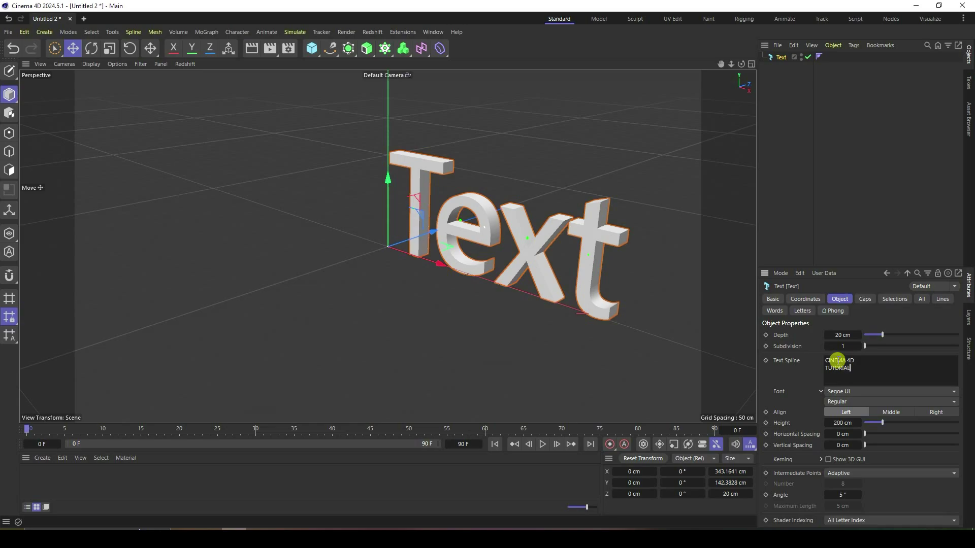
# Centre-align the text, set the font to Montserrat Black and the depth to 60 cm
pyautogui.click(886, 412)
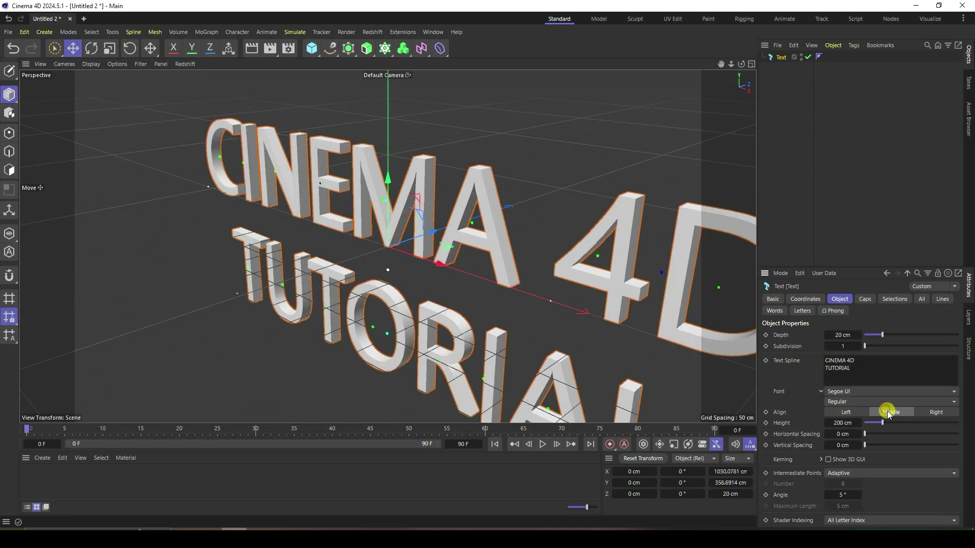
pyautogui.click(856, 391)
pyautogui.scroll(15, 857, 387)
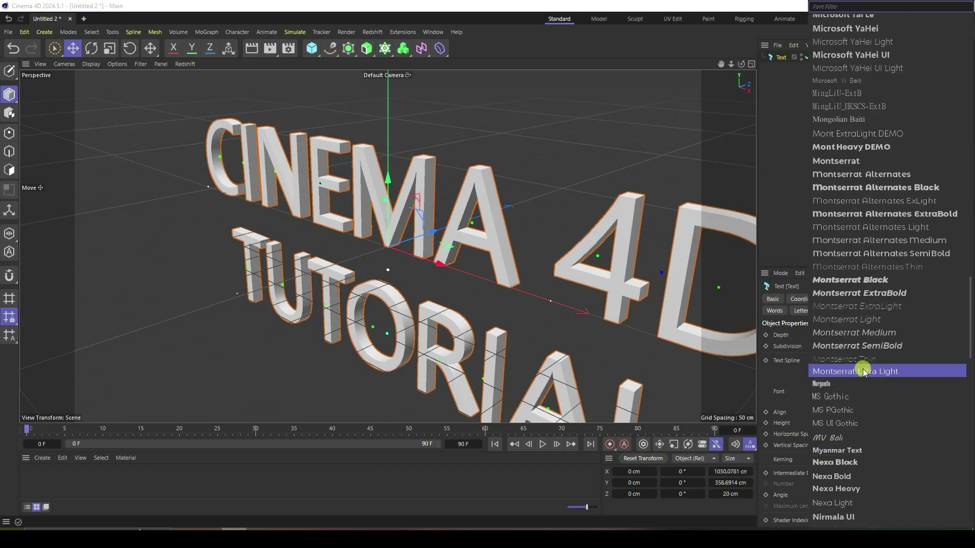
pyautogui.click(862, 280)
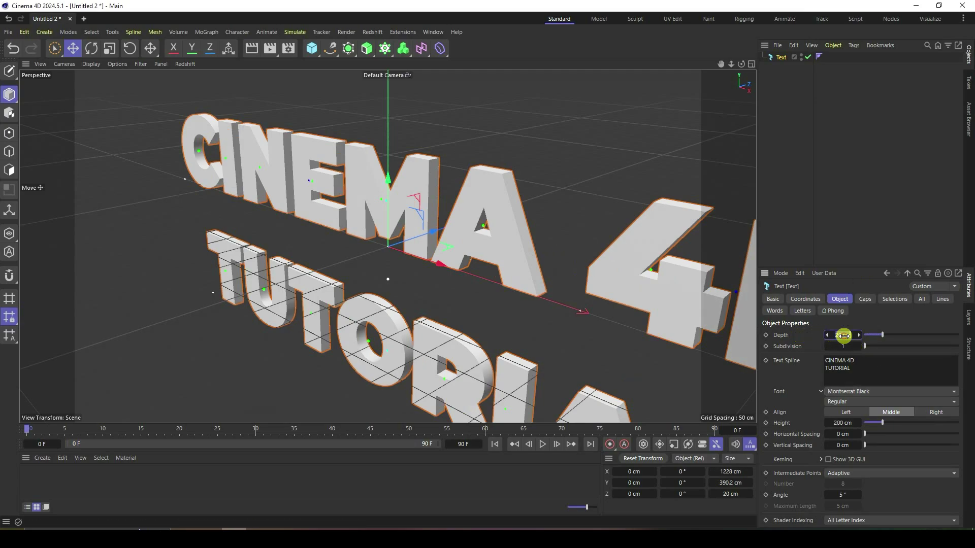
pyautogui.moveTo(844, 336); pyautogui.dragTo(863, 333)
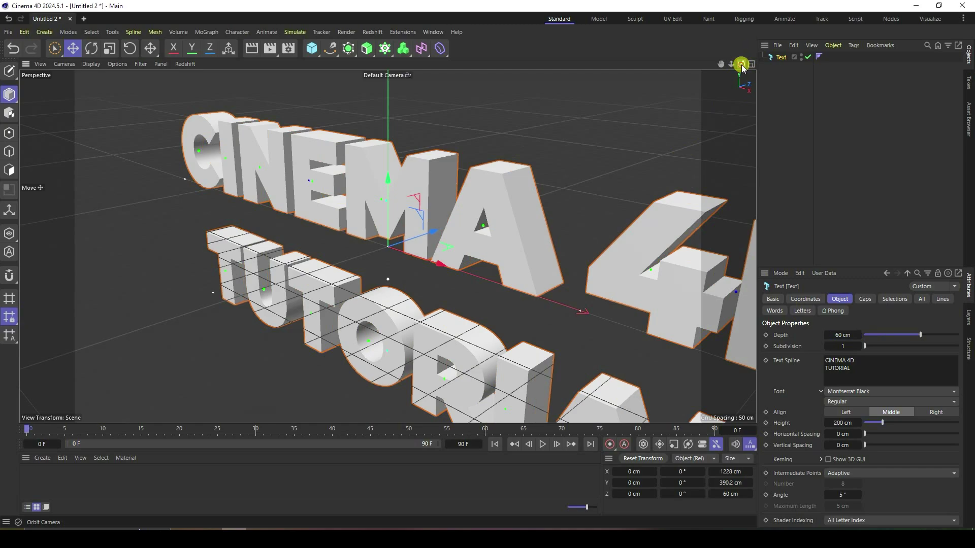
# Set the vertical spacing to -80 cm and raise the text upward in the scene
pyautogui.moveTo(742, 64); pyautogui.dragTo(523, 248)
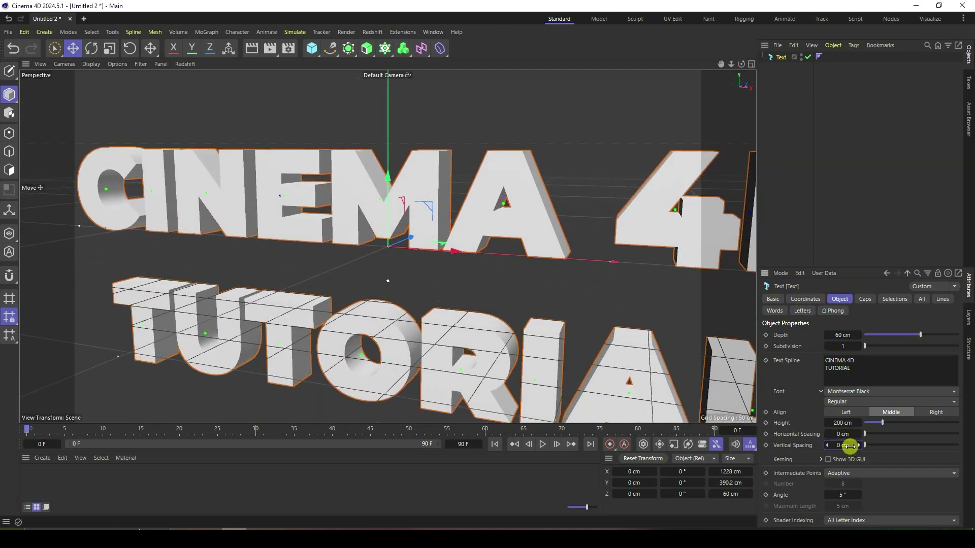
pyautogui.moveTo(850, 446); pyautogui.dragTo(848, 447)
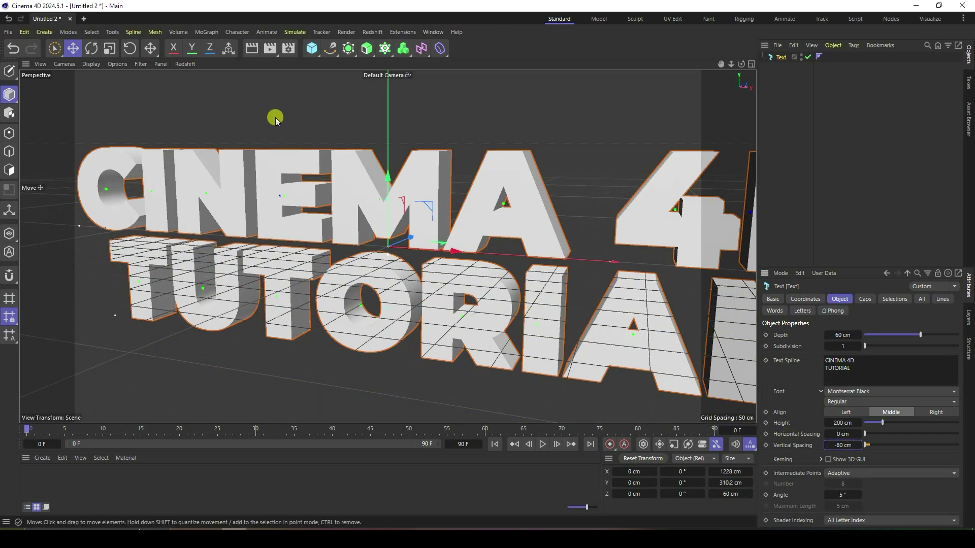
pyautogui.moveTo(388, 178); pyautogui.dragTo(352, 240)
pyautogui.scroll(-2, 338, 325)
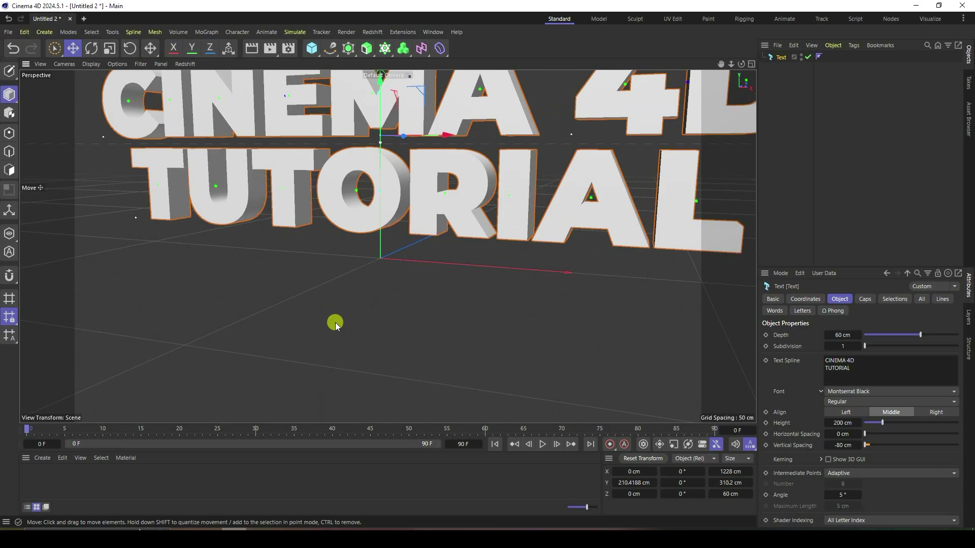
pyautogui.scroll(-2, 335, 325)
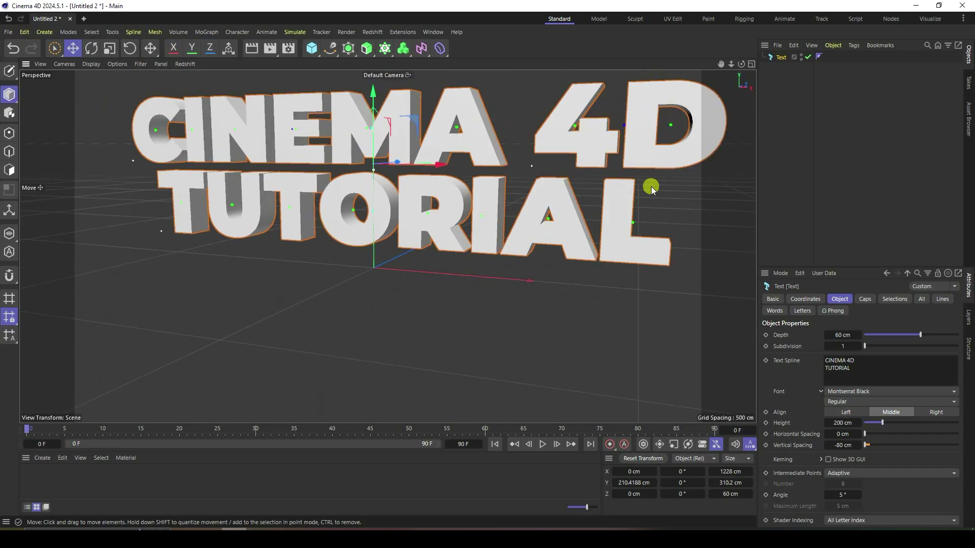
pyautogui.moveTo(708, 75); pyautogui.dragTo(355, 238)
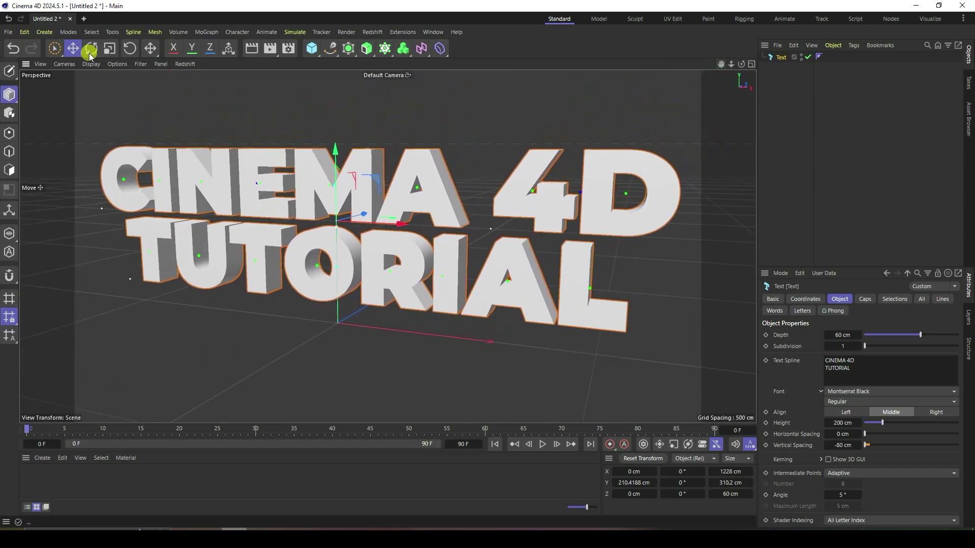
# Merge the cinema-4d-studio lights file into the scene via File > Merge
pyautogui.click(12, 33)
pyautogui.click(31, 97)
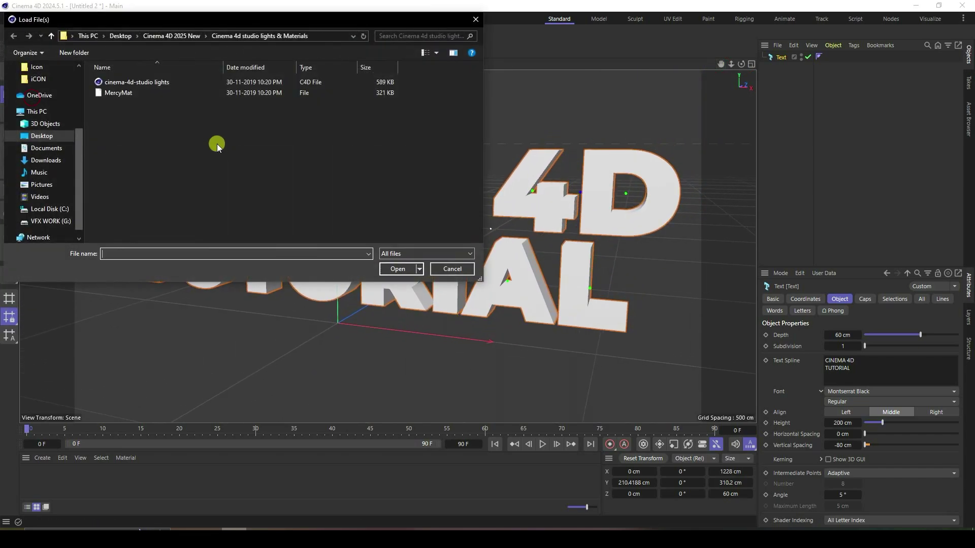
pyautogui.click(175, 95)
pyautogui.click(172, 82)
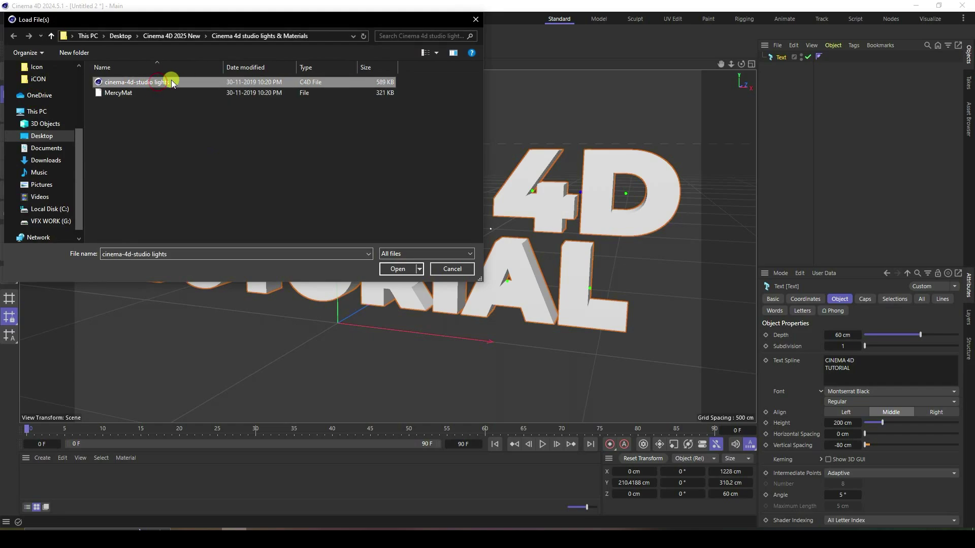
pyautogui.click(396, 269)
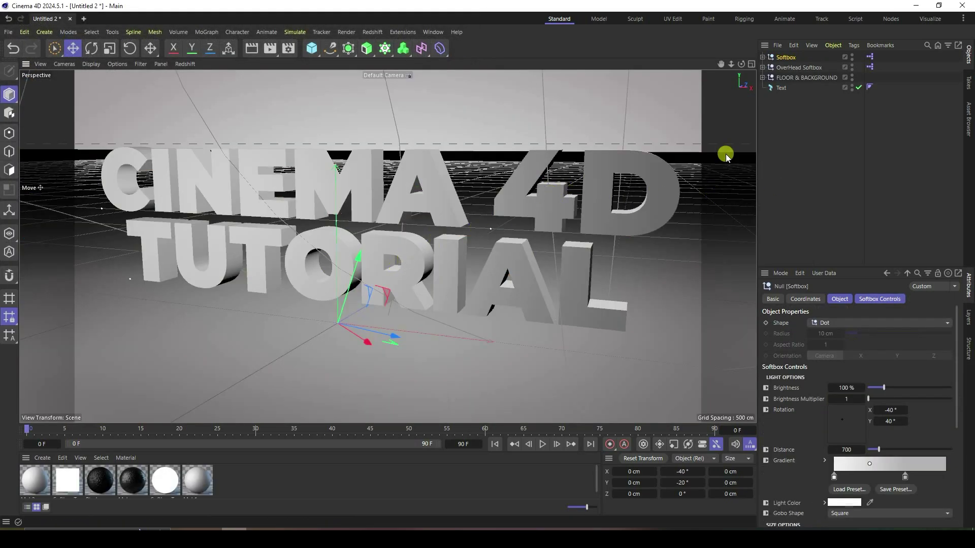
# Set the viewport display to Gouraud Shading (Lines) and return to a full perspective view
pyautogui.click(96, 64)
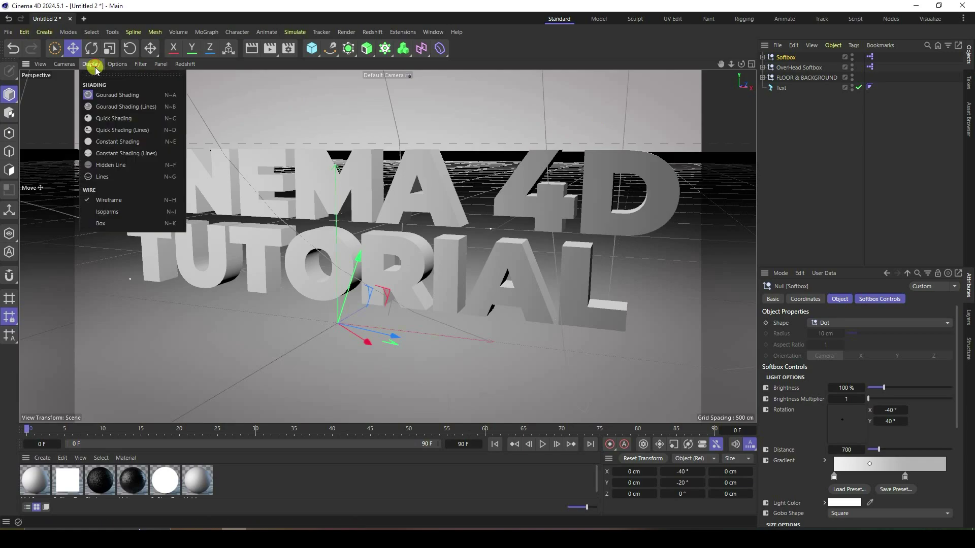
pyautogui.click(104, 105)
pyautogui.click(781, 160)
pyautogui.middleClick(477, 228)
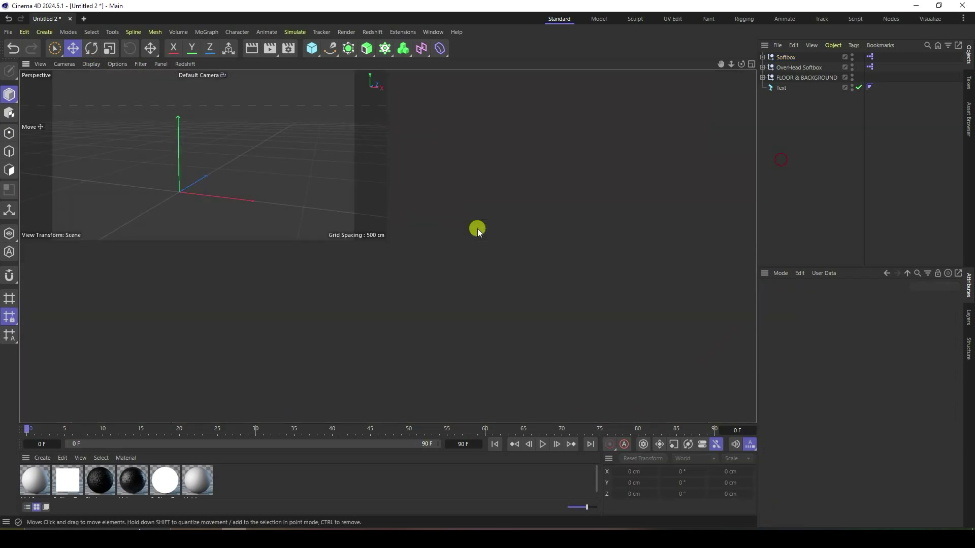
pyautogui.middleClick(219, 316)
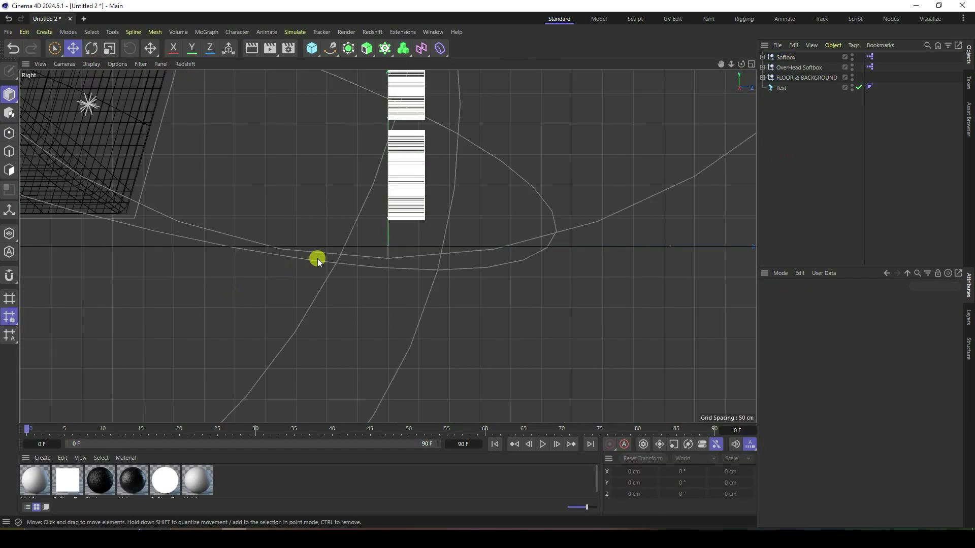
pyautogui.middleClick(383, 242)
pyautogui.middleClick(242, 200)
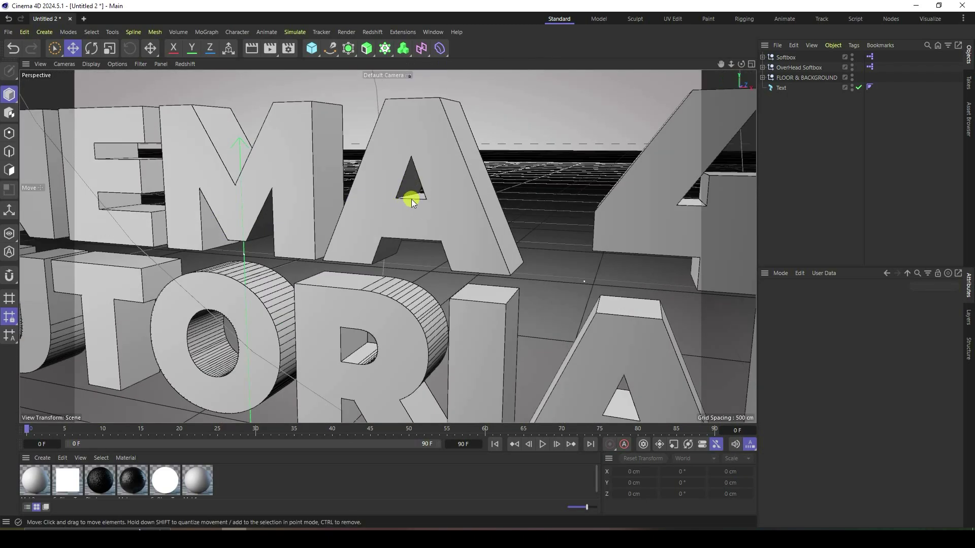
# Switch to the Standard renderer and add Ambient Occlusion with 50 cm ray length and 100% accuracy
pyautogui.click(287, 50)
pyautogui.click(339, 66)
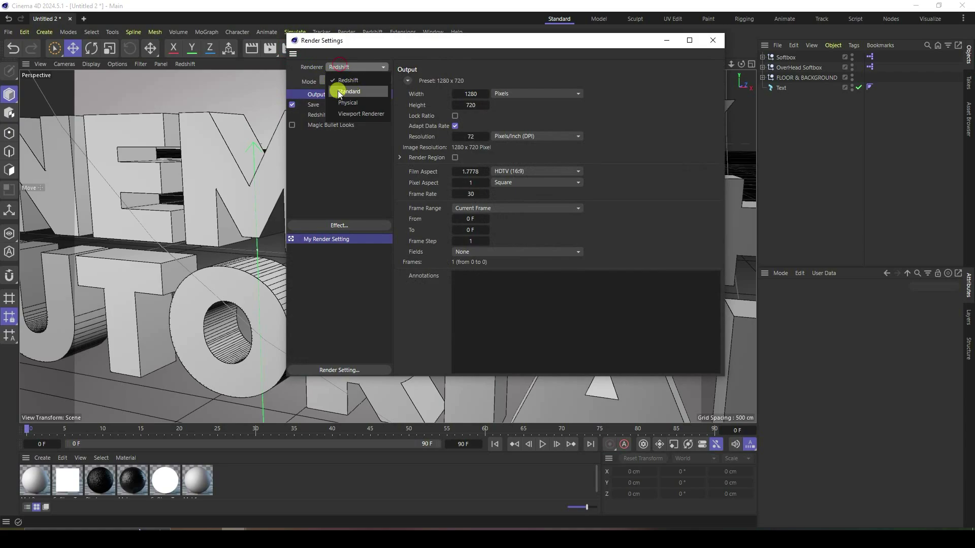
pyautogui.click(361, 91)
pyautogui.click(321, 218)
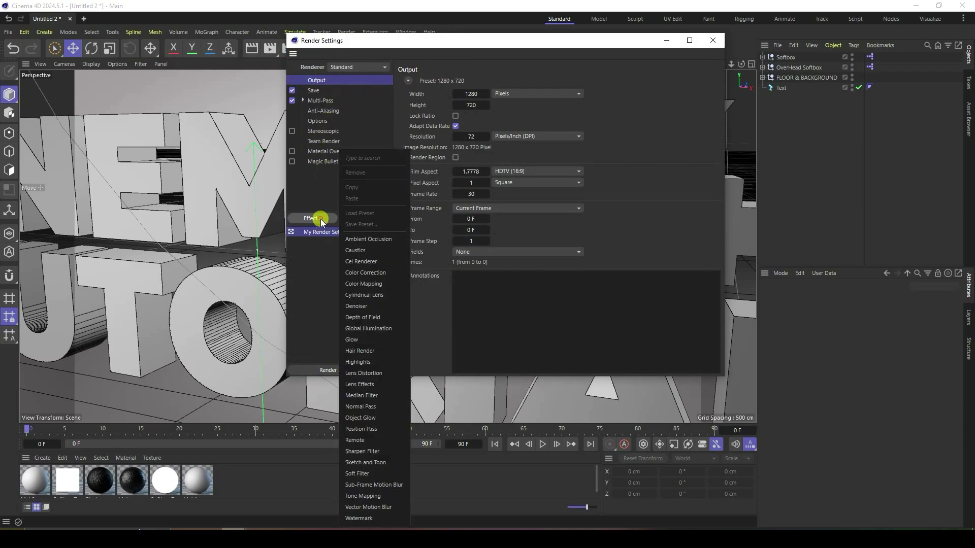
pyautogui.click(364, 238)
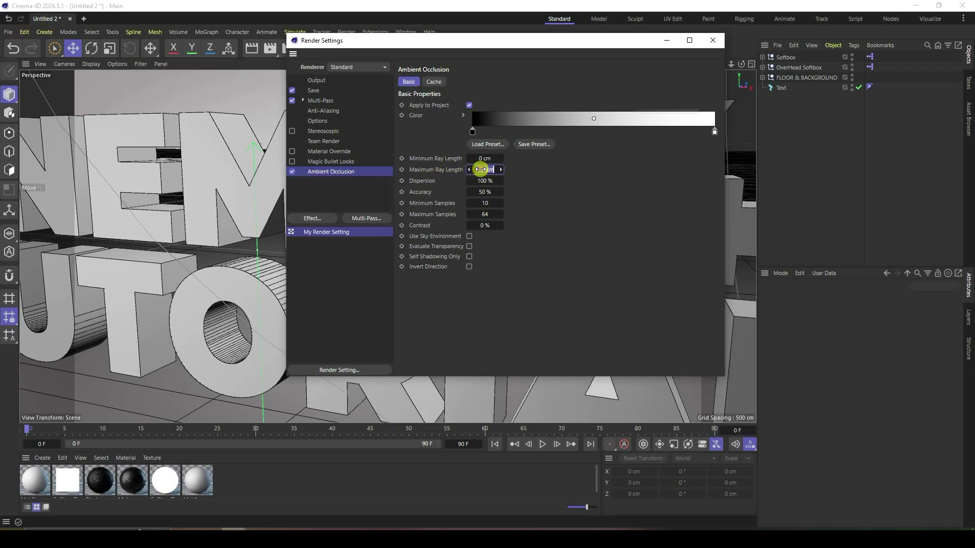
pyautogui.write('0')
pyautogui.press('Return')
pyautogui.moveTo(480, 192); pyautogui.dragTo(499, 194)
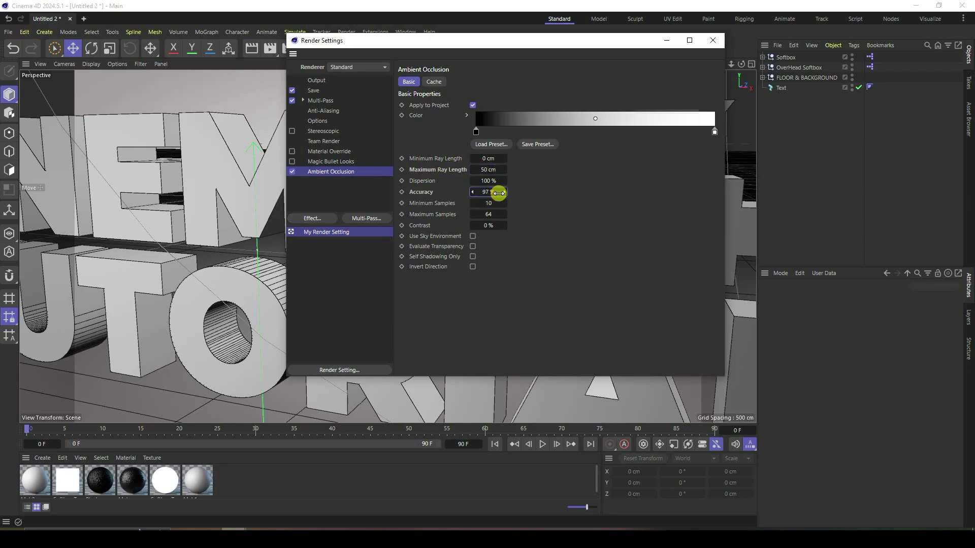
# Add Global Illumination with the irradiance cache Record Density set to Low
pyautogui.click(325, 218)
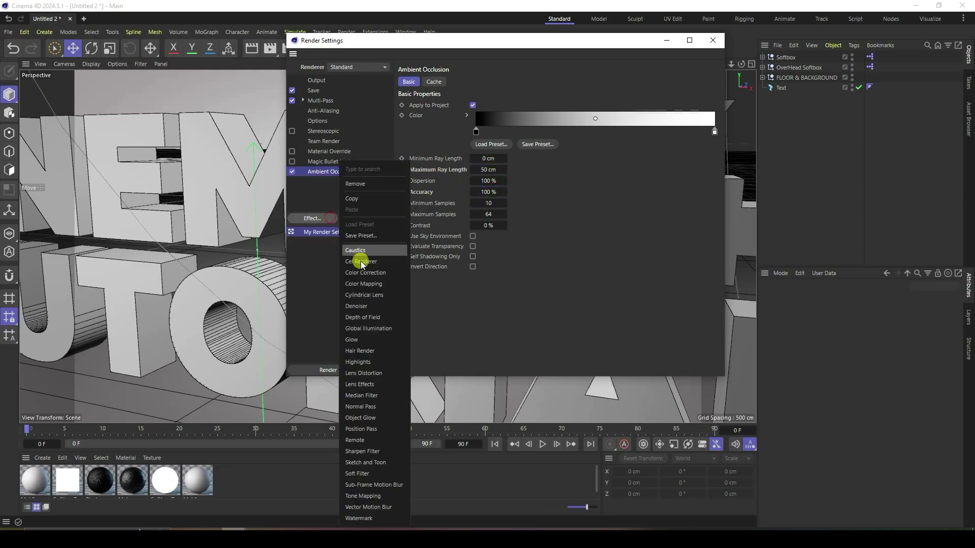
pyautogui.click(359, 329)
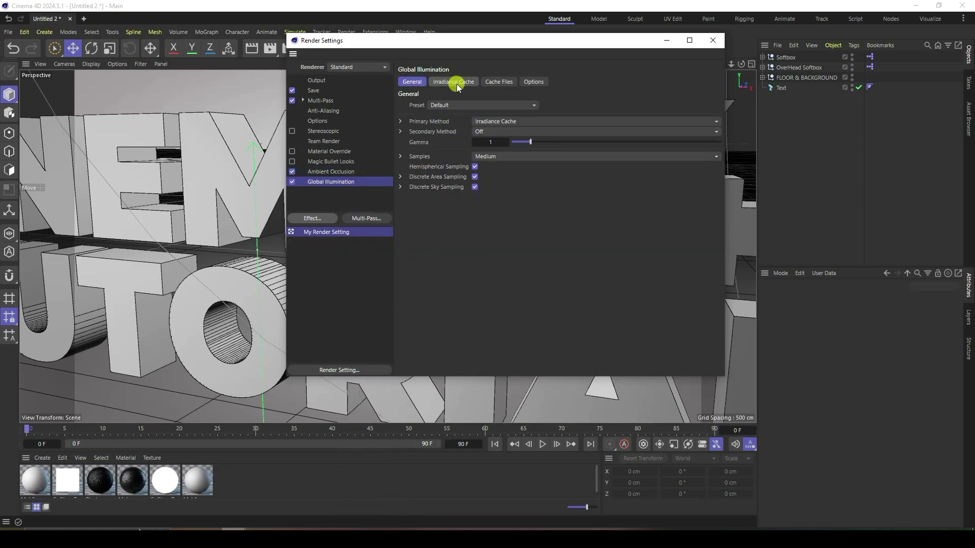
pyautogui.click(458, 84)
pyautogui.click(483, 104)
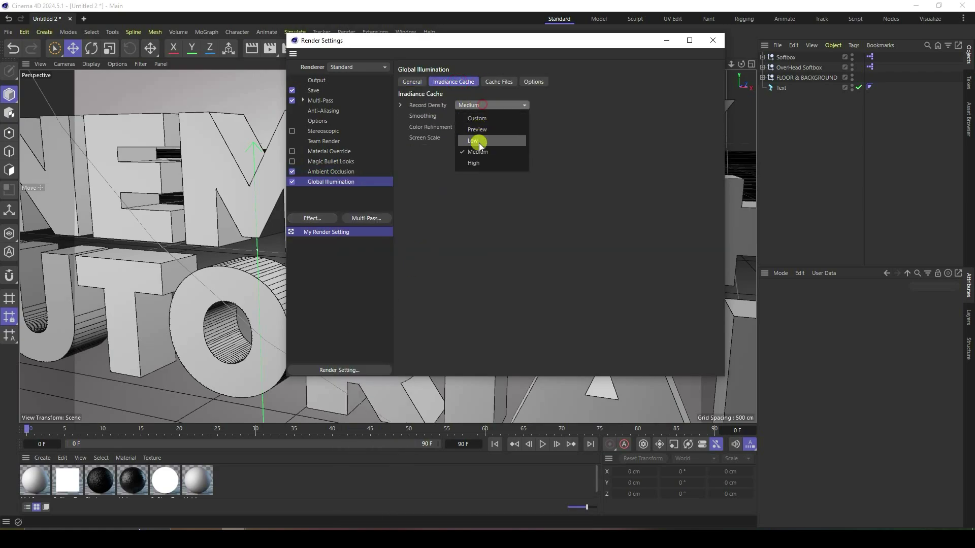
pyautogui.click(476, 139)
# Set anti-aliasing to Best with a 2x2 maximum level and close Render Settings
pyautogui.click(311, 112)
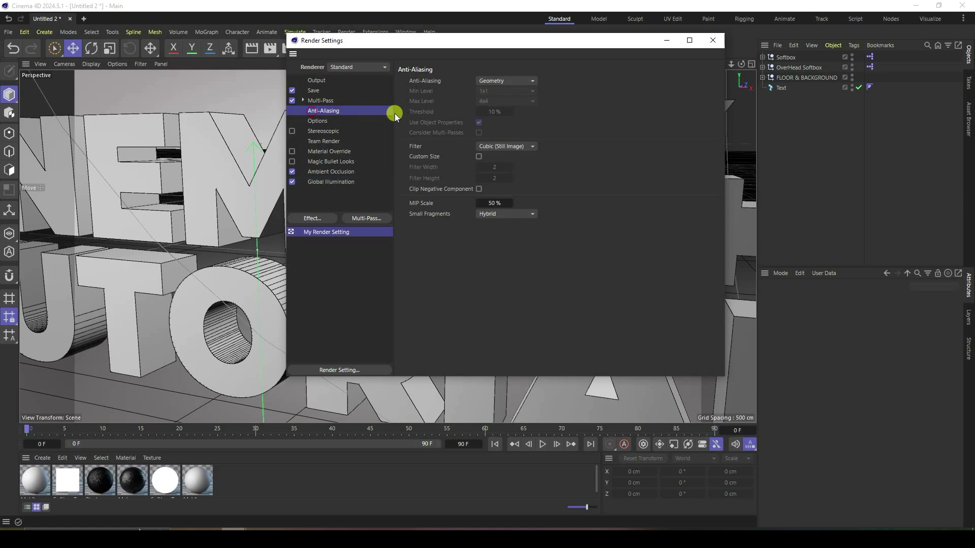
pyautogui.click(495, 83)
pyautogui.click(494, 111)
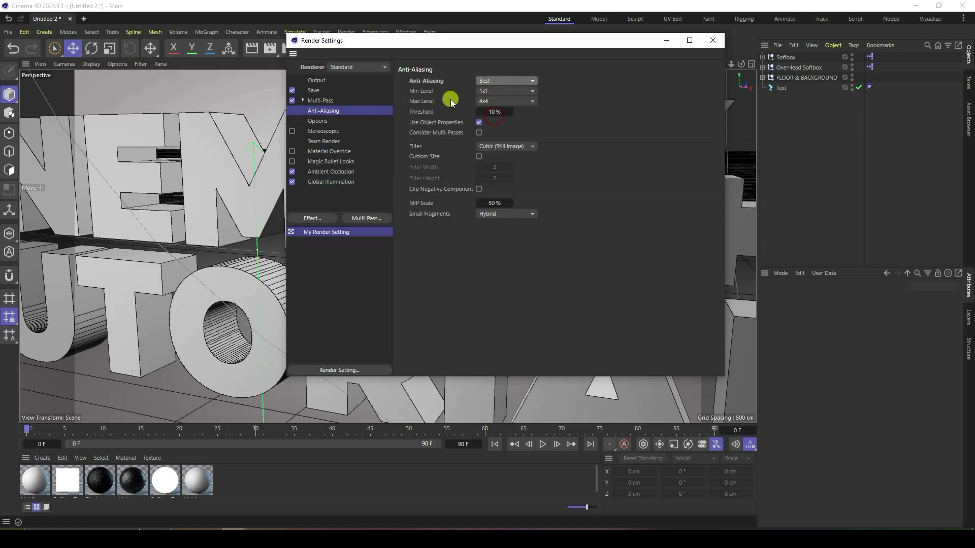
pyautogui.click(496, 101)
pyautogui.click(493, 128)
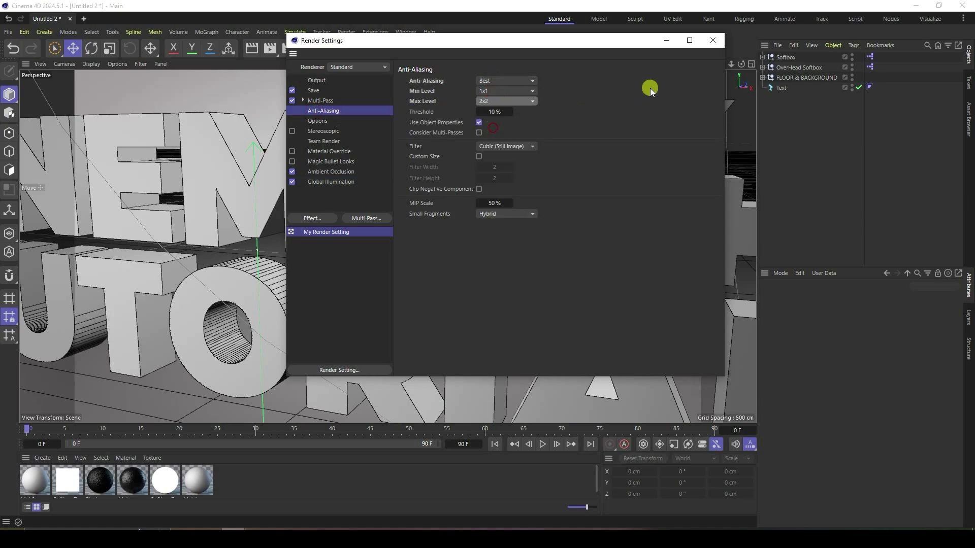
pyautogui.click(714, 42)
# Add a camera, look through it, and orbit it to frame the text head-on
pyautogui.click(477, 49)
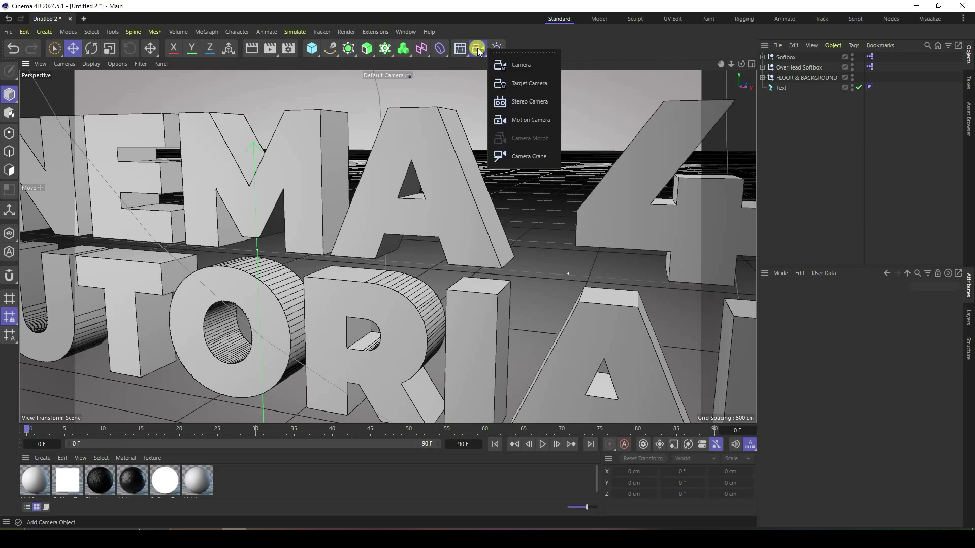
pyautogui.click(516, 68)
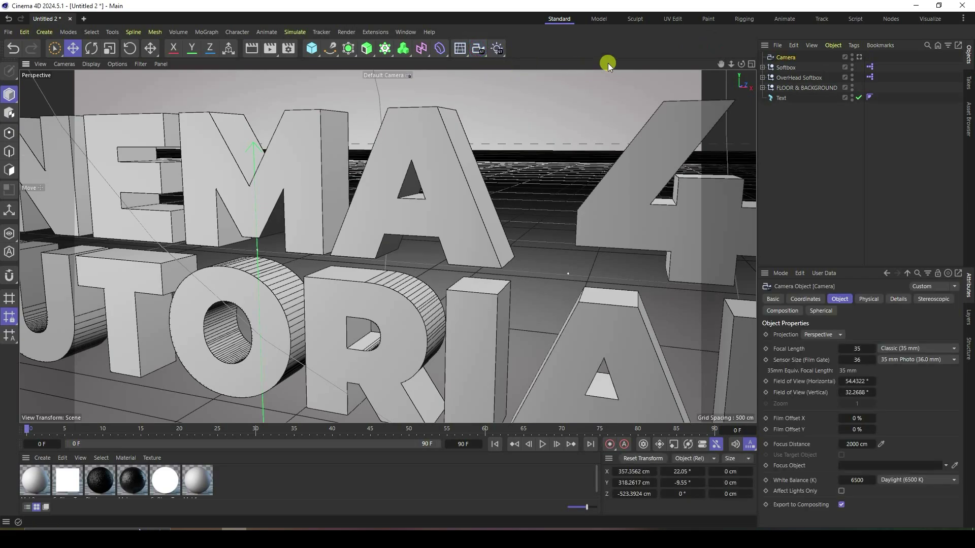
pyautogui.click(859, 57)
pyautogui.moveTo(741, 64); pyautogui.dragTo(474, 251)
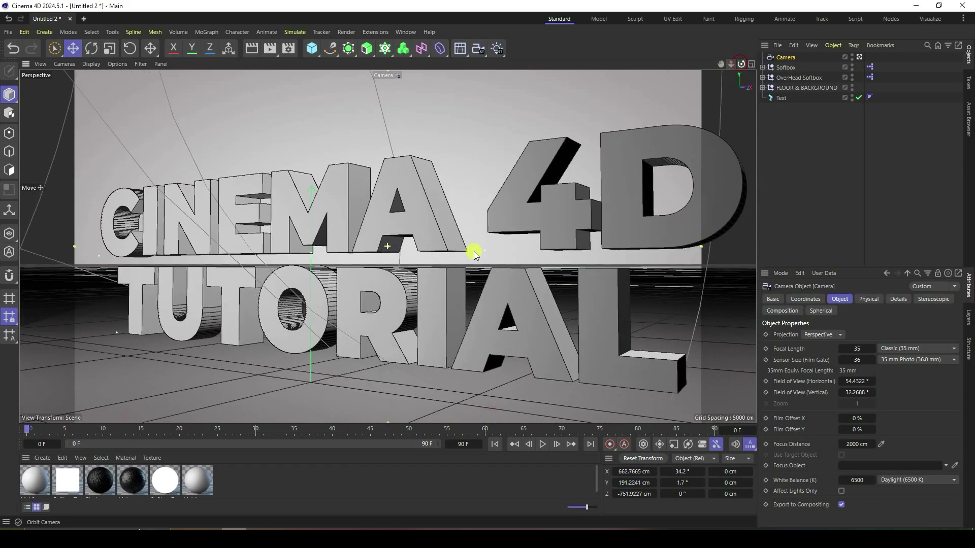
pyautogui.moveTo(723, 63)
pyautogui.mouseDown()
pyautogui.moveTo(489, 282)
pyautogui.moveTo(720, 59)
pyautogui.mouseUp()
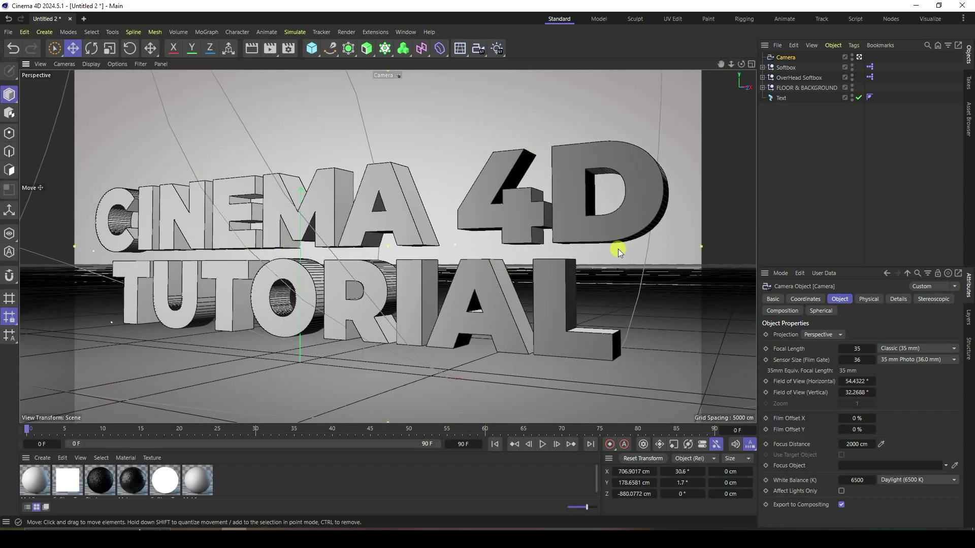
# Give the camera a Protection tag and set the animation end frame to 500
pyautogui.rightClick(789, 57)
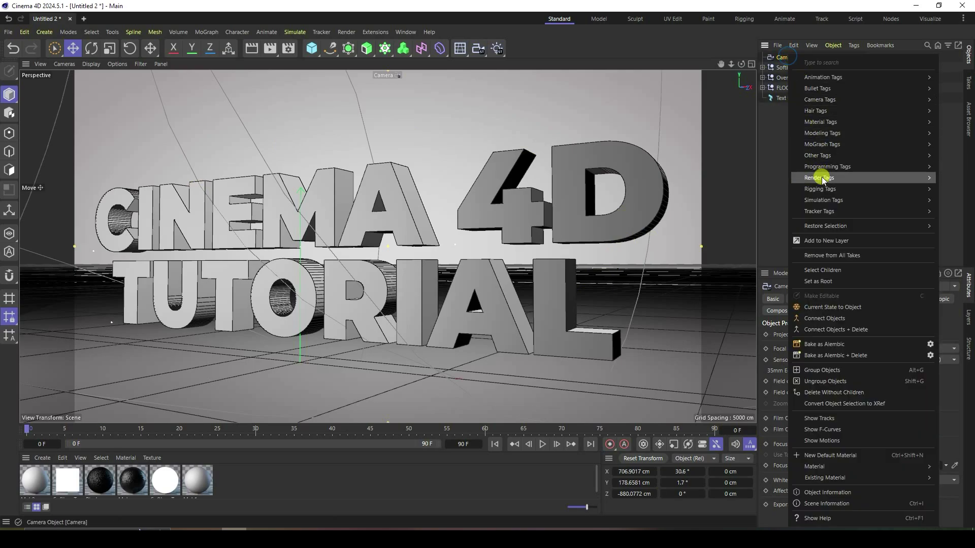
pyautogui.moveTo(819, 189)
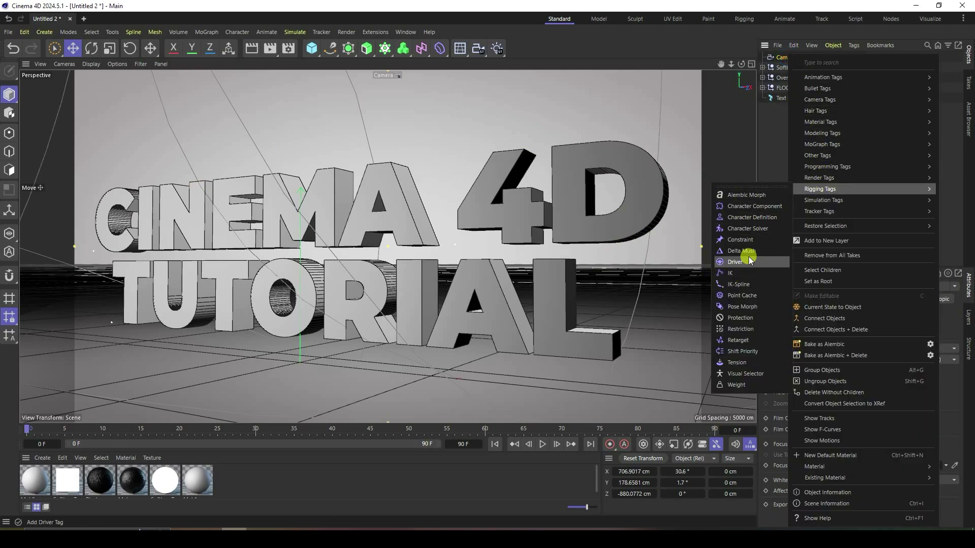
pyautogui.click(743, 317)
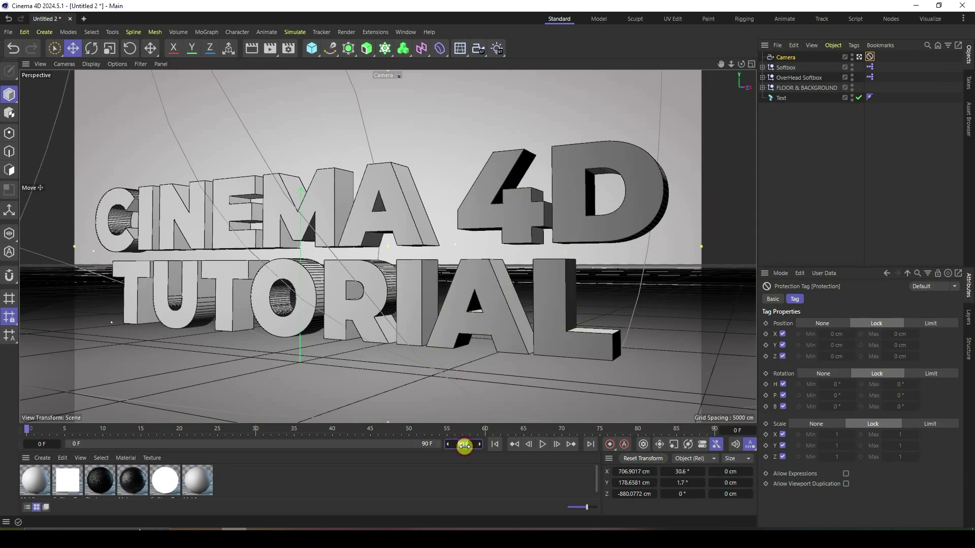
pyautogui.press('Return')
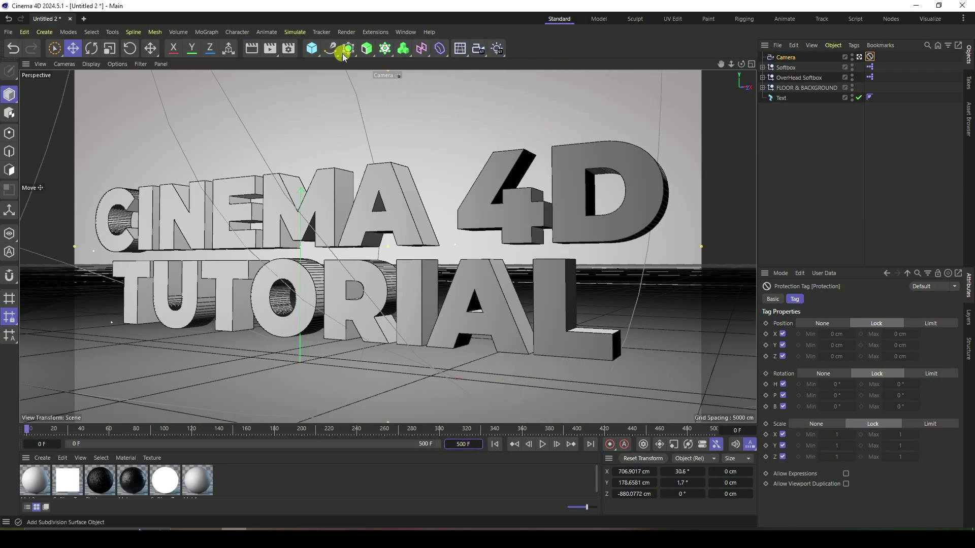
# Add a Voronoi Fracture, nest the Text object under it, and show its Sources tab
pyautogui.click(200, 33)
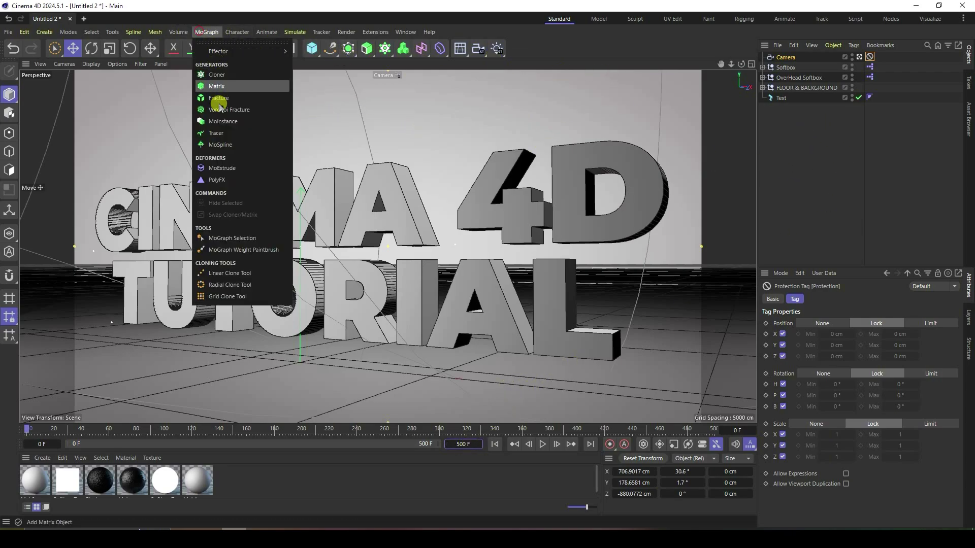
pyautogui.click(218, 111)
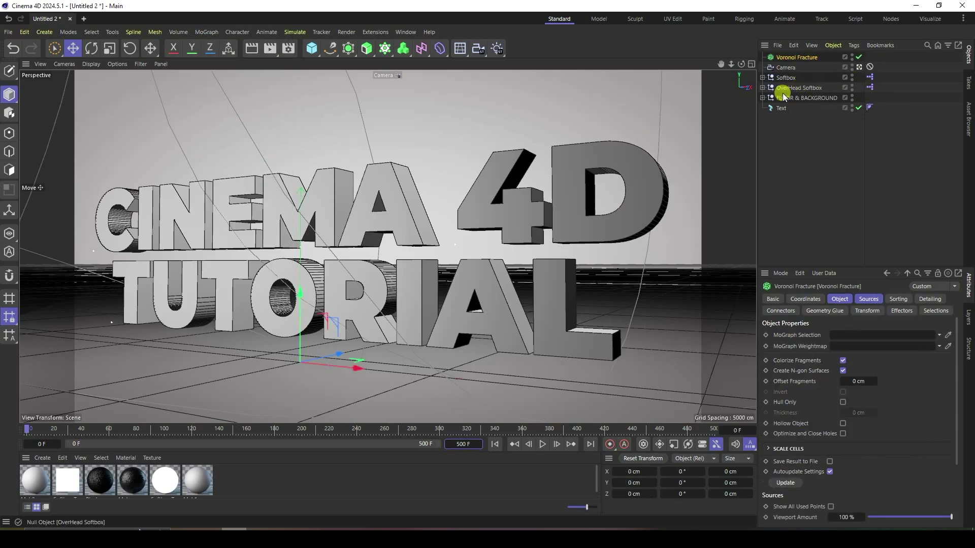
pyautogui.click(781, 108)
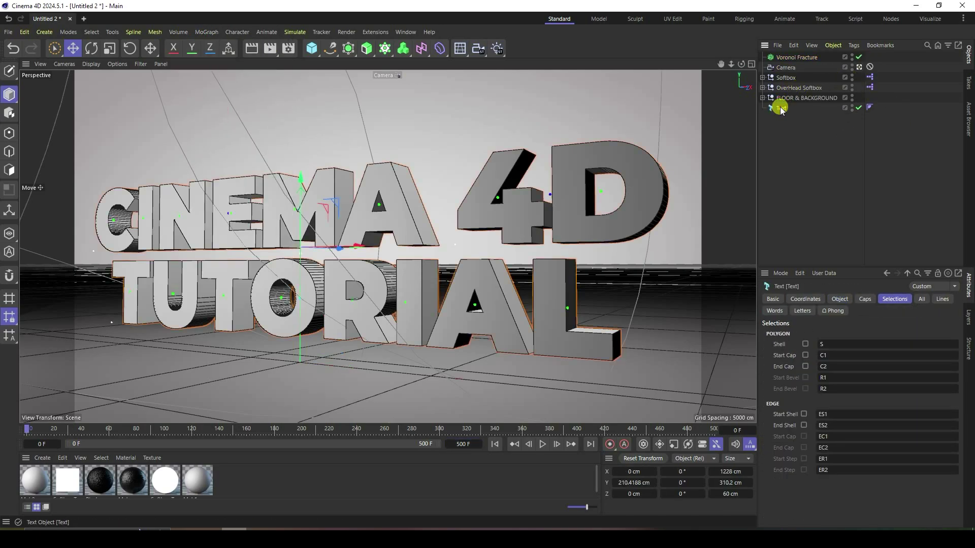
pyautogui.moveTo(781, 111); pyautogui.dragTo(781, 56)
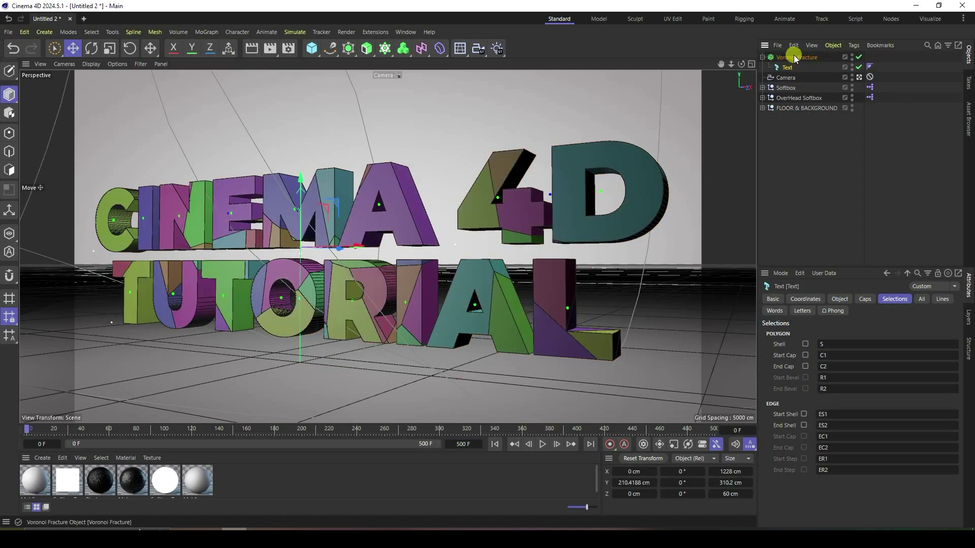
pyautogui.click(793, 55)
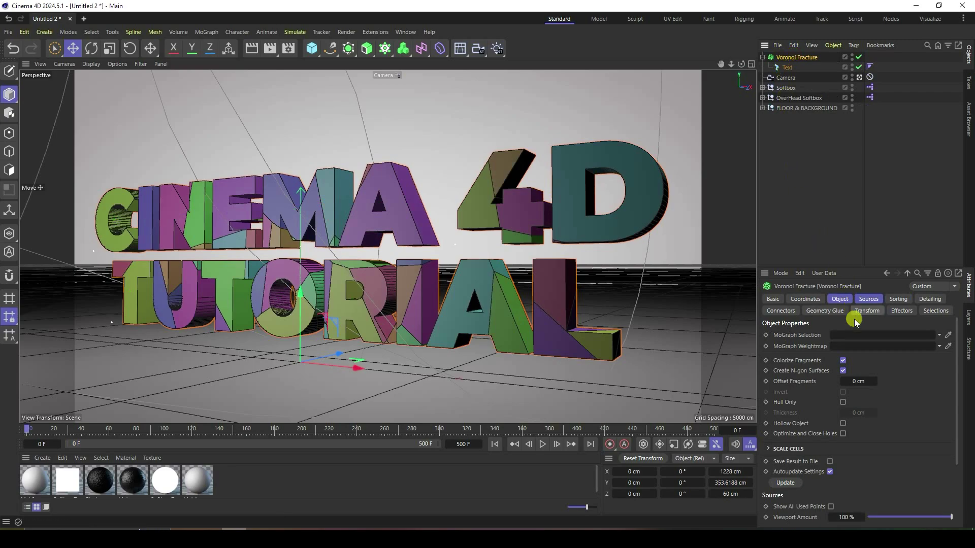
pyautogui.click(870, 299)
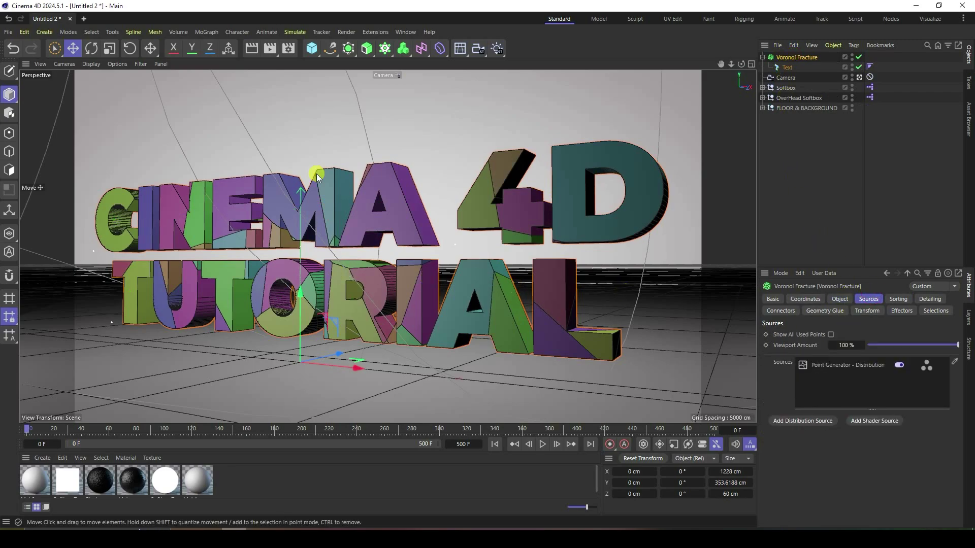
# Add a Cube and widen it to 1300 cm along X in the Top view
pyautogui.click(312, 48)
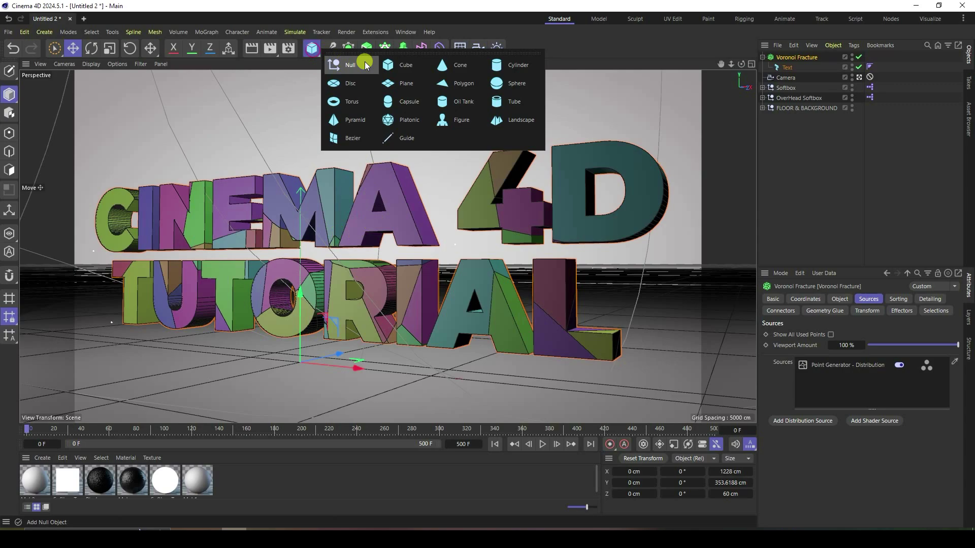
pyautogui.click(397, 68)
pyautogui.middleClick(458, 219)
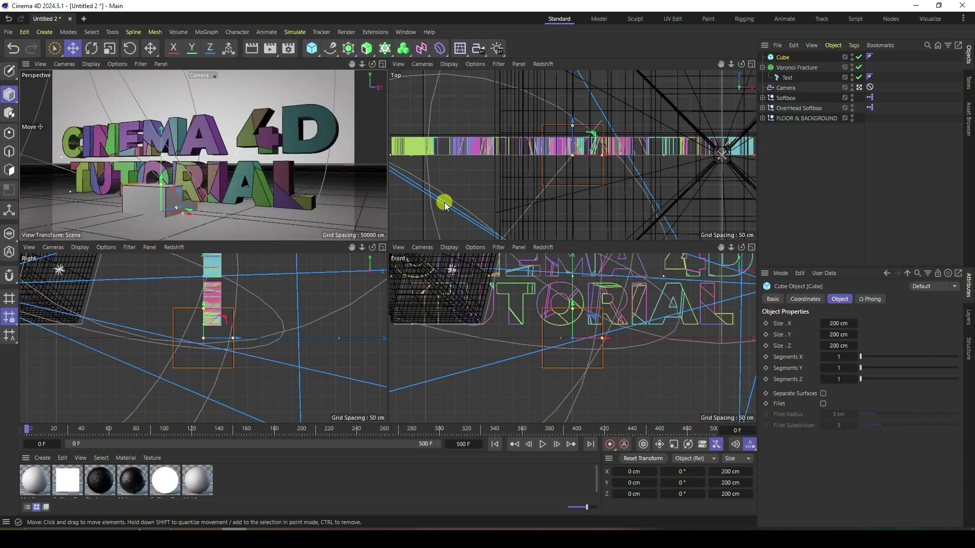
pyautogui.middleClick(477, 169)
pyautogui.scroll(-2, 411, 219)
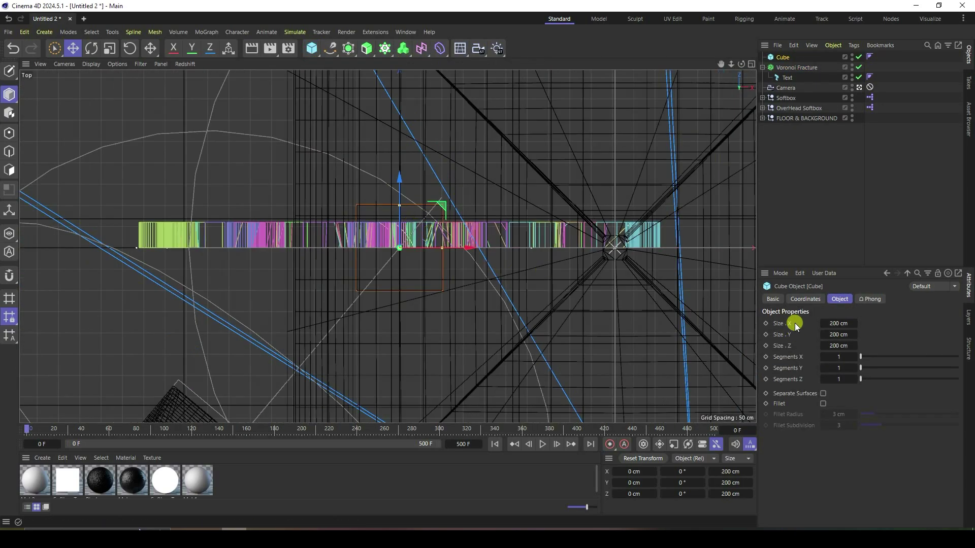
pyautogui.moveTo(833, 324); pyautogui.dragTo(838, 324)
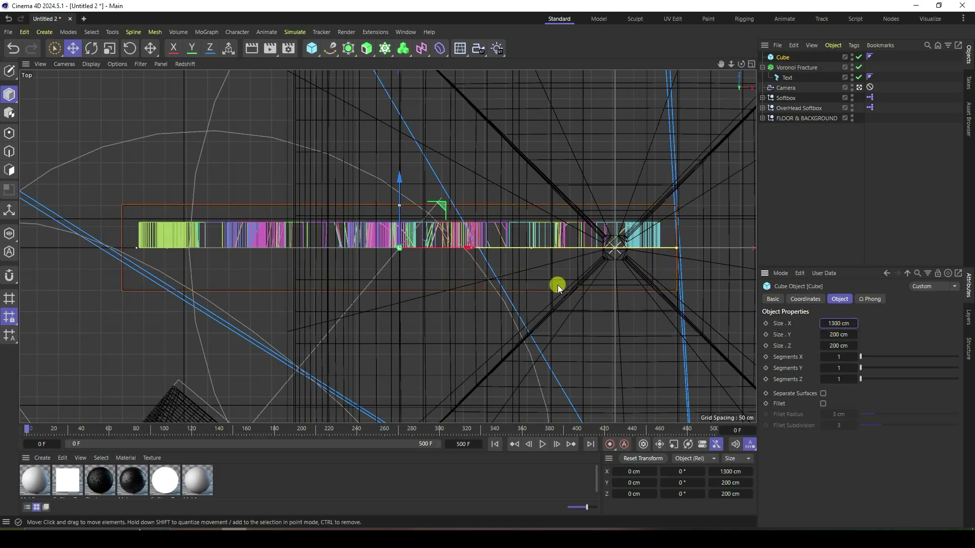
pyautogui.moveTo(399, 183); pyautogui.dragTo(404, 170)
# Set the cube's Z position to 30 cm and return to the perspective view
pyautogui.click(807, 300)
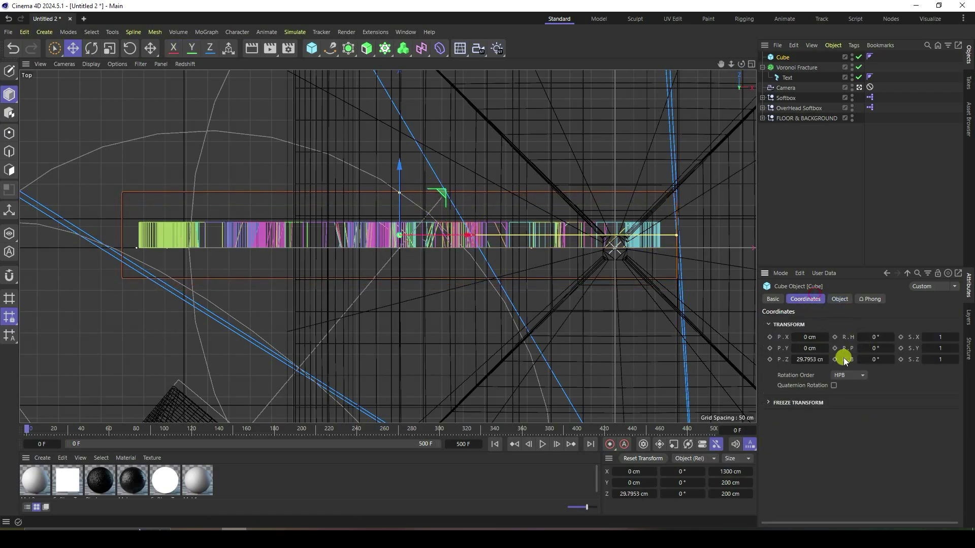
pyautogui.click(810, 361)
pyautogui.write('30')
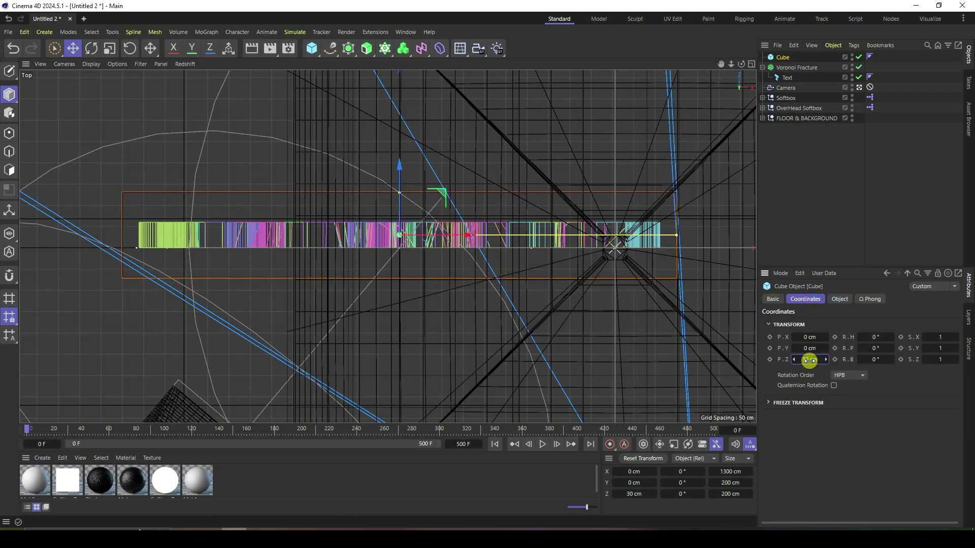
pyautogui.press('Return')
pyautogui.scroll(2, 320, 237)
pyautogui.scroll(-2, 689, 282)
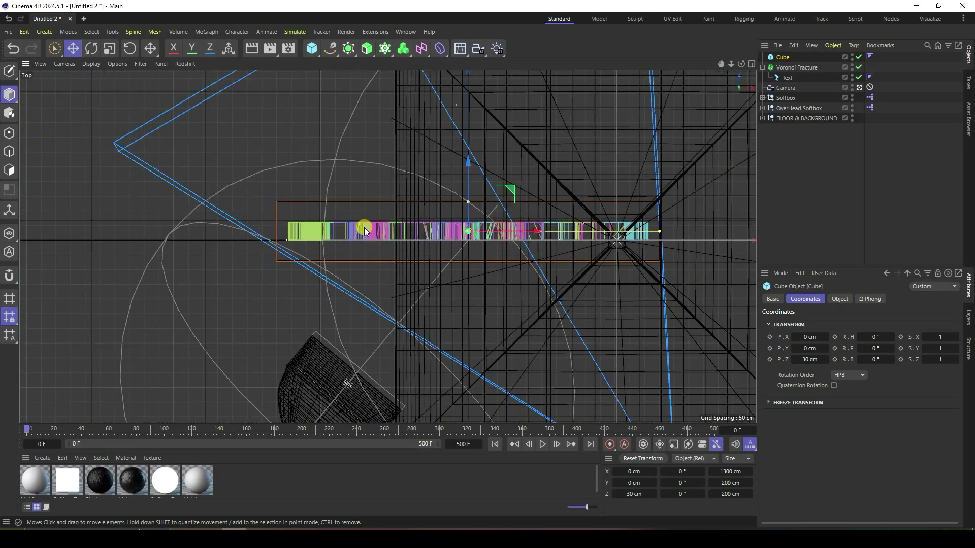
pyautogui.click(839, 299)
pyautogui.middleClick(444, 245)
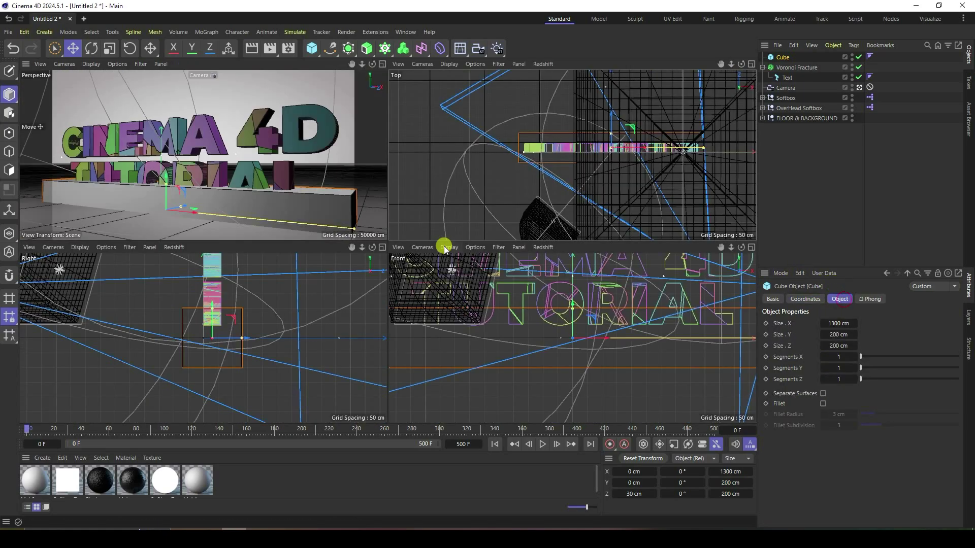
pyautogui.middleClick(271, 206)
# Subdivide the cube into 150 by 20 by 20 segments
pyautogui.moveTo(313, 287); pyautogui.dragTo(331, 179)
pyautogui.moveTo(838, 355); pyautogui.dragTo(841, 368)
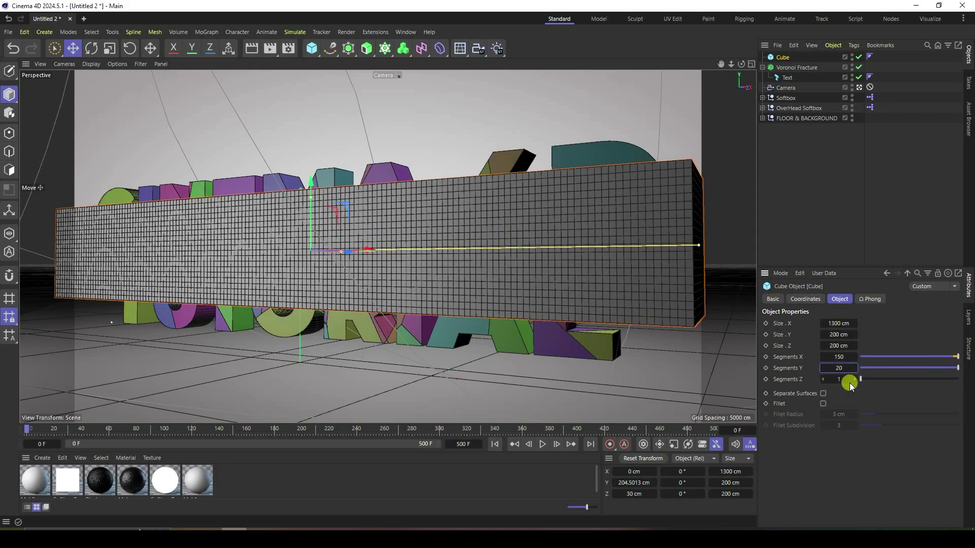
pyautogui.moveTo(851, 384); pyautogui.dragTo(845, 379)
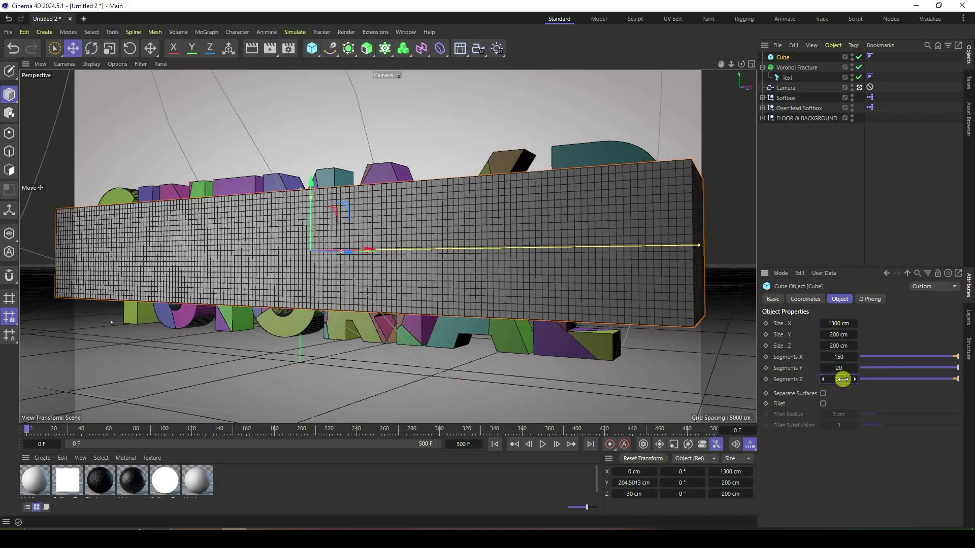
pyautogui.middleClick(730, 328)
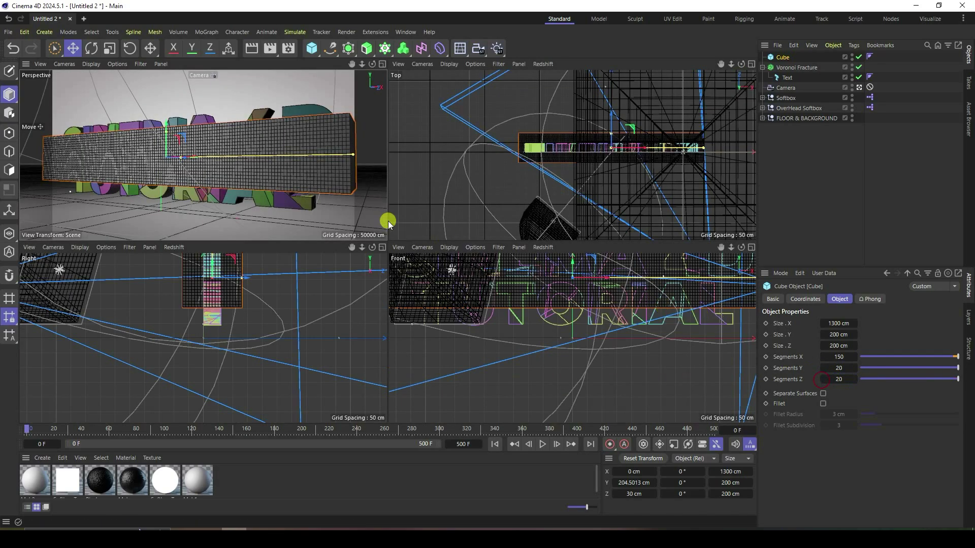
pyautogui.middleClick(328, 166)
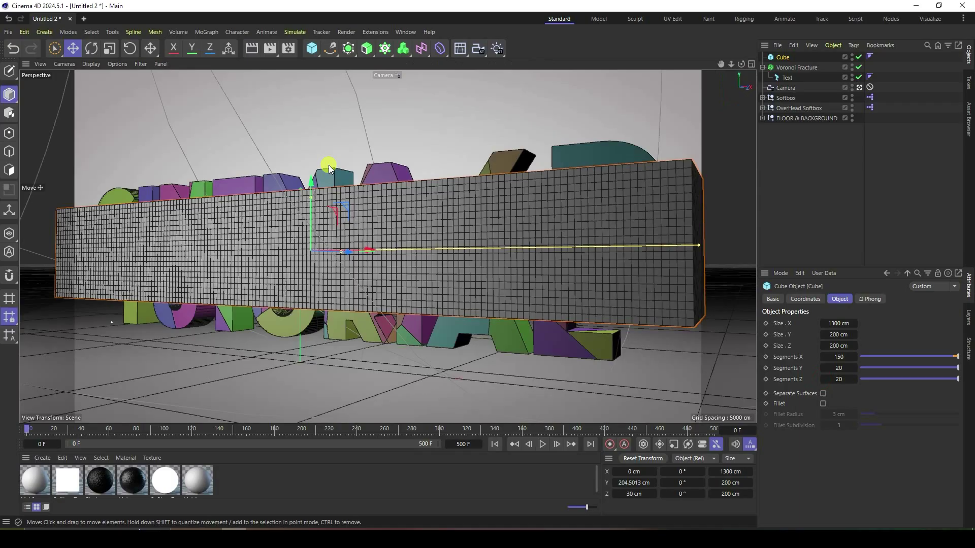
# Switch to the Default Camera and set the cube's Y position to 200 cm
pyautogui.click(859, 87)
pyautogui.keyDown('alt'); pyautogui.moveTo(461, 174); pyautogui.dragTo(656, 283); pyautogui.keyUp('alt')
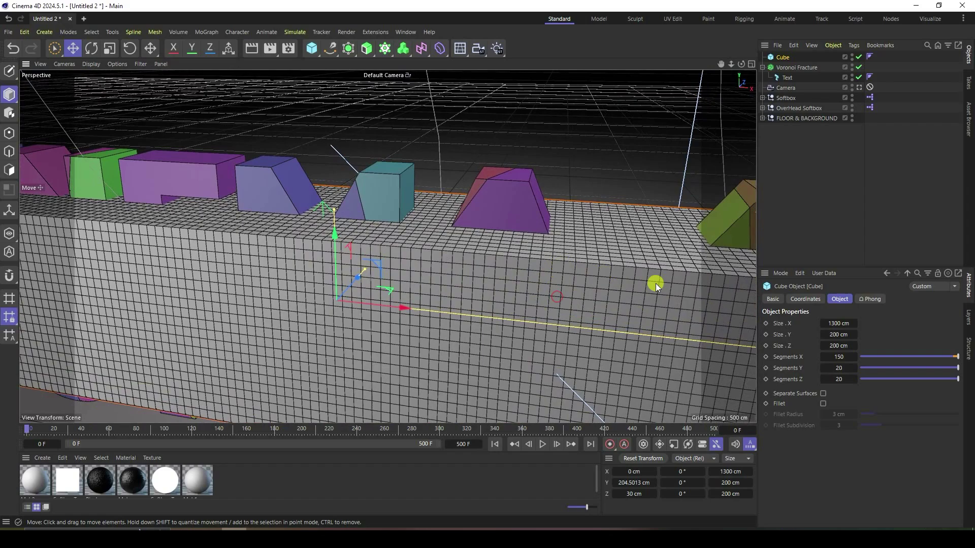
pyautogui.click(806, 299)
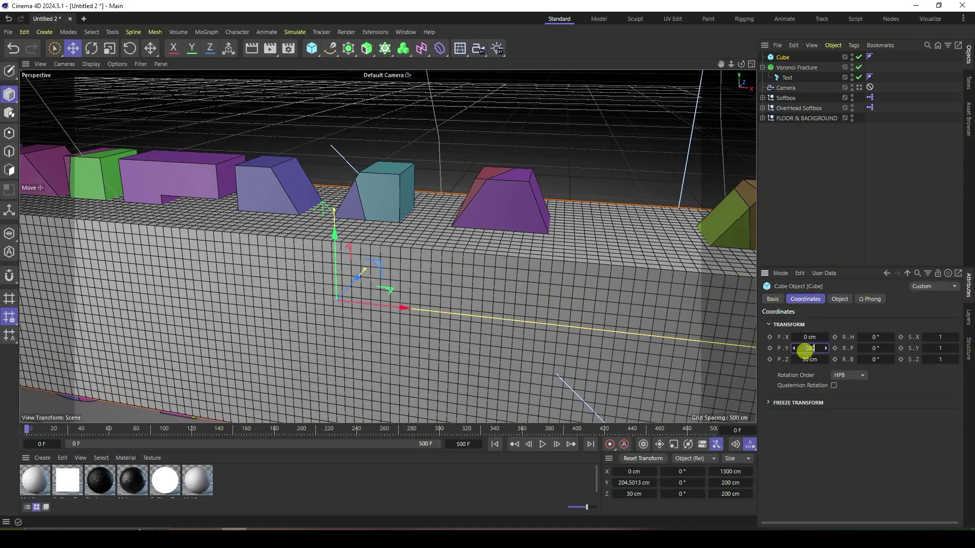
pyautogui.click(807, 350)
pyautogui.write('200')
pyautogui.press('Return')
pyautogui.middleClick(435, 210)
pyautogui.middleClick(274, 161)
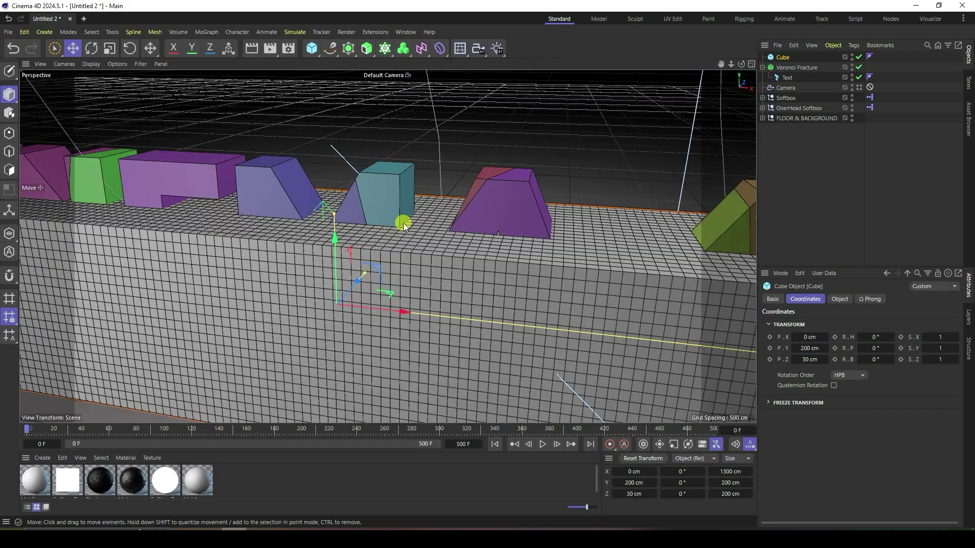
# Add the Cube to the Voronoi Fracture's sources list
pyautogui.click(792, 67)
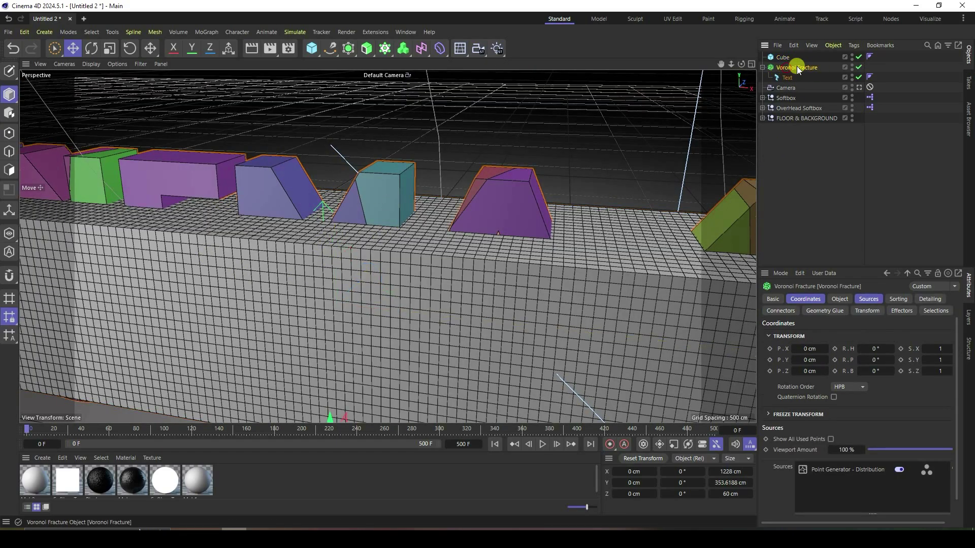
pyautogui.click(869, 299)
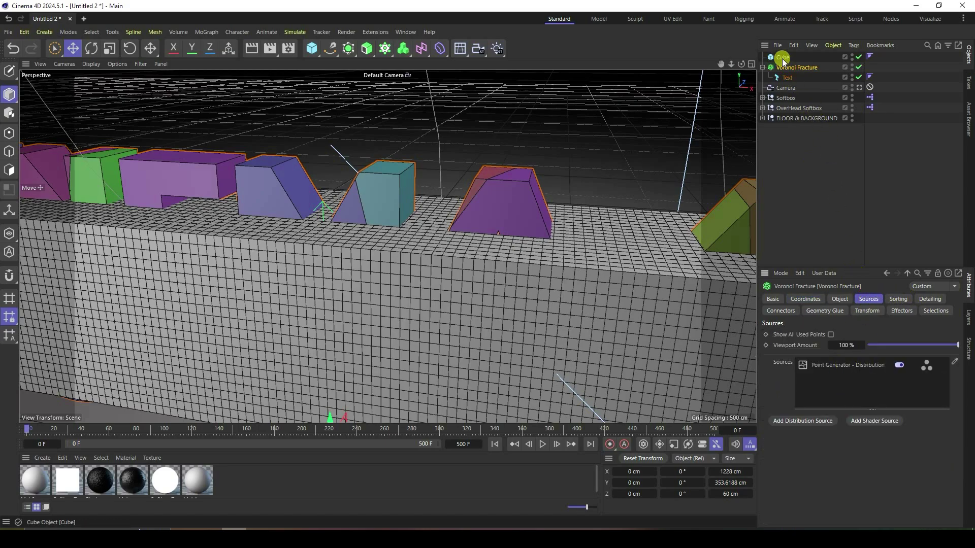
pyautogui.moveTo(782, 57); pyautogui.dragTo(831, 289)
pyautogui.moveTo(839, 389); pyautogui.dragTo(839, 389)
pyautogui.scroll(-5, 386, 145)
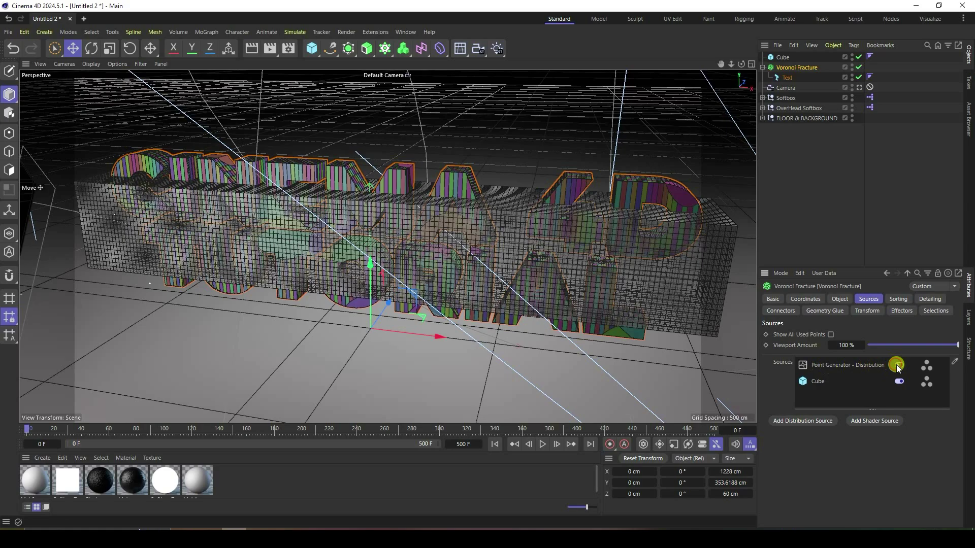
# Hide the Cube and orbit around the fractured CINEMA 4D TUTORIAL letters
pyautogui.keyDown('alt'); pyautogui.moveTo(458, 243); pyautogui.dragTo(366, 155); pyautogui.keyUp('alt')
pyautogui.scroll(8, 366, 154)
pyautogui.scroll(-6, 390, 187)
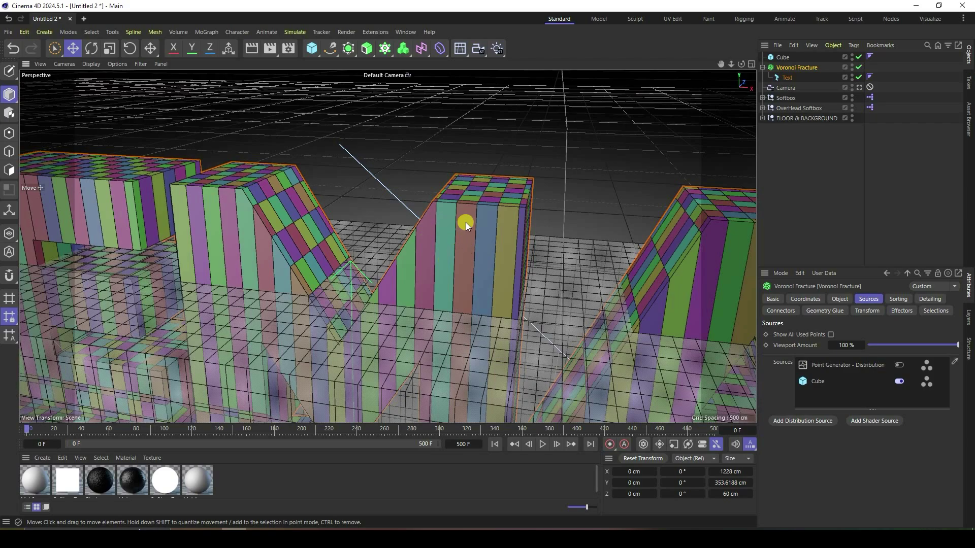
pyautogui.keyDown('alt'); pyautogui.moveTo(465, 223); pyautogui.dragTo(452, 257); pyautogui.keyUp('alt')
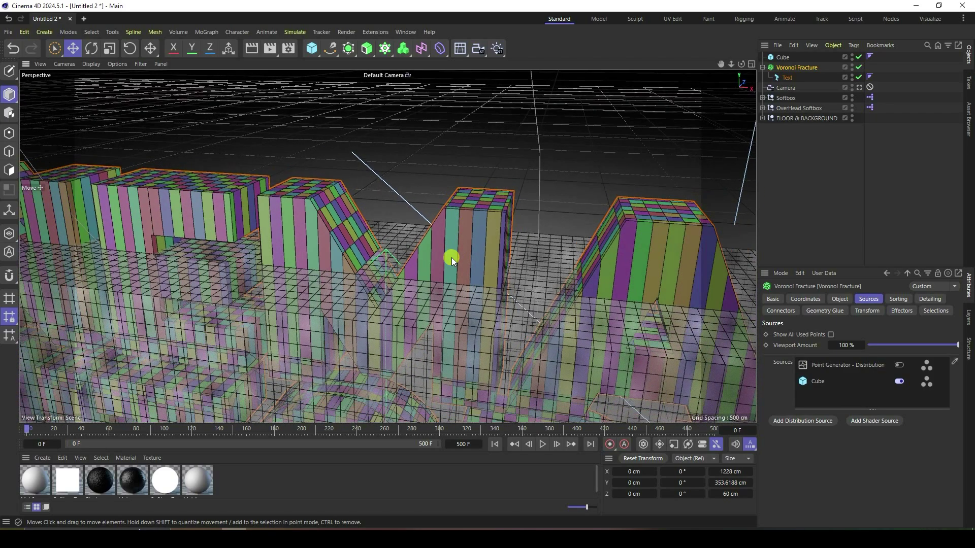
pyautogui.click(852, 55)
pyautogui.scroll(3, 484, 166)
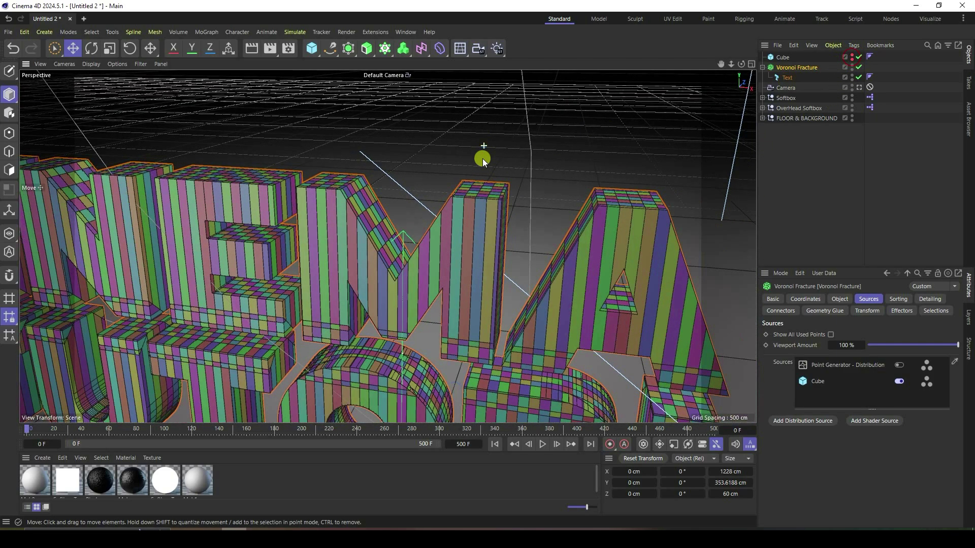
pyautogui.scroll(-5, 478, 188)
pyautogui.keyDown('alt'); pyautogui.moveTo(478, 188); pyautogui.dragTo(516, 178); pyautogui.keyUp('alt')
pyautogui.scroll(5, 426, 280)
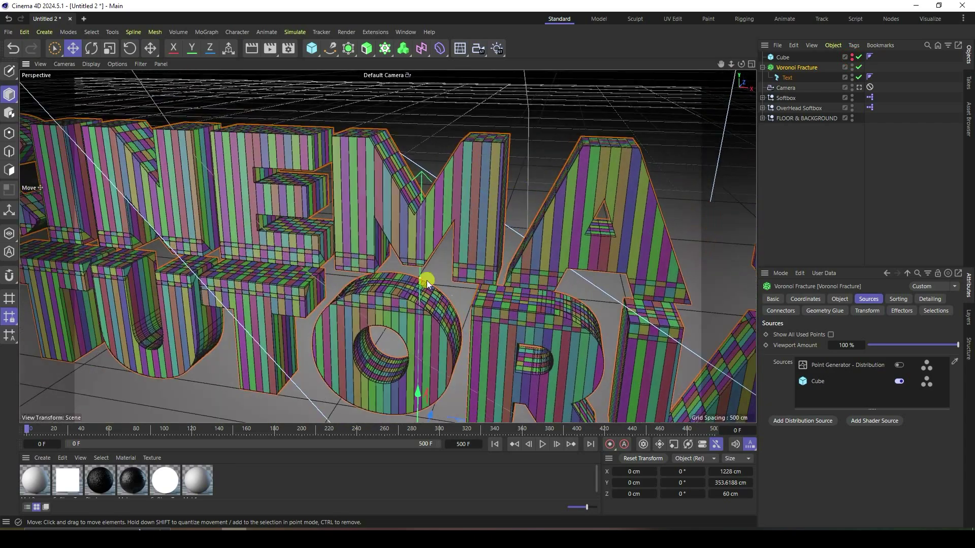
pyautogui.keyDown('alt'); pyautogui.moveTo(426, 280); pyautogui.dragTo(418, 245); pyautogui.keyUp('alt')
pyautogui.scroll(3, 439, 276)
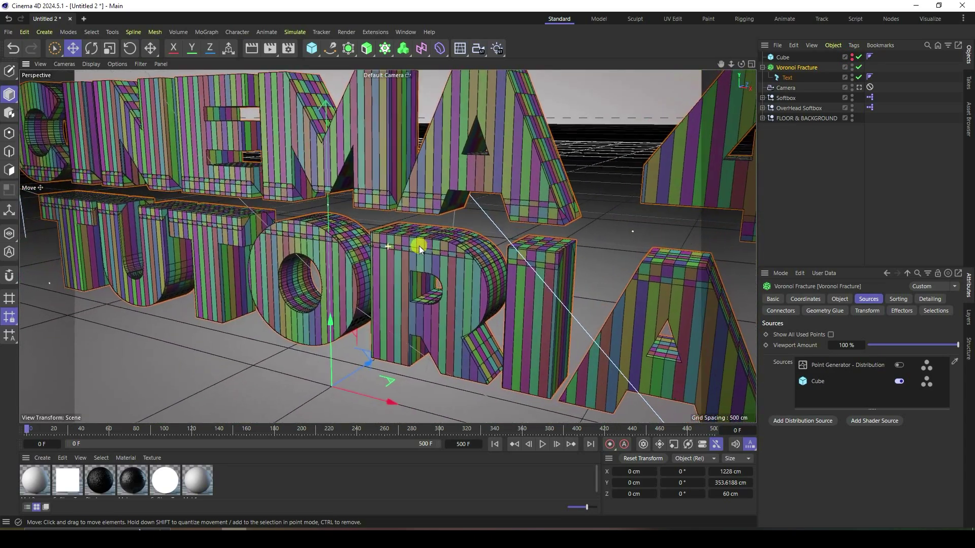
# Unhide the Cube, set its R.B bank to 25°, then hide and deselect it
pyautogui.click(852, 56)
pyautogui.click(777, 58)
pyautogui.click(806, 300)
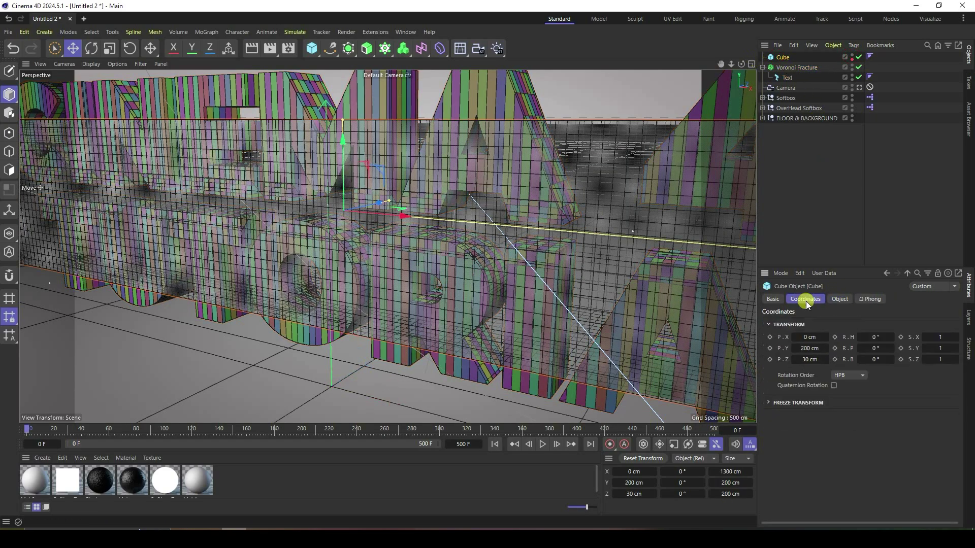
pyautogui.moveTo(874, 361)
pyautogui.mouseDown()
pyautogui.moveTo(829, 349)
pyautogui.moveTo(858, 354)
pyautogui.mouseUp()
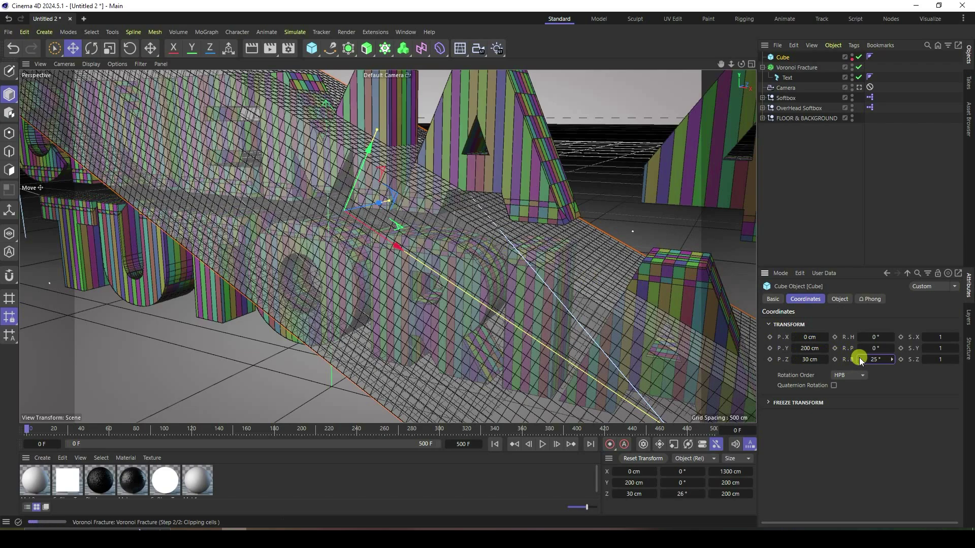
pyautogui.keyDown('alt'); pyautogui.moveTo(442, 206); pyautogui.dragTo(340, 186); pyautogui.keyUp('alt')
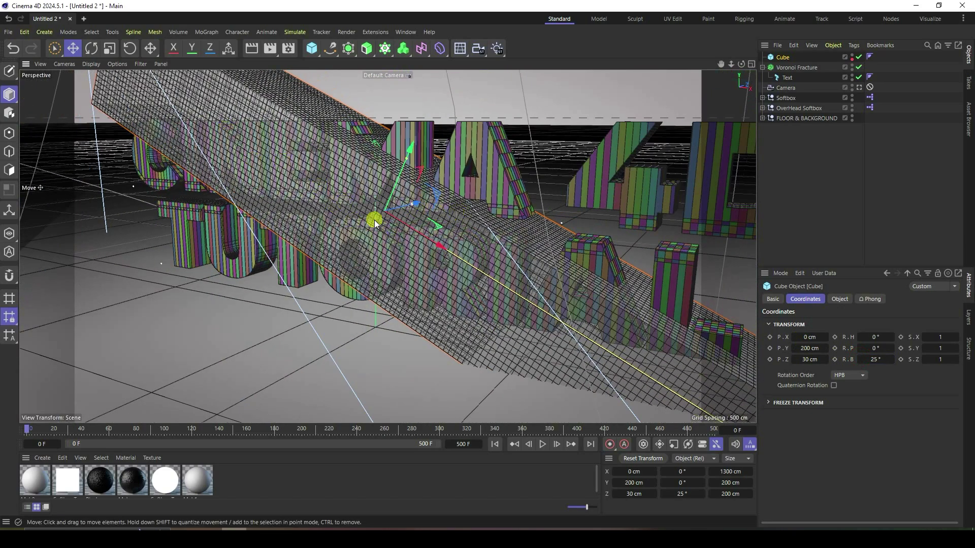
pyautogui.click(852, 55)
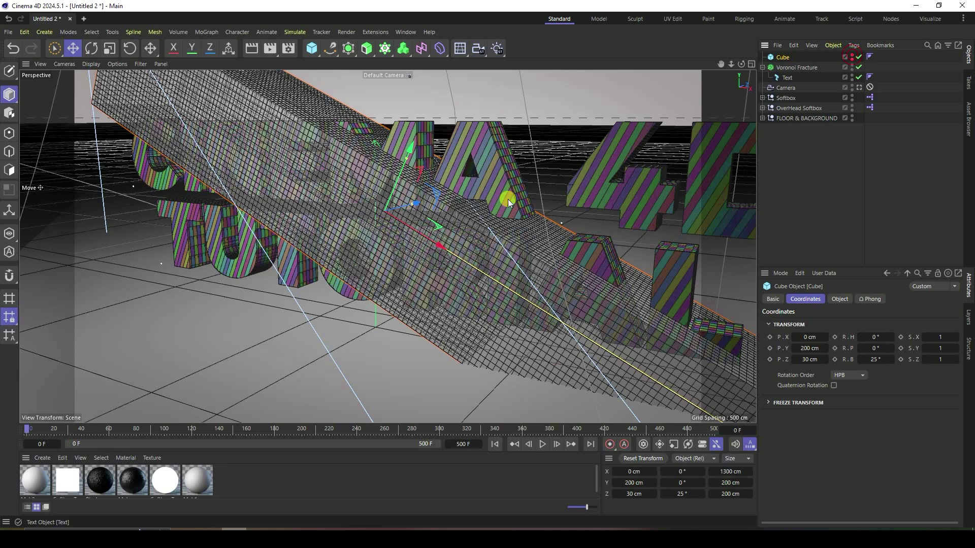
pyautogui.click(786, 195)
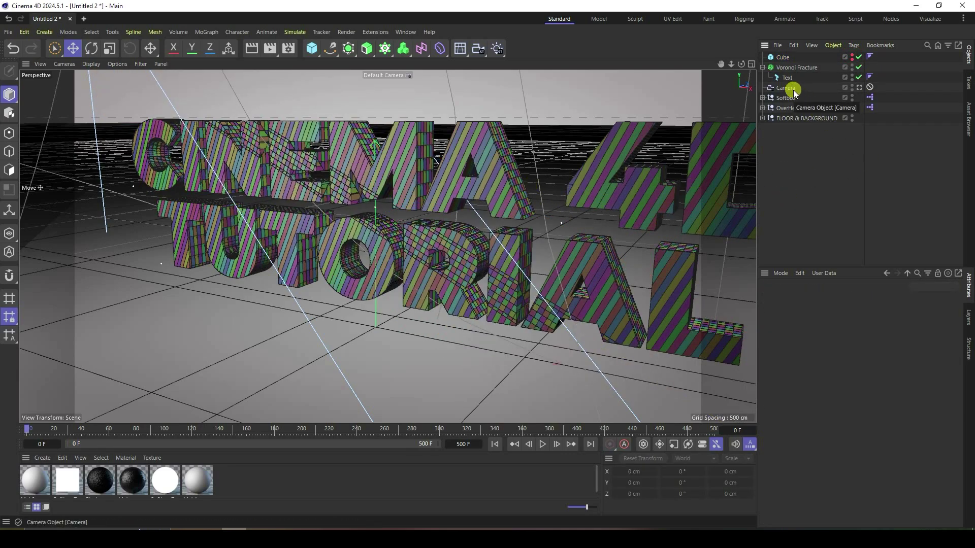
# Add a MoGraph Random effector to the Voronoi Fracture to scatter its pieces
pyautogui.click(797, 67)
pyautogui.click(207, 32)
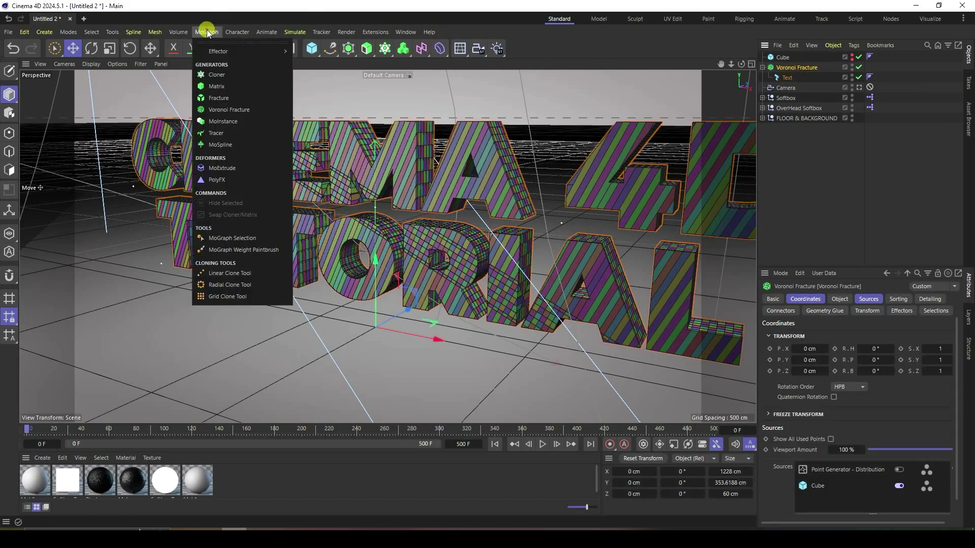
pyautogui.moveTo(274, 52)
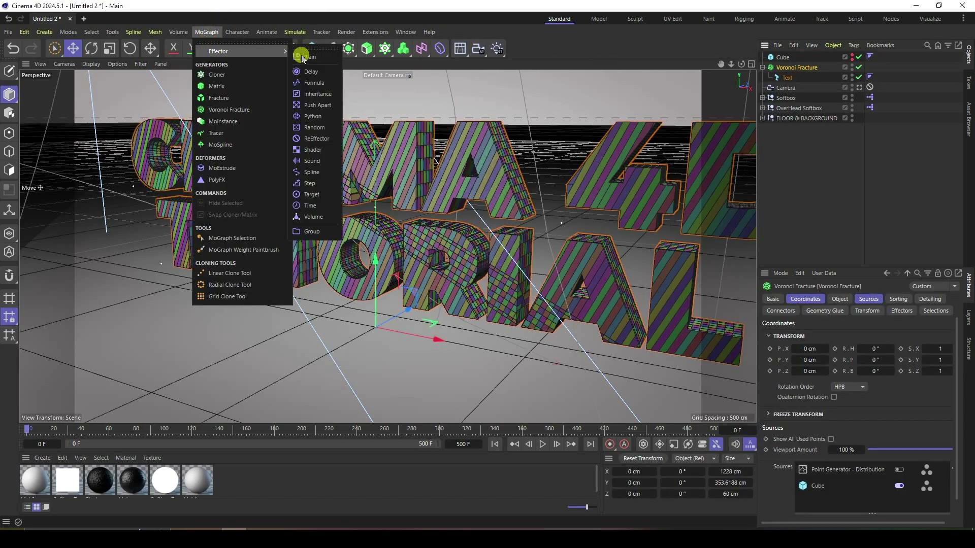
pyautogui.click(315, 128)
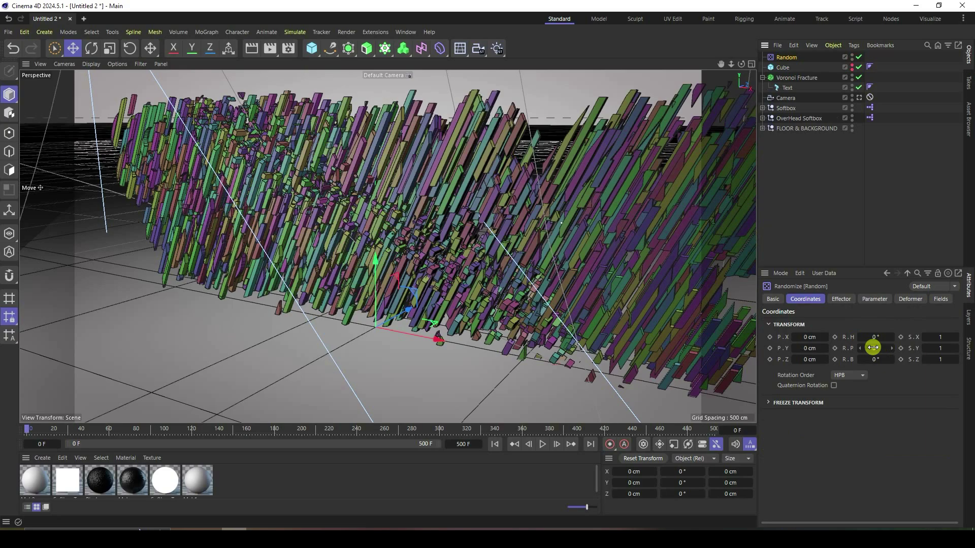
# Add a Spherical Field in the Random effector's Fields tab to limit its effect
pyautogui.click(941, 300)
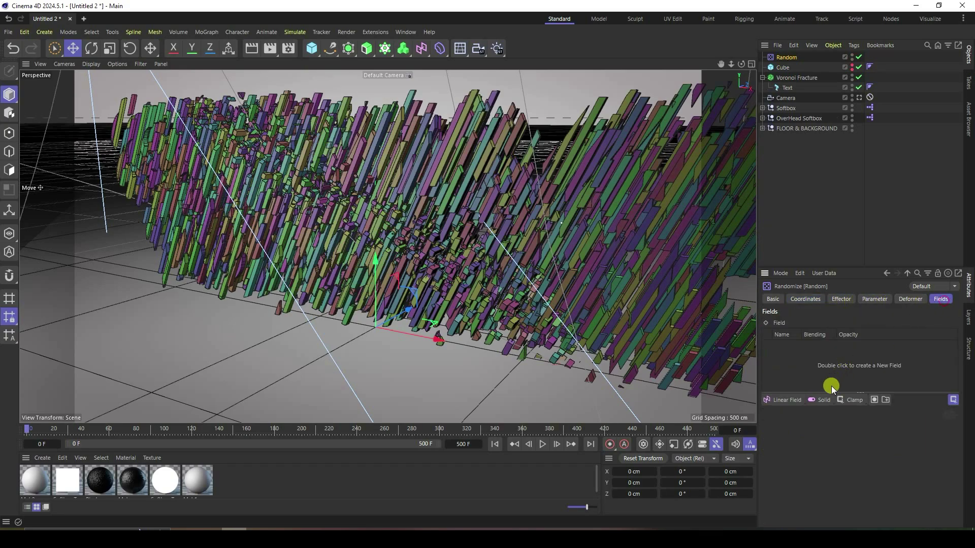
pyautogui.click(783, 400)
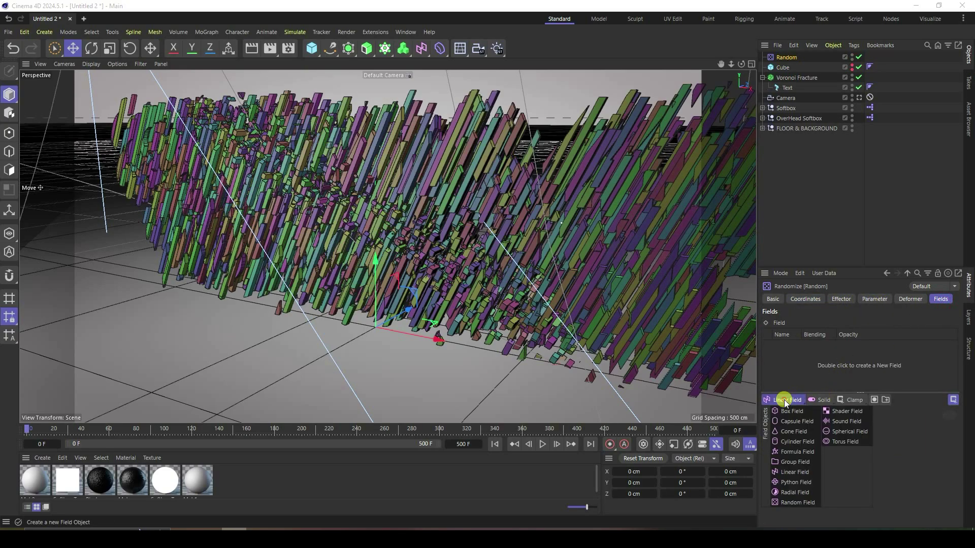
pyautogui.click(848, 433)
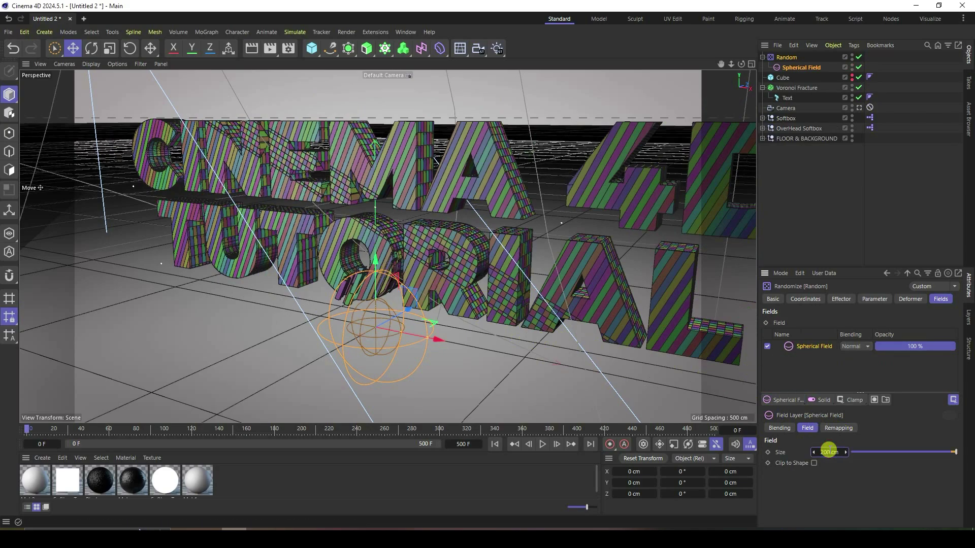
# Give the field a 200 cm size and move the Spherical Field to X -900 cm
pyautogui.press('Return')
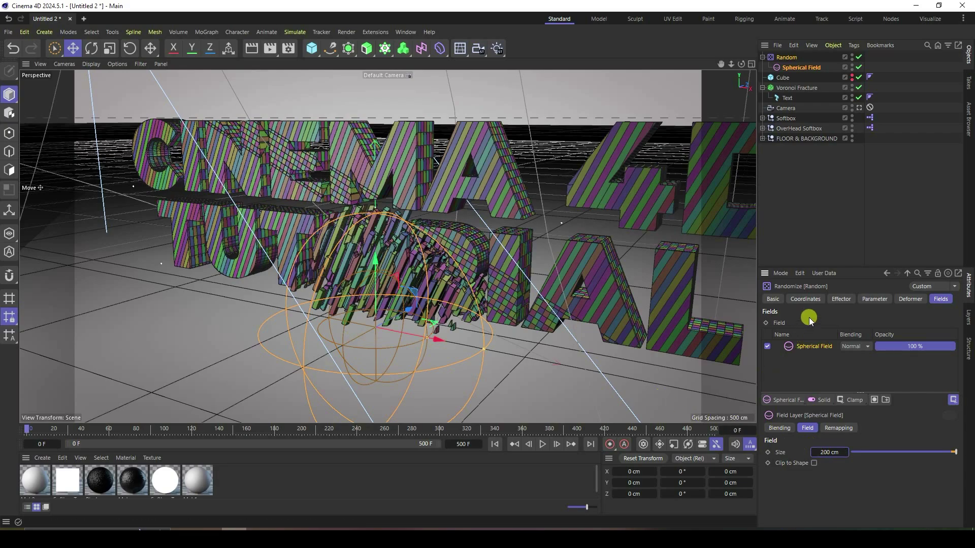
pyautogui.click(806, 298)
pyautogui.moveTo(804, 337); pyautogui.dragTo(805, 333)
pyautogui.press('0')
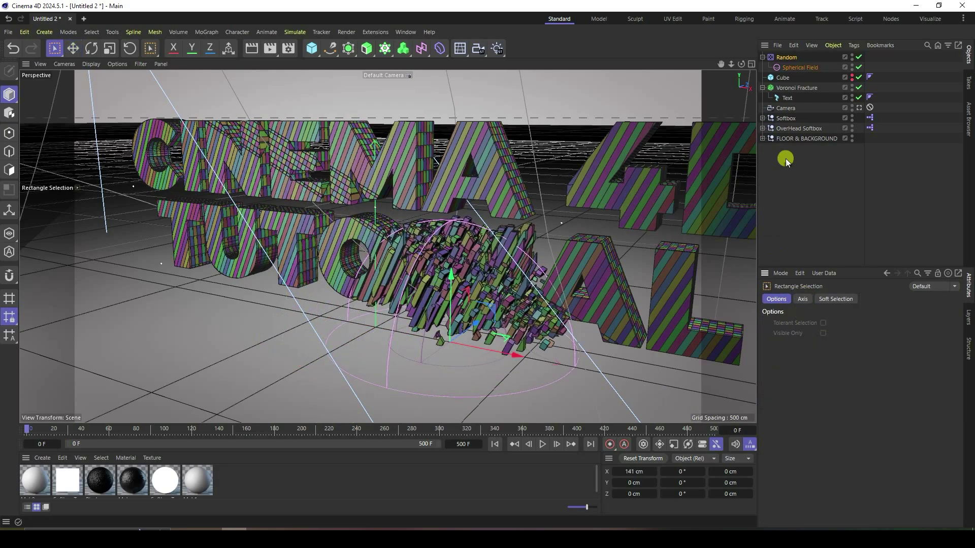
pyautogui.click(799, 67)
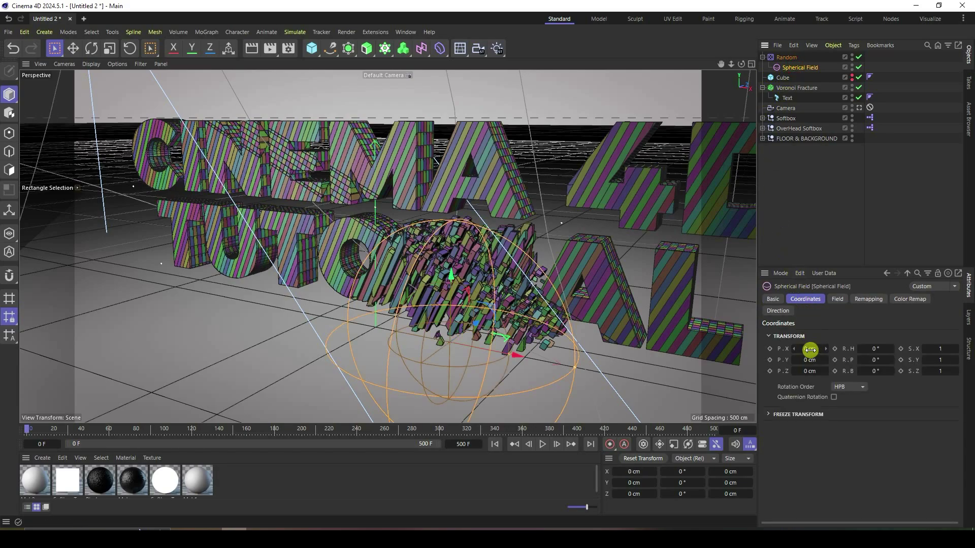
pyautogui.moveTo(810, 348); pyautogui.dragTo(810, 349)
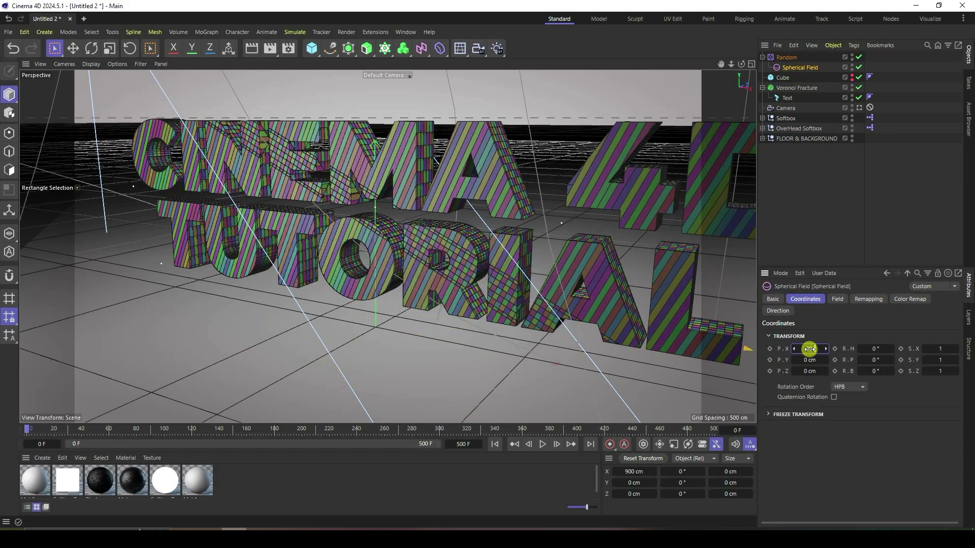
pyautogui.press('Return')
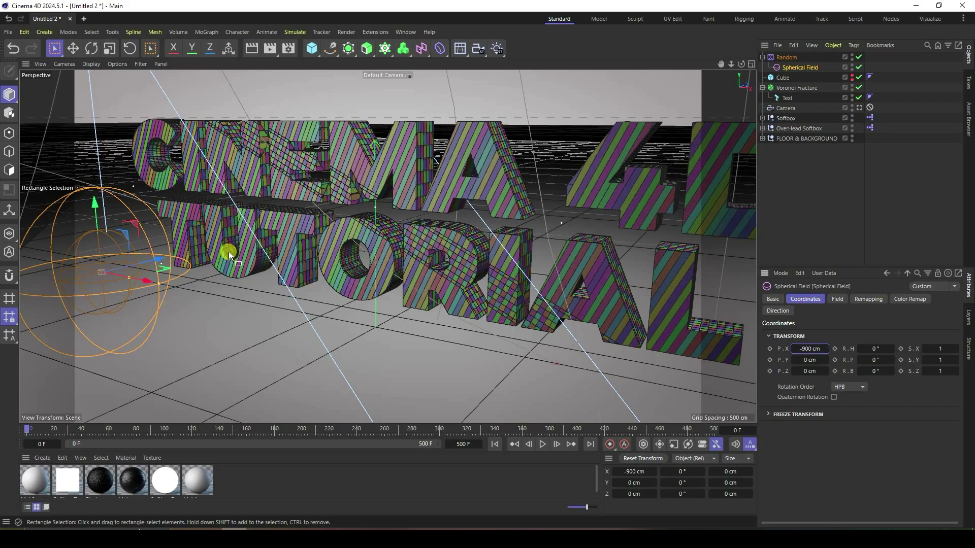
# Check the field in the Top and Front views and raise it to Y 200 cm
pyautogui.middleClick(326, 245)
pyautogui.middleClick(461, 166)
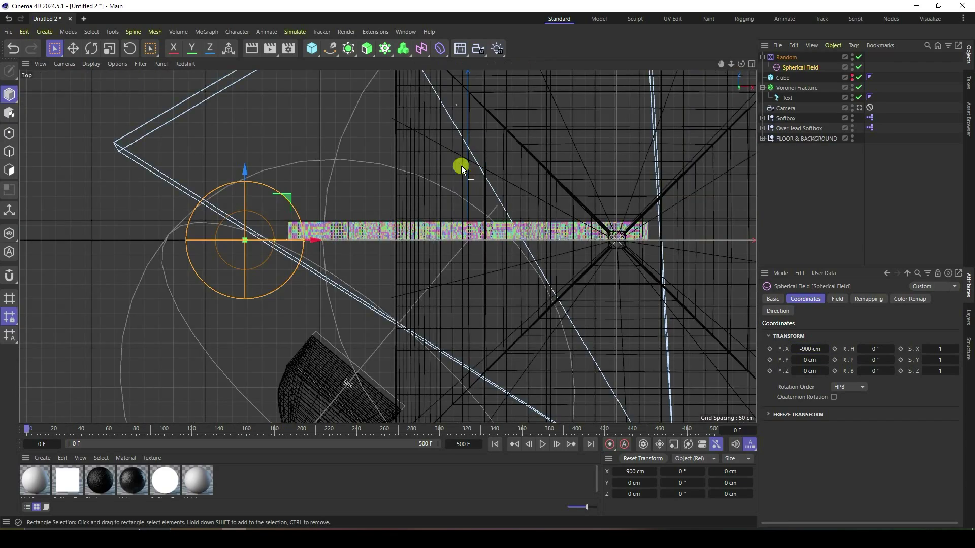
pyautogui.scroll(4, 211, 193)
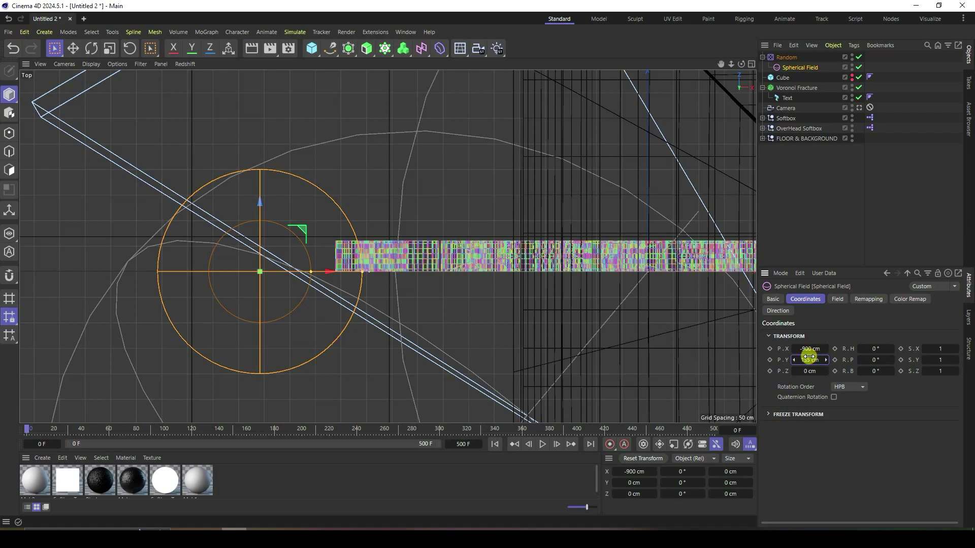
pyautogui.middleClick(559, 309)
pyautogui.middleClick(474, 296)
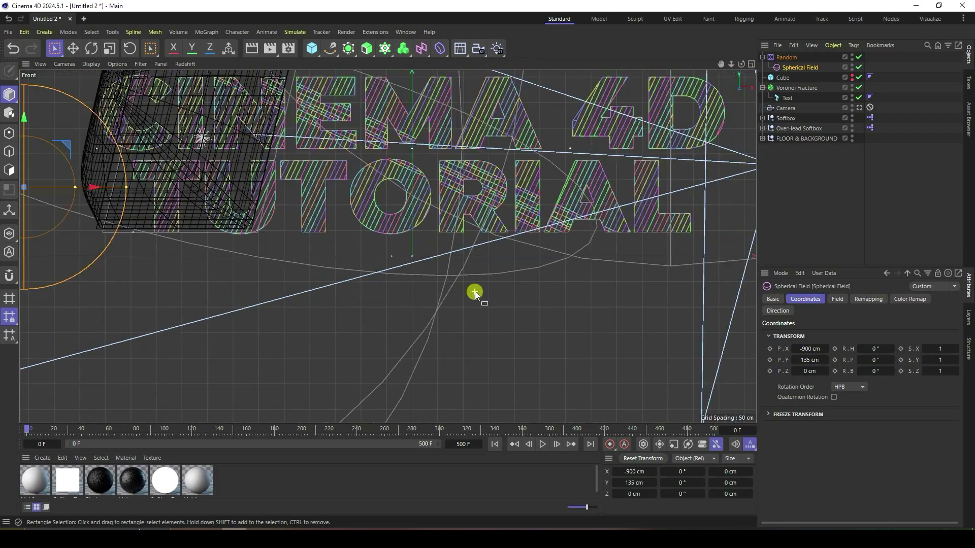
pyautogui.scroll(-2, 475, 297)
pyautogui.scroll(-1, 180, 196)
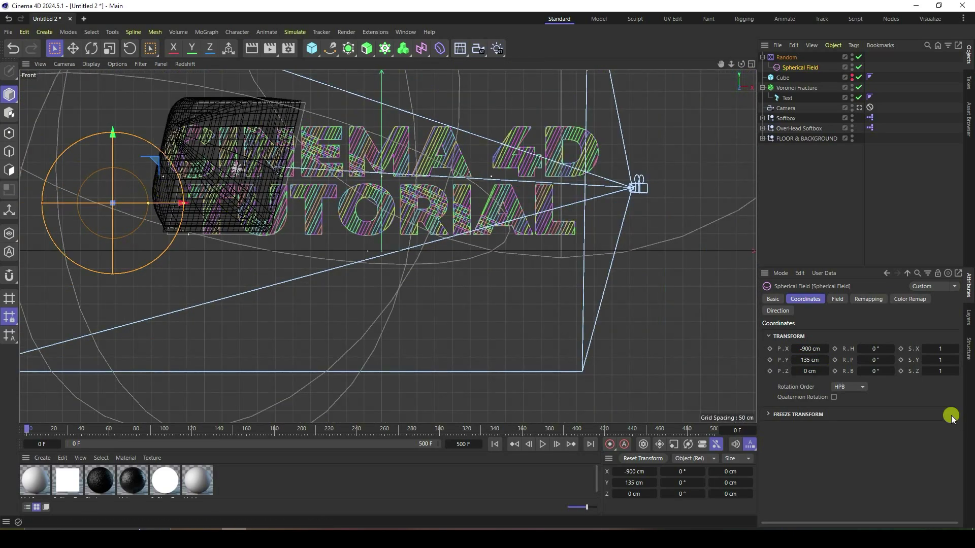
pyautogui.moveTo(807, 364); pyautogui.dragTo(810, 355)
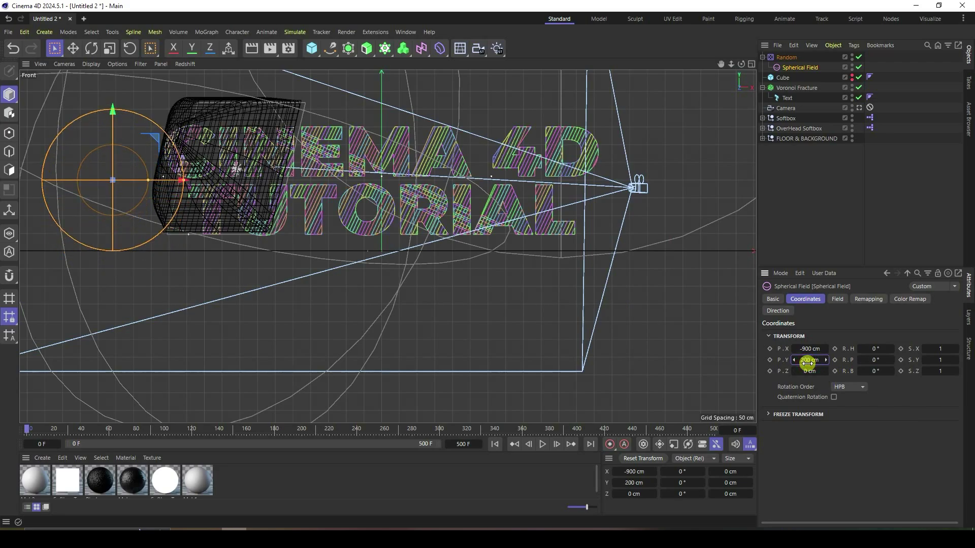
# Set the Spherical Field's Z position to 30 cm in the Top view
pyautogui.middleClick(483, 163)
pyautogui.middleClick(468, 145)
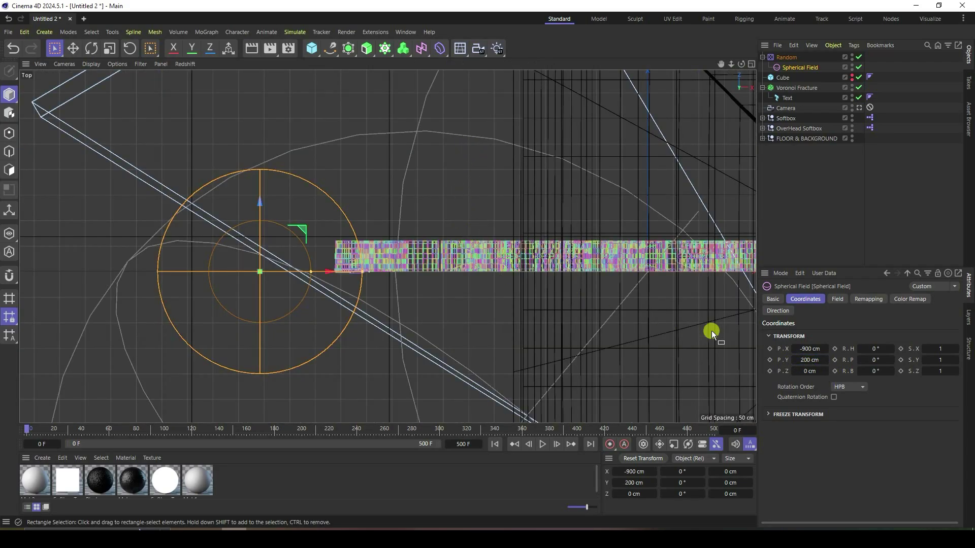
pyautogui.moveTo(811, 371); pyautogui.dragTo(814, 370)
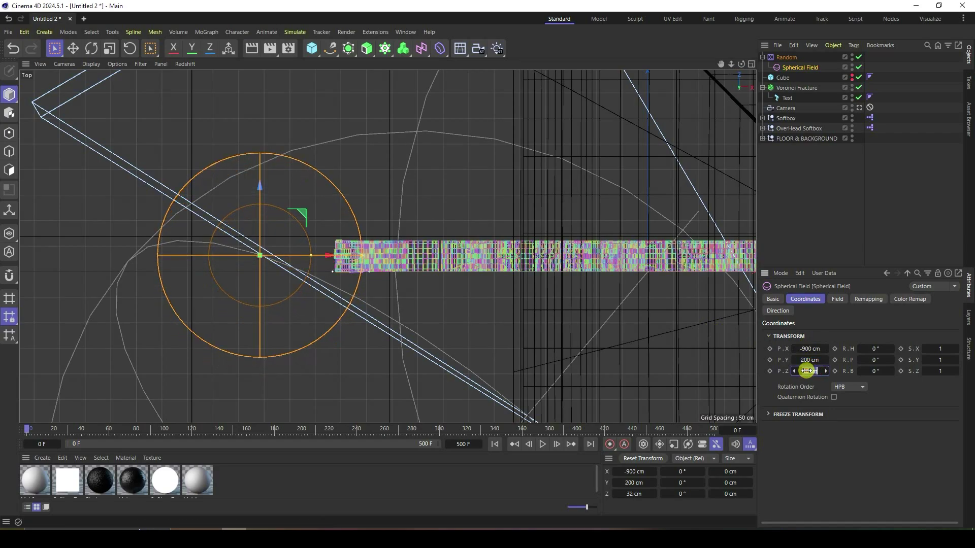
pyautogui.moveTo(806, 371); pyautogui.dragTo(806, 369)
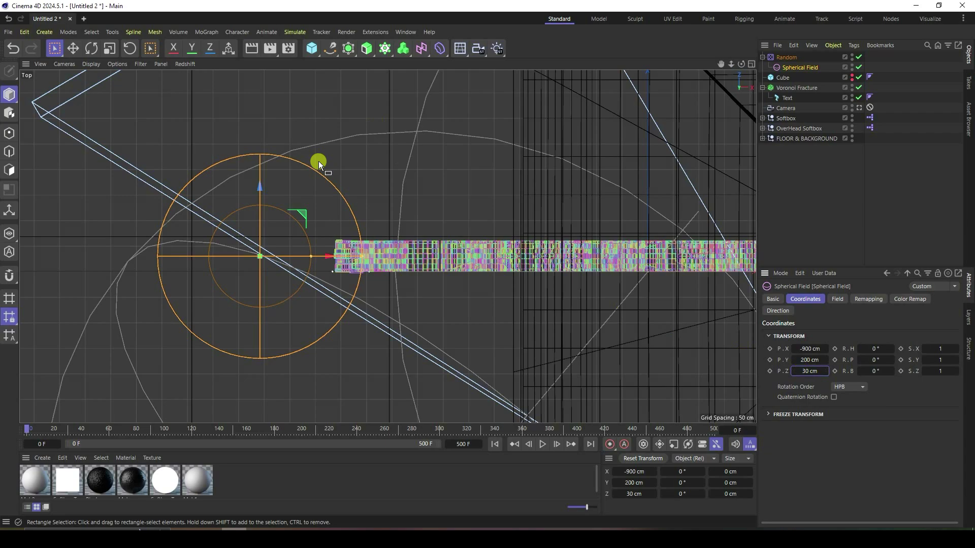
pyautogui.click(75, 47)
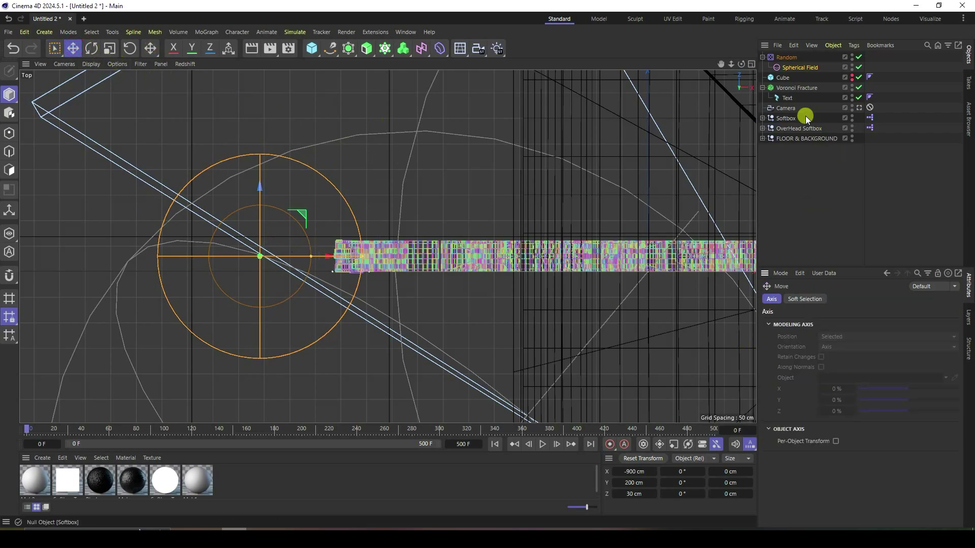
pyautogui.click(799, 67)
# Move the Spherical Field to X -1000 cm and keyframe its starting position
pyautogui.moveTo(325, 251); pyautogui.dragTo(295, 256)
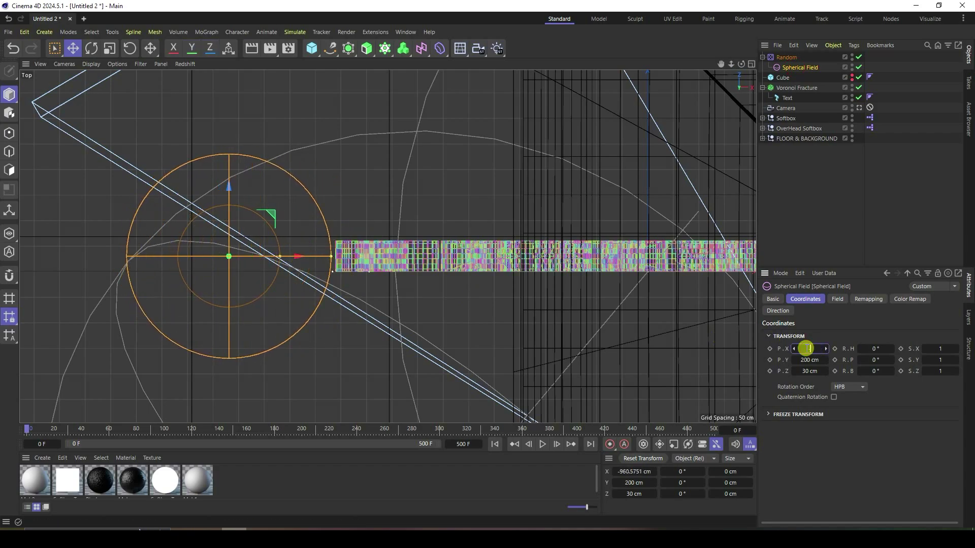
pyautogui.press('Return')
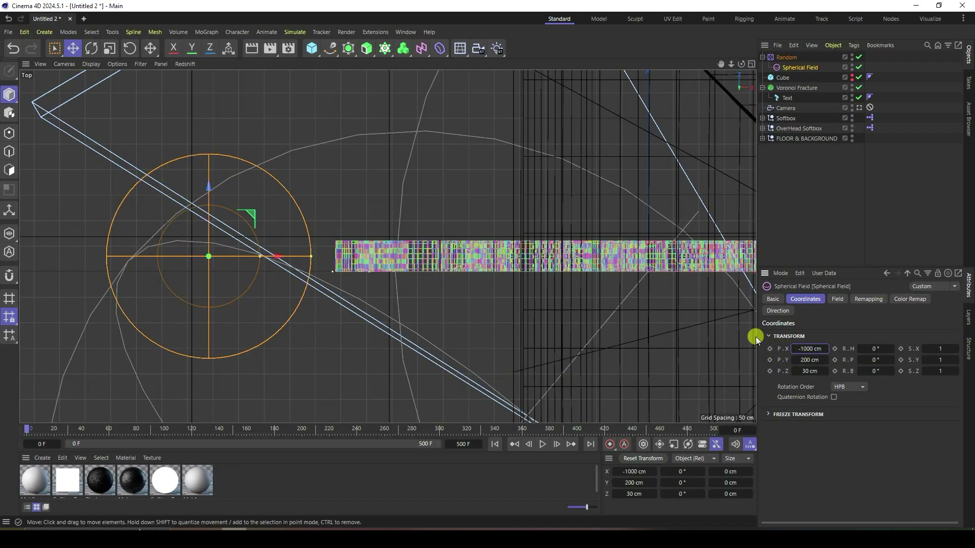
pyautogui.click(770, 371)
# At frame 200, slide the field to X 700 cm and keyframe X, Y and Z
pyautogui.click(303, 431)
pyautogui.scroll(-2, 163, 328)
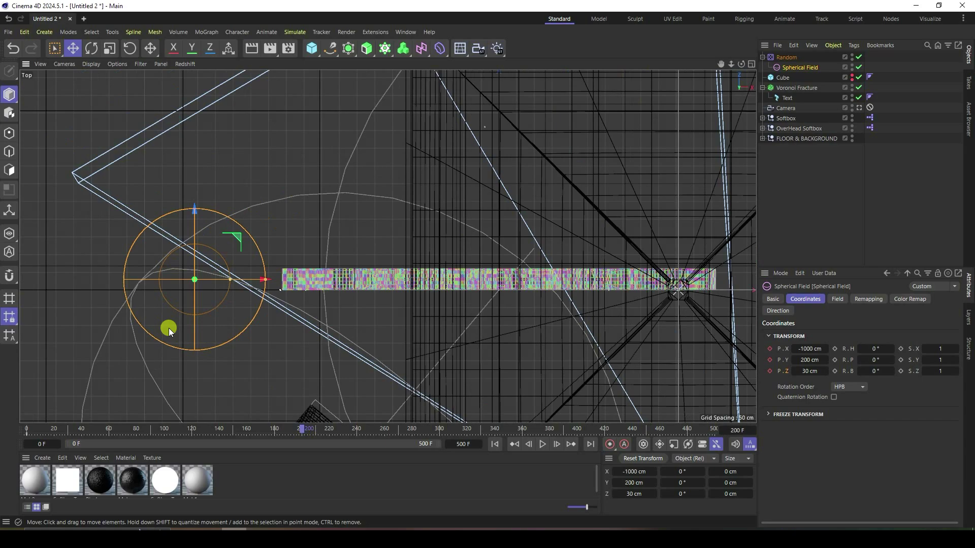
pyautogui.scroll(-2, 168, 328)
pyautogui.moveTo(253, 293); pyautogui.dragTo(671, 336)
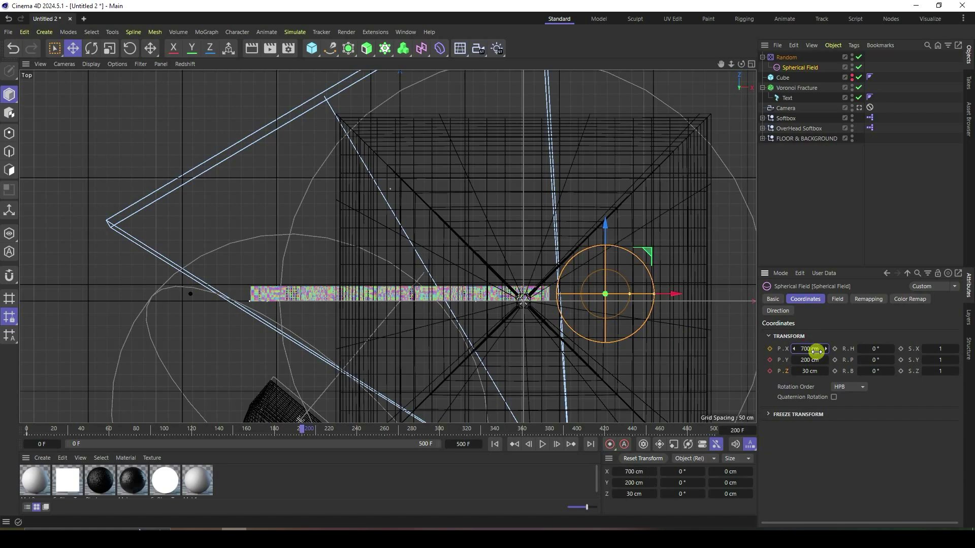
pyautogui.click(770, 349)
pyautogui.click(770, 371)
# Maximize the Perspective view and play from frame 0, stopping around frame 78
pyautogui.middleClick(566, 303)
pyautogui.middleClick(251, 179)
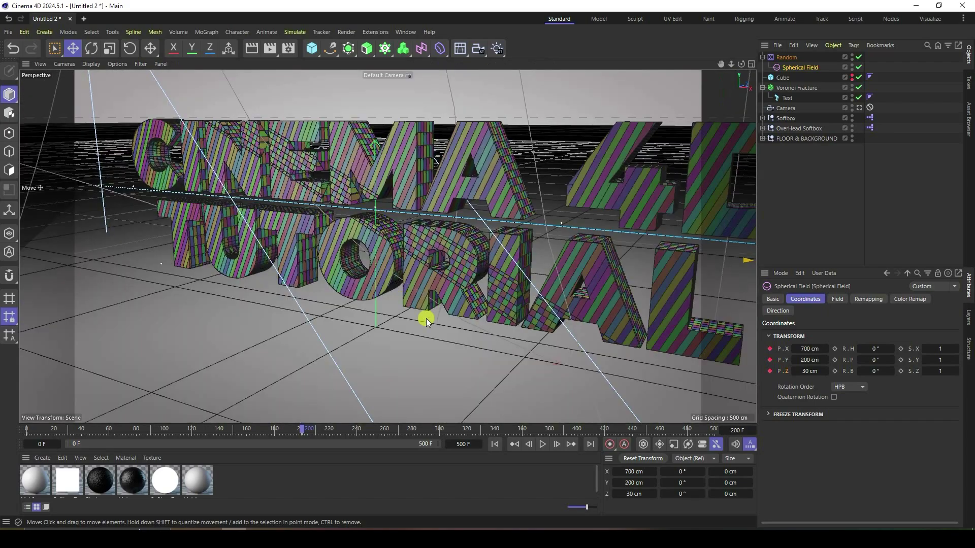
pyautogui.click(495, 444)
pyautogui.click(539, 445)
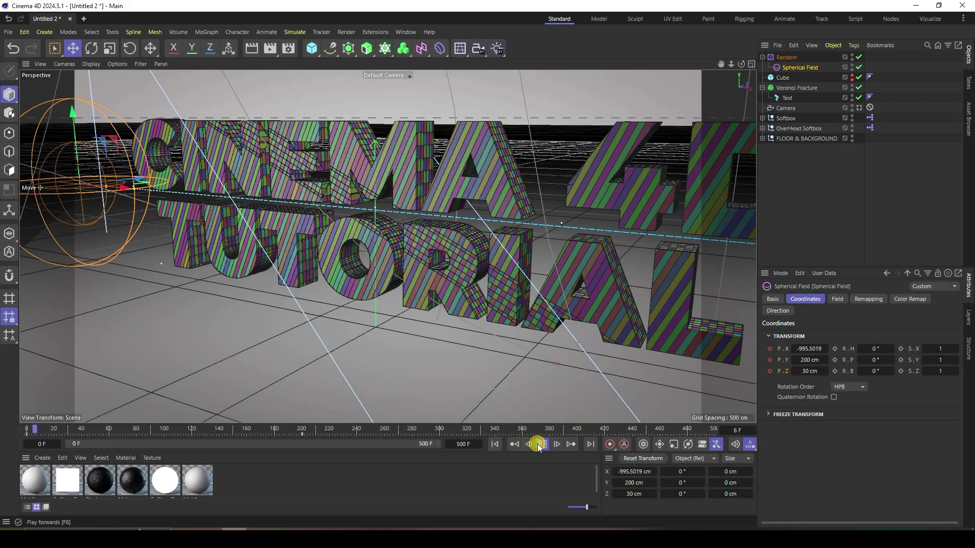
pyautogui.scroll(2, 234, 161)
pyautogui.scroll(1, 279, 163)
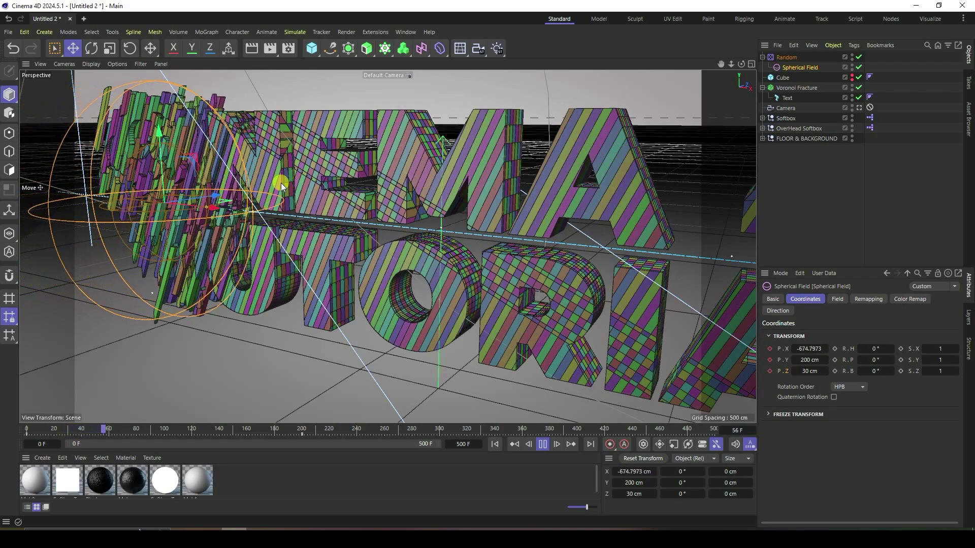
pyautogui.click(547, 445)
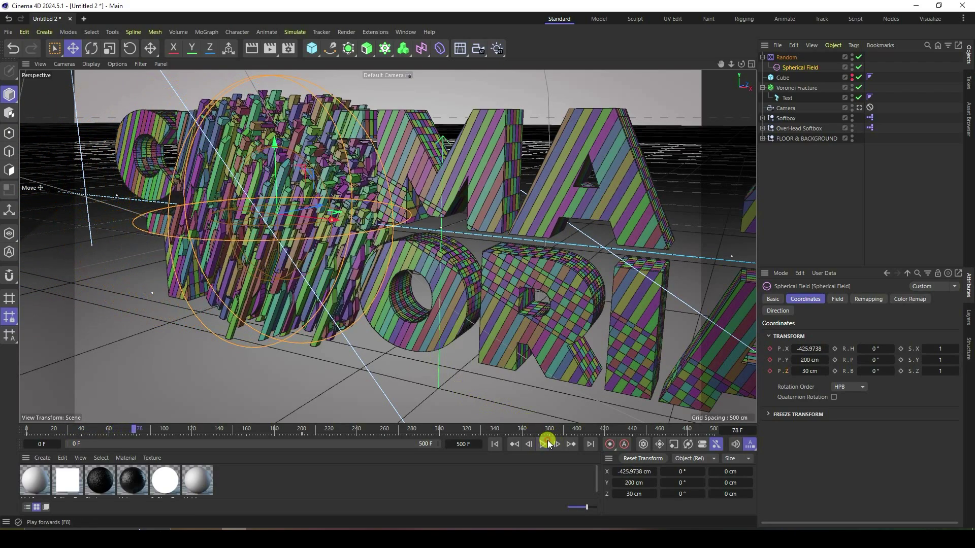
# Raise the Random effector's position offset to 20 cm on X and 100 cm on Y
pyautogui.click(785, 58)
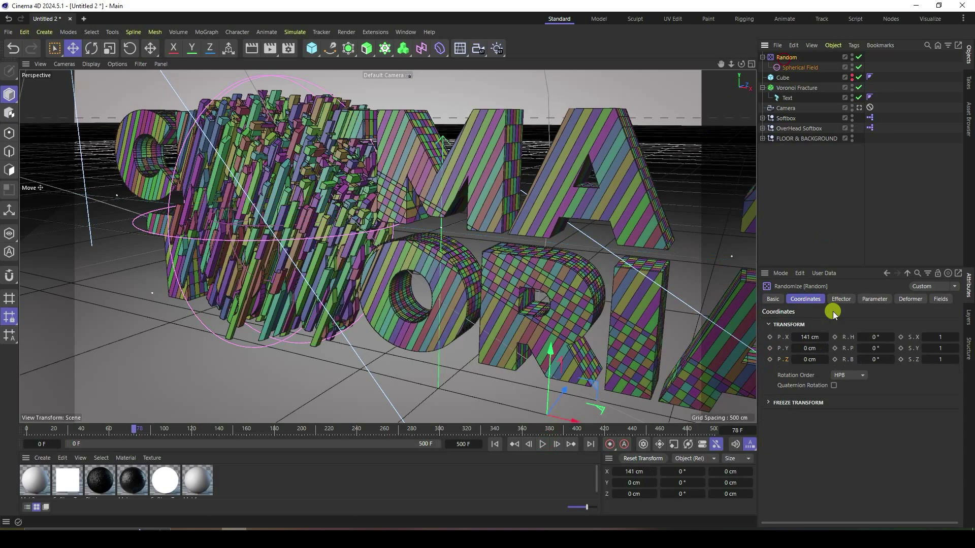
pyautogui.click(874, 300)
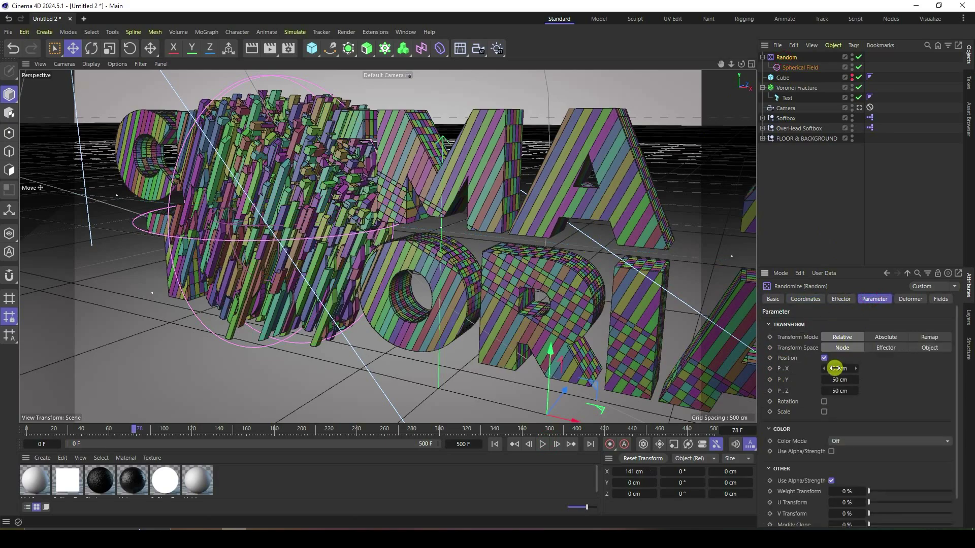
pyautogui.moveTo(835, 368); pyautogui.dragTo(842, 392)
# Look through the scene camera, play the fracture from frame 0, then rewind to 0
pyautogui.press('0')
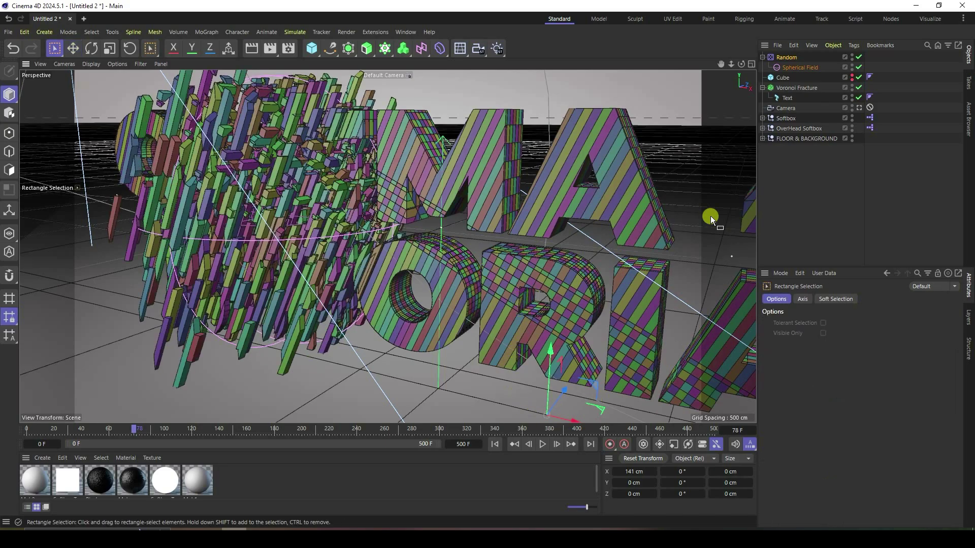
pyautogui.click(859, 108)
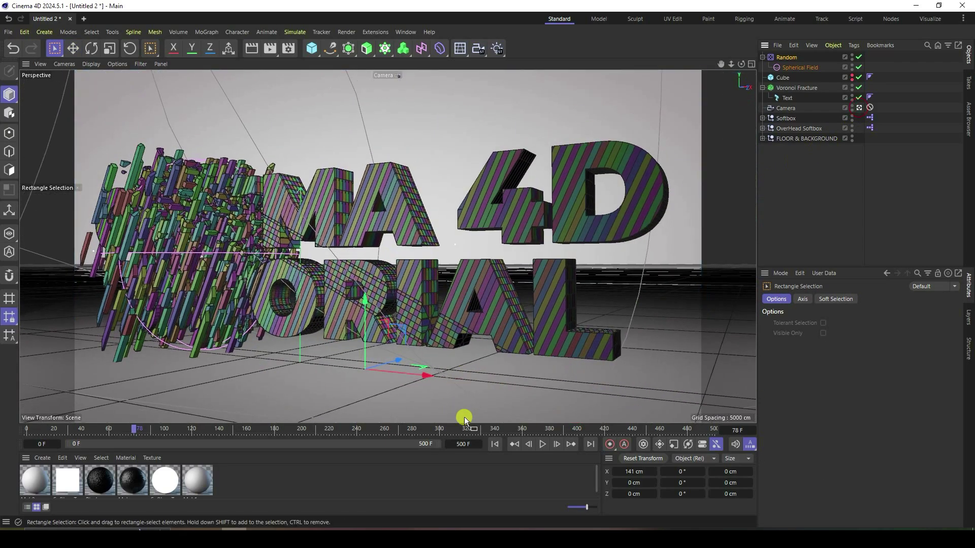
pyautogui.click(495, 444)
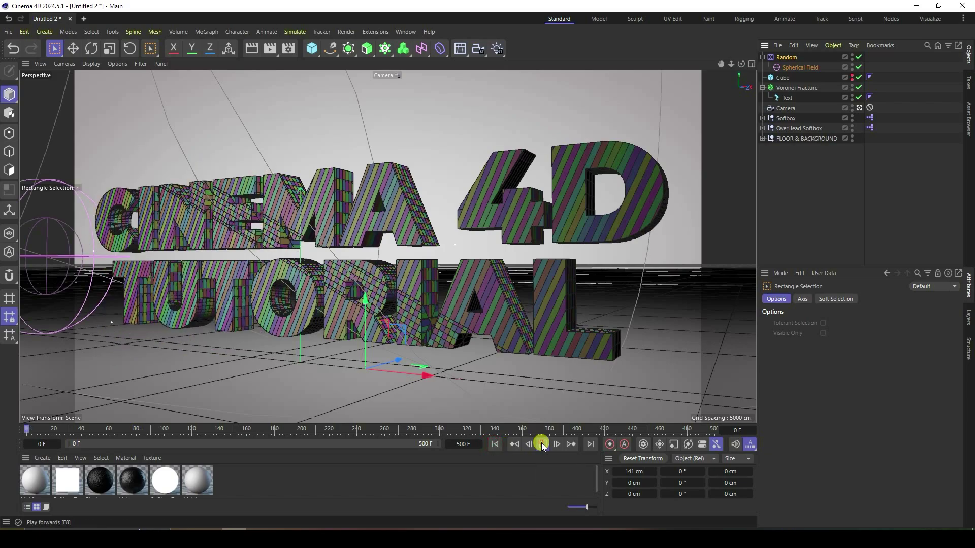
pyautogui.click(542, 445)
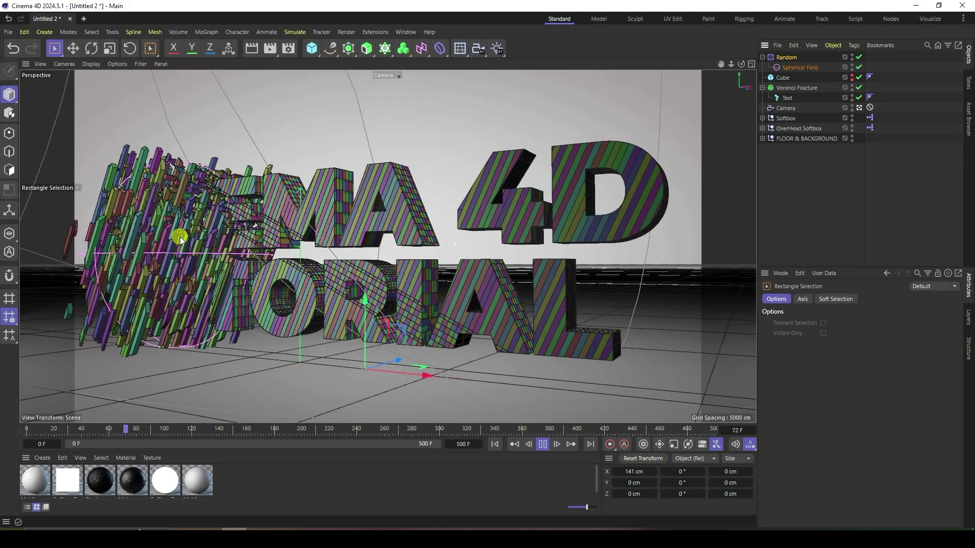
pyautogui.click(73, 48)
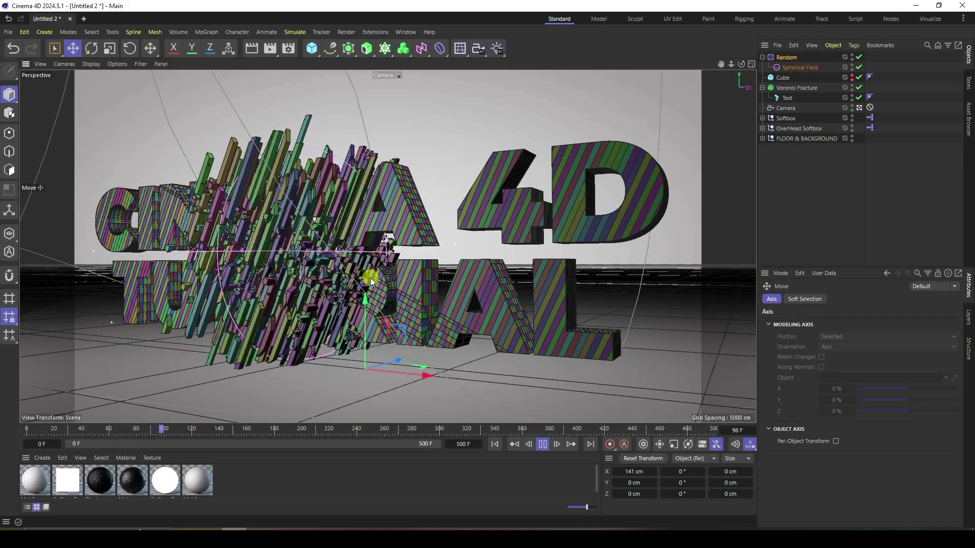
pyautogui.click(542, 445)
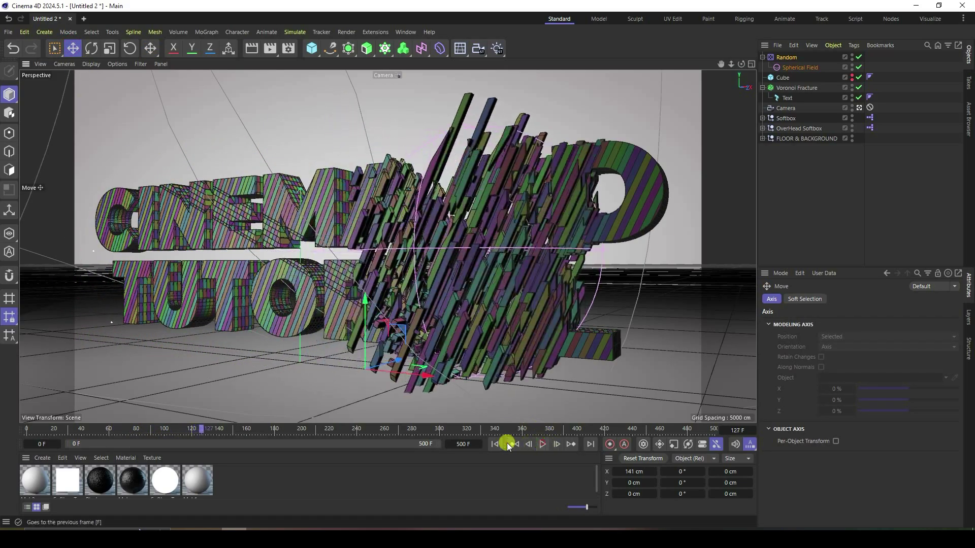
pyautogui.click(508, 446)
# Add a Delay effector to the Voronoi Fracture with 70% strength in Spring mode
pyautogui.click(787, 89)
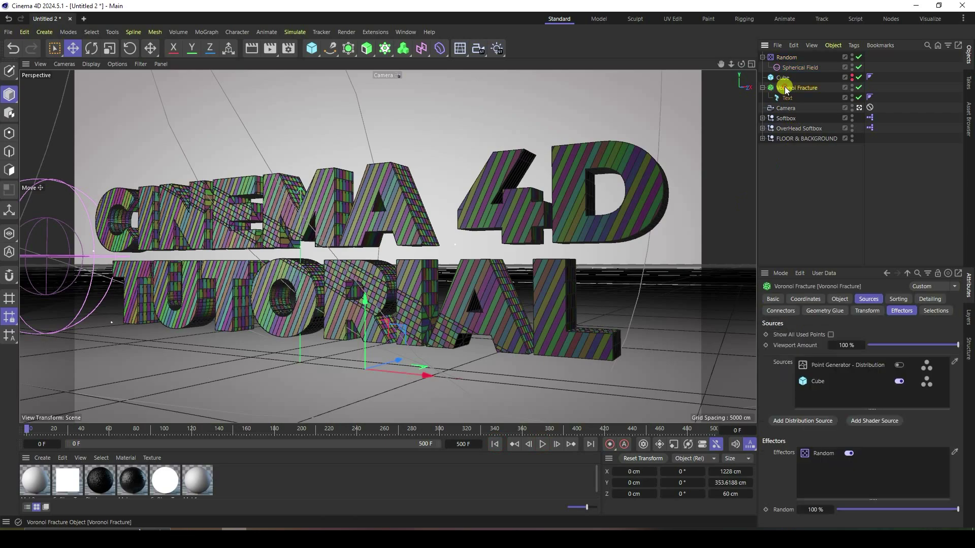
pyautogui.click(208, 31)
pyautogui.moveTo(219, 55)
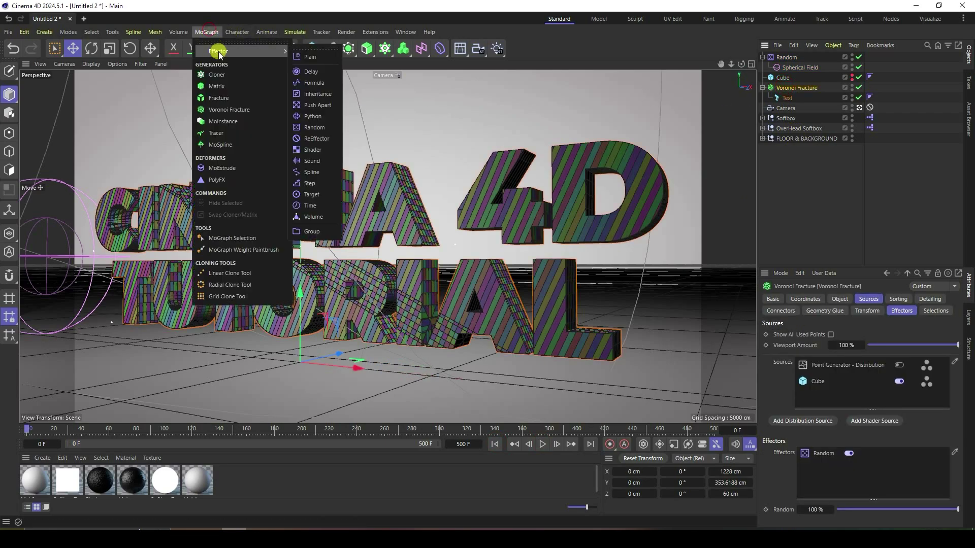
pyautogui.click(315, 71)
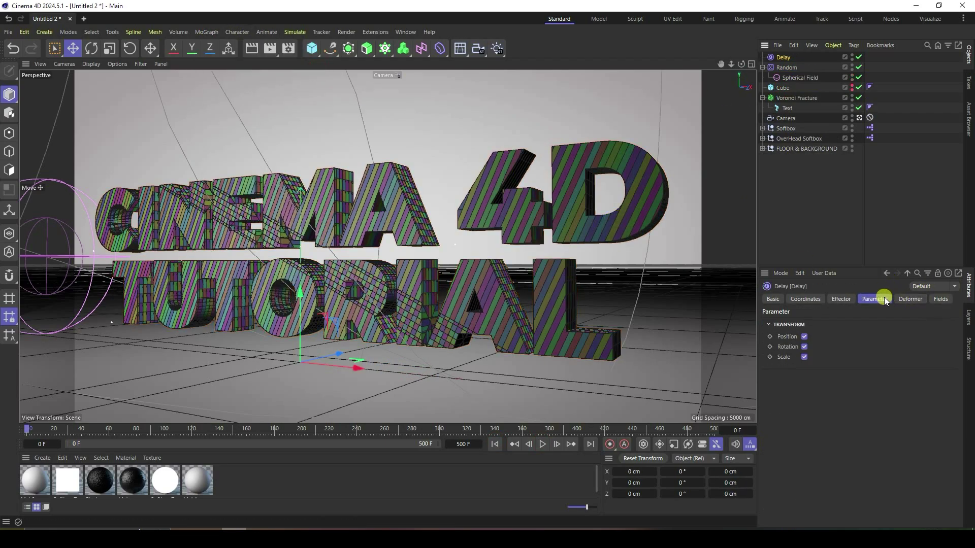
pyautogui.click(841, 299)
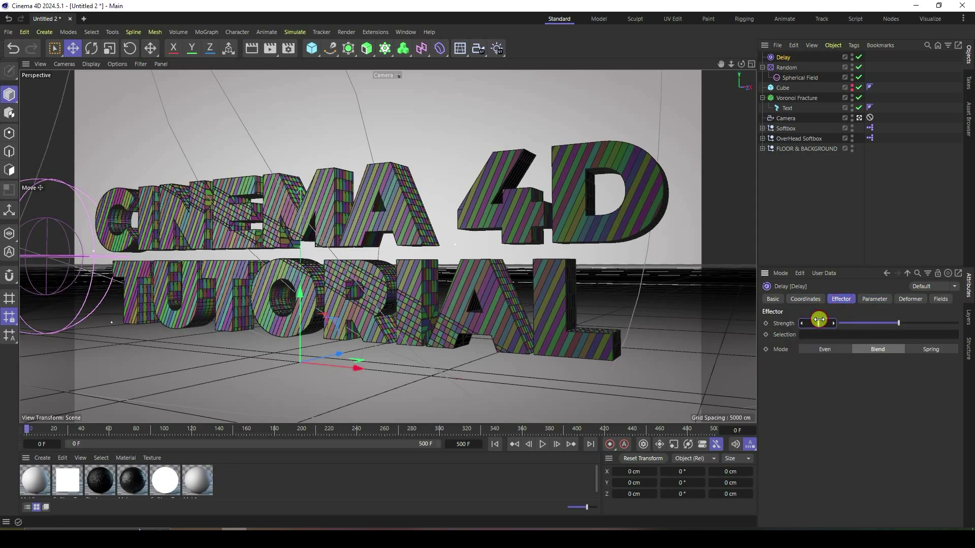
pyautogui.click(929, 349)
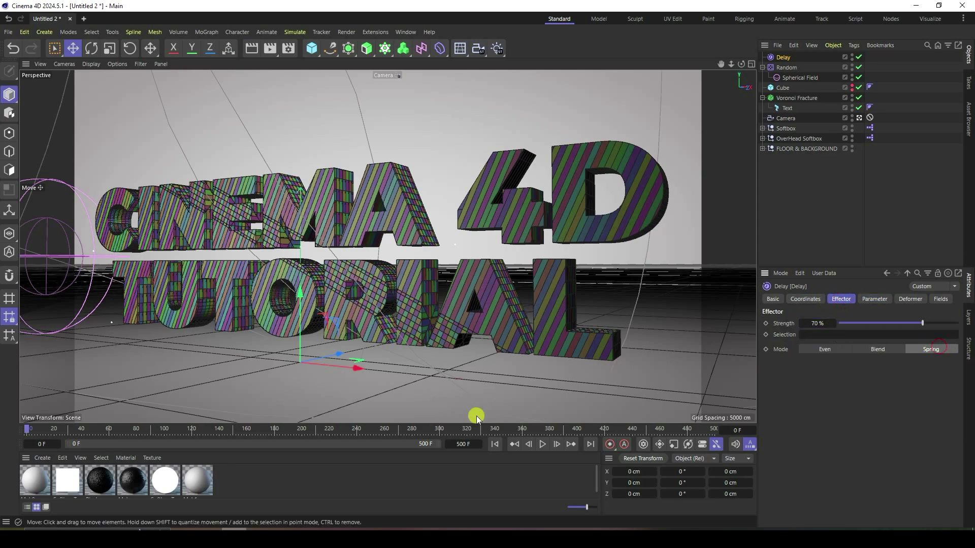
# Play back to check the delayed fracture, then select the Random effector
pyautogui.click(542, 445)
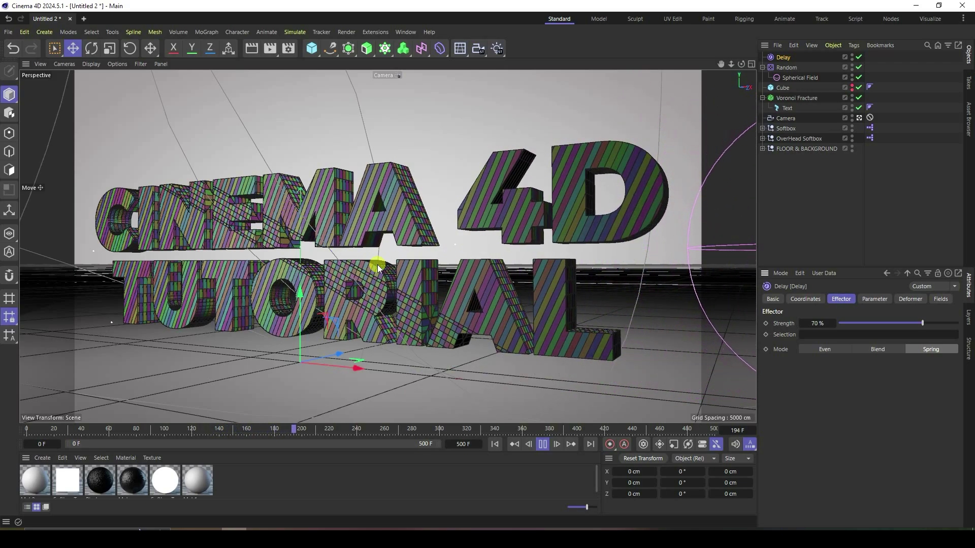
pyautogui.click(543, 445)
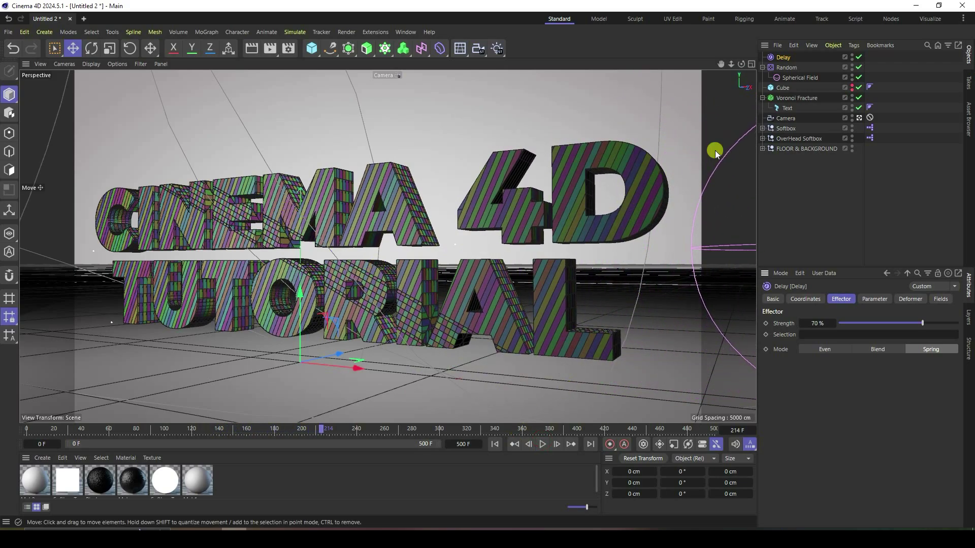
pyautogui.click(785, 67)
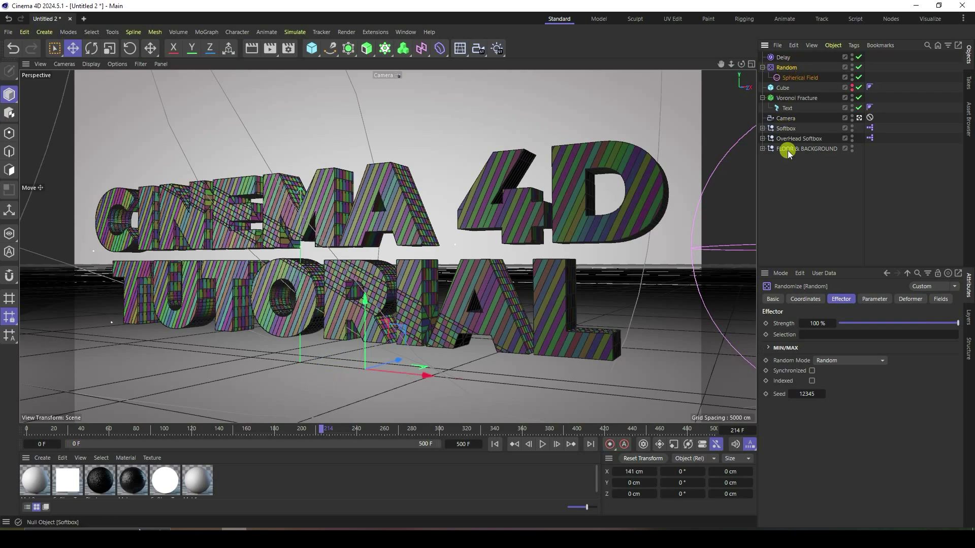
# Copy and paste the Random effector, renaming the copied field 'Spherical Field 1'
pyautogui.click(494, 444)
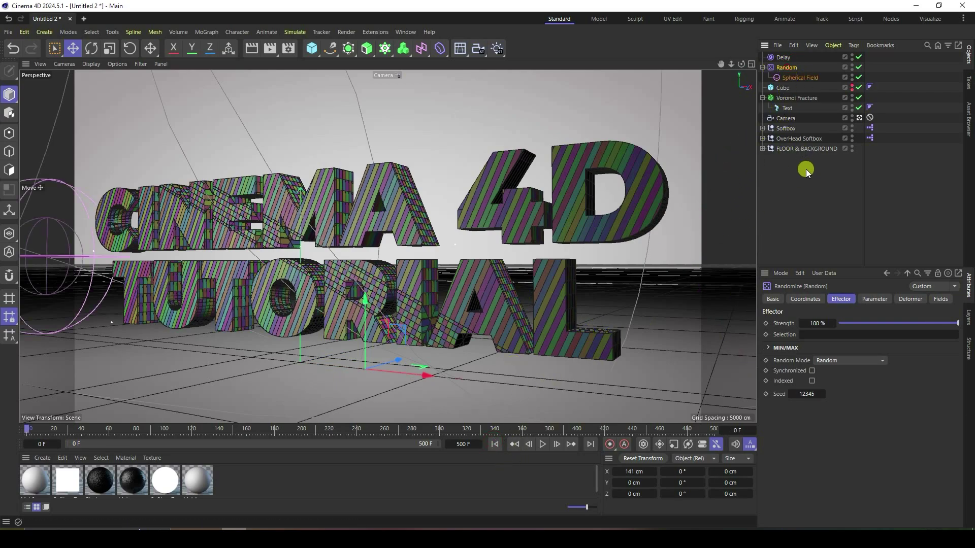
pyautogui.hotkey('ctrl', 'c')
pyautogui.hotkey('ctrl', 'v')
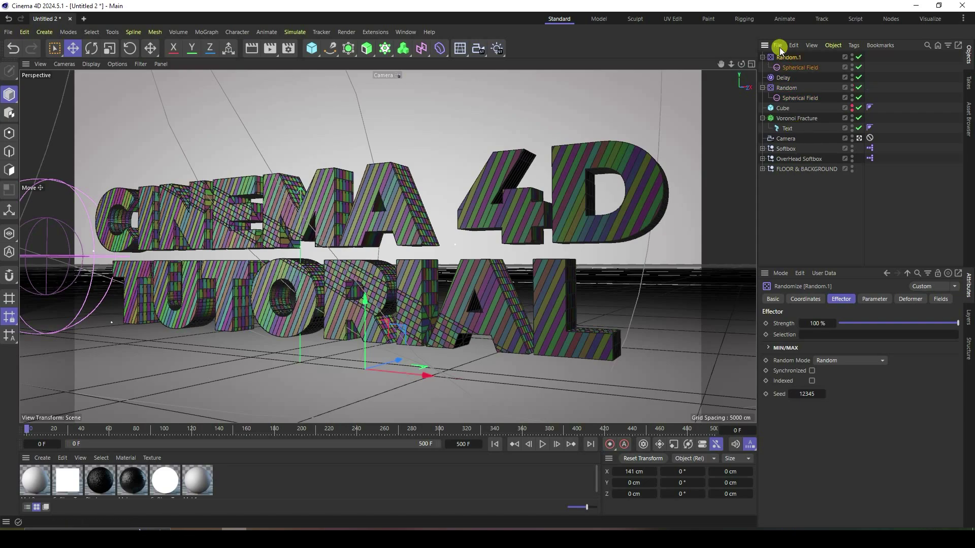
pyautogui.doubleClick(804, 67)
pyautogui.press('End')
pyautogui.write('1')
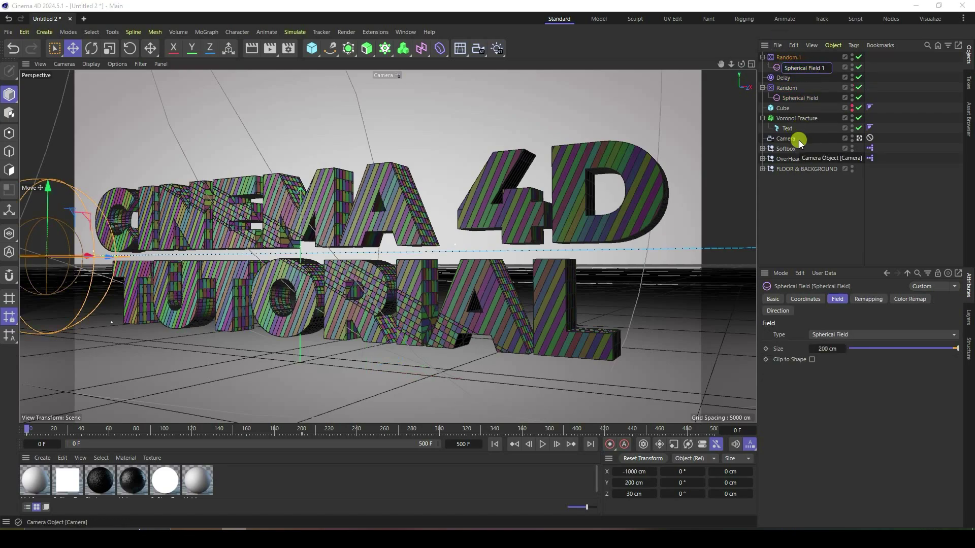
pyautogui.press('Return')
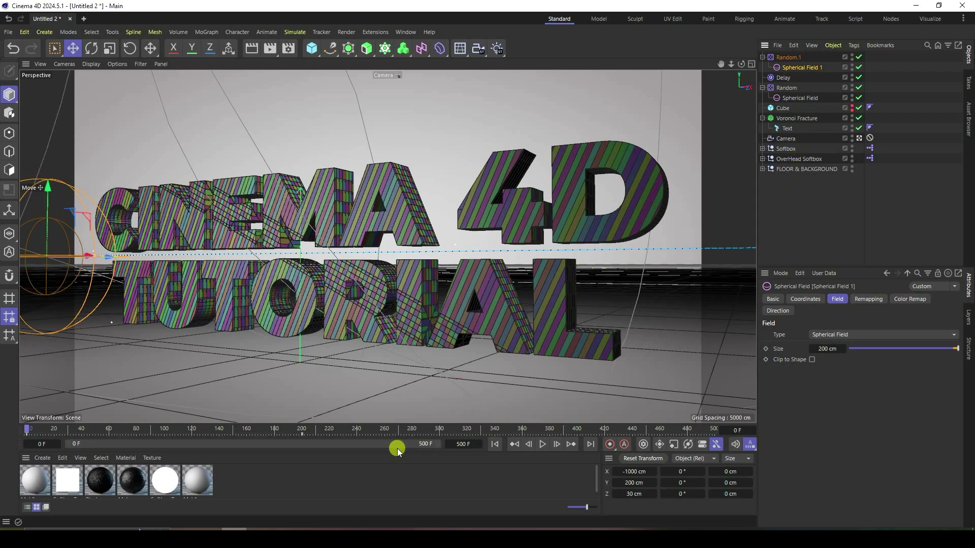
# Drag Spherical Field 1's position keys along the timeline so the first sits at frame 200
pyautogui.click(801, 67)
pyautogui.moveTo(302, 434); pyautogui.dragTo(348, 438)
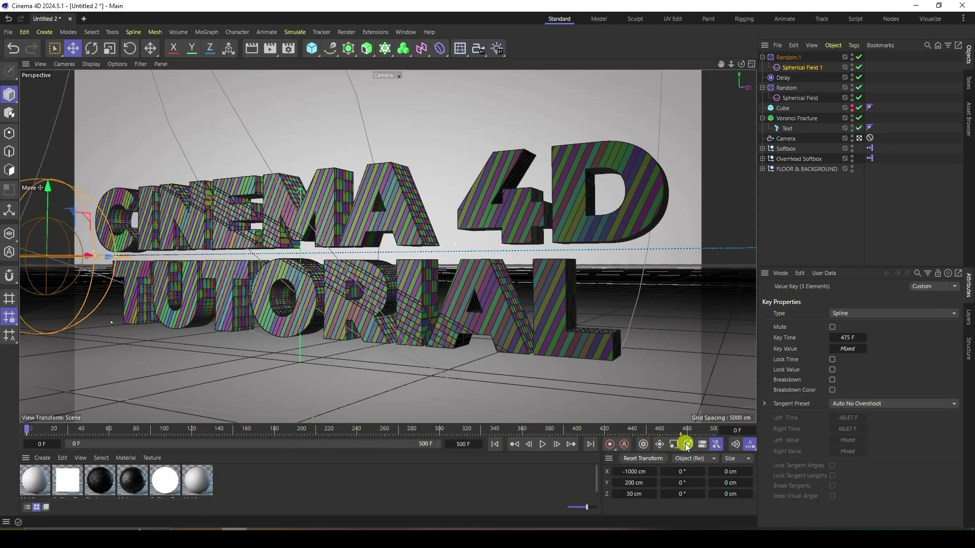
pyautogui.moveTo(690, 445)
pyautogui.mouseDown()
pyautogui.moveTo(664, 442)
pyautogui.moveTo(675, 447)
pyautogui.mouseUp()
pyautogui.click(139, 445)
pyautogui.click(392, 438)
# Open the F-Curve editor and expand the Spherical Field's position tracks
pyautogui.click(407, 30)
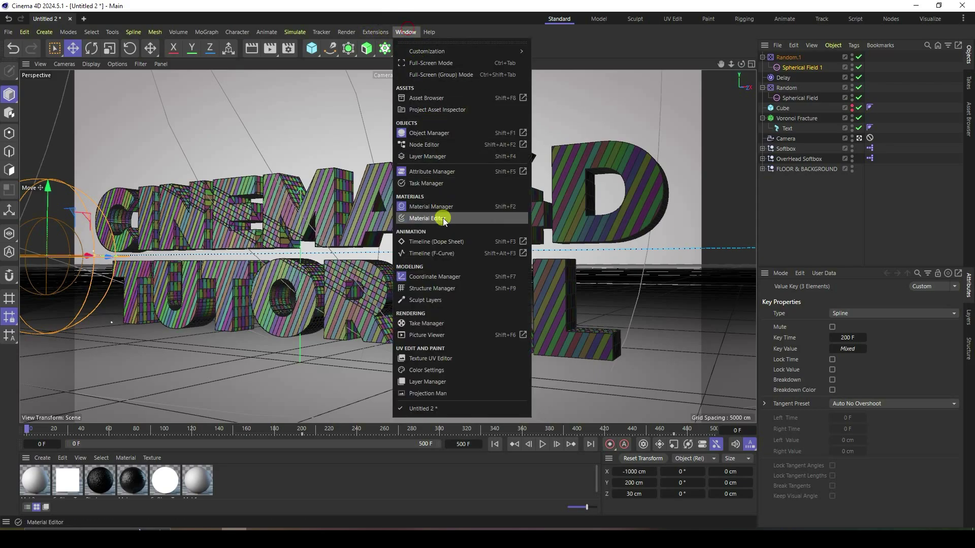
pyautogui.click(437, 253)
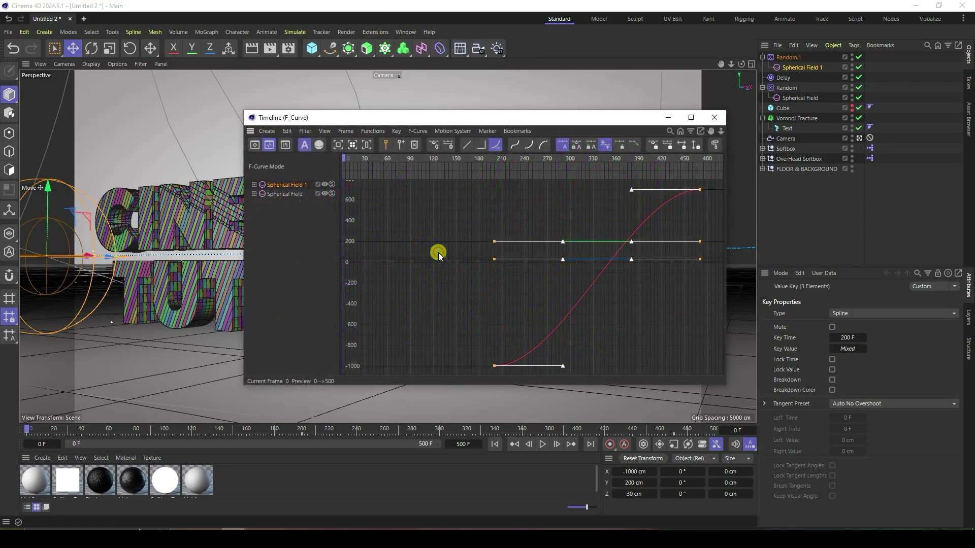
pyautogui.click(286, 193)
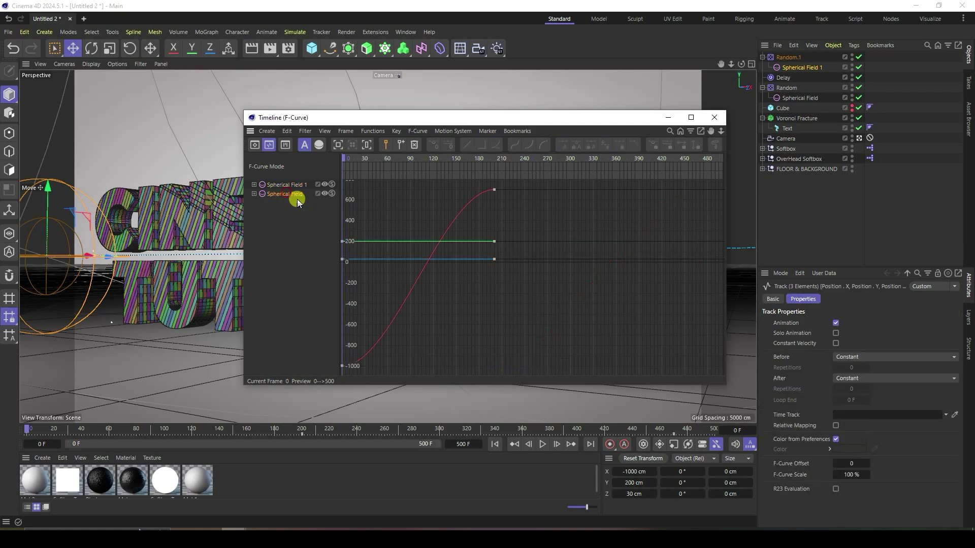
pyautogui.click(254, 194)
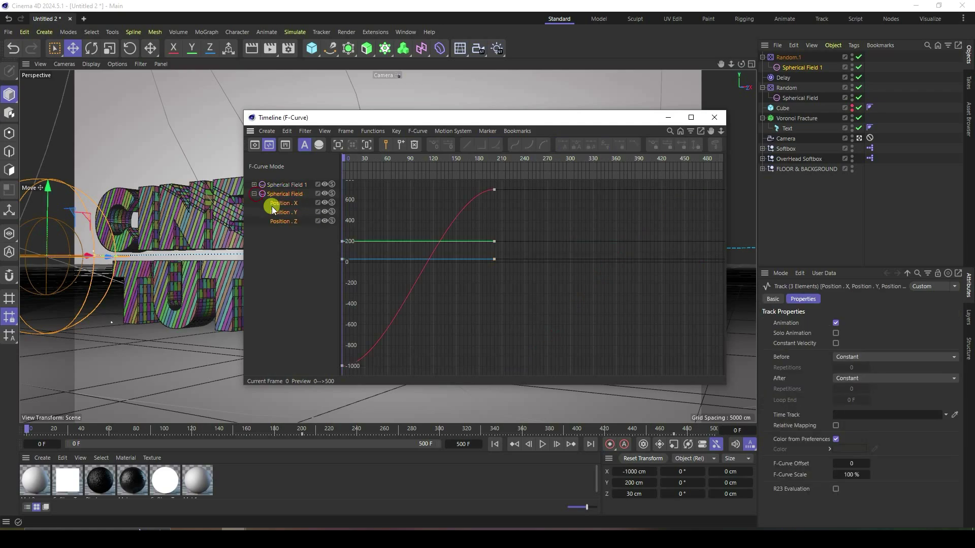
pyautogui.click(281, 204)
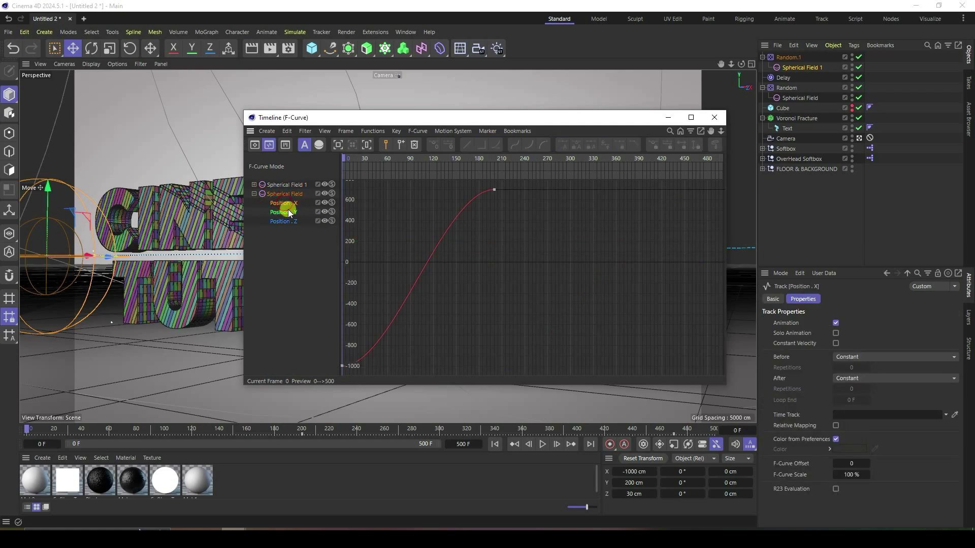
pyautogui.click(254, 185)
pyautogui.click(282, 194)
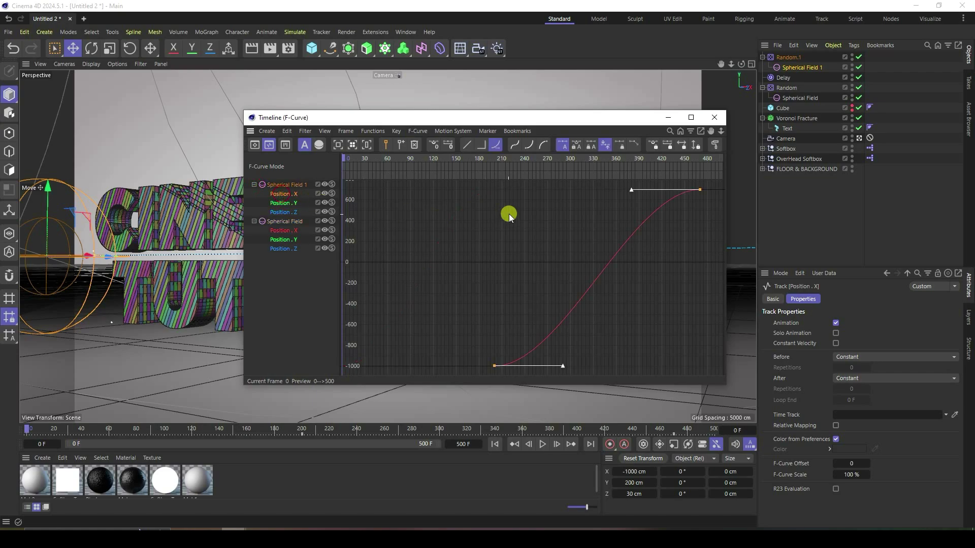
# Compare both fields' position curves, close the editor and select Voronoi Fracture
pyautogui.click(293, 222)
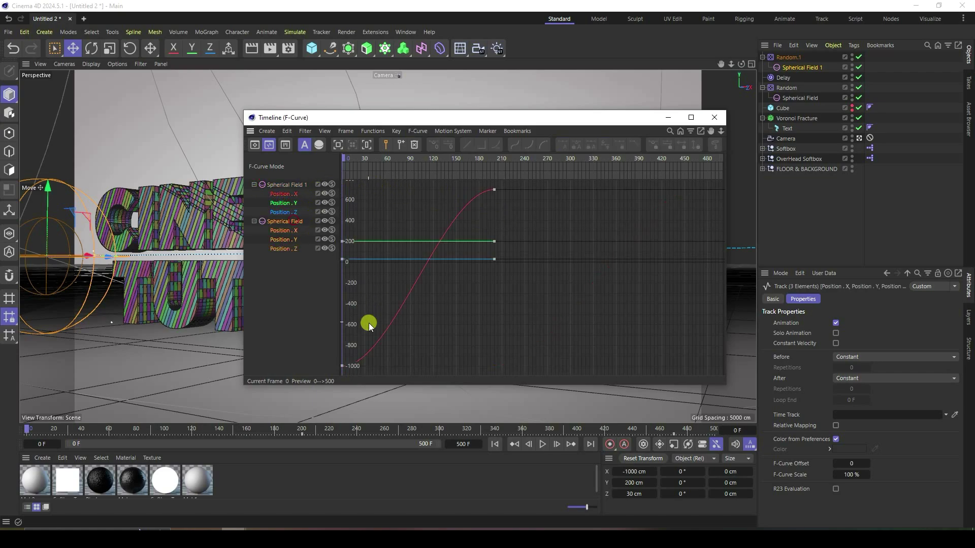
pyautogui.click(289, 184)
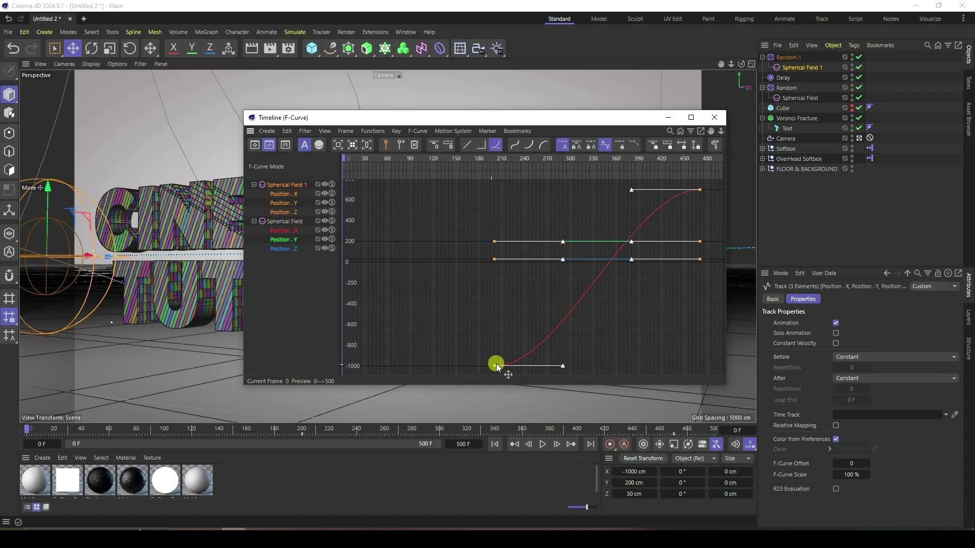
pyautogui.click(287, 219)
pyautogui.click(291, 186)
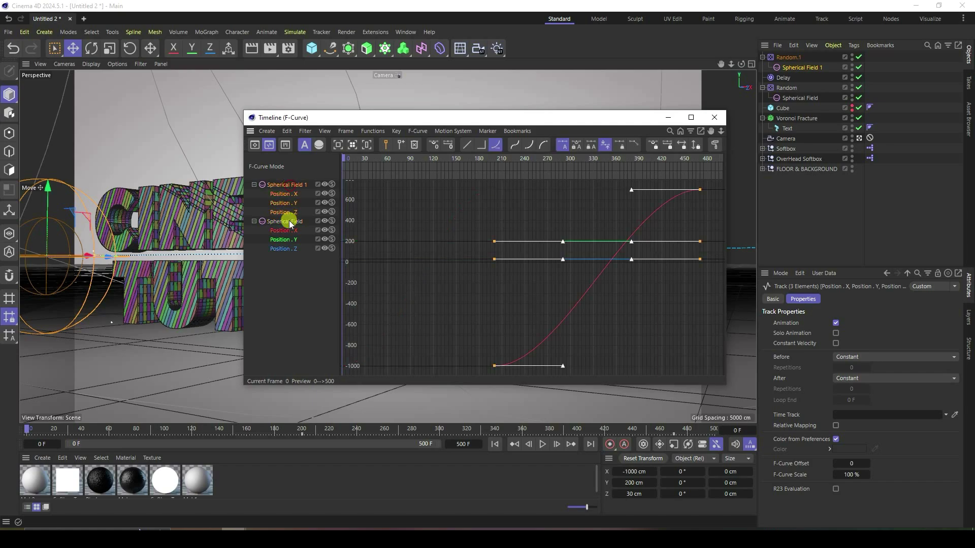
pyautogui.click(286, 220)
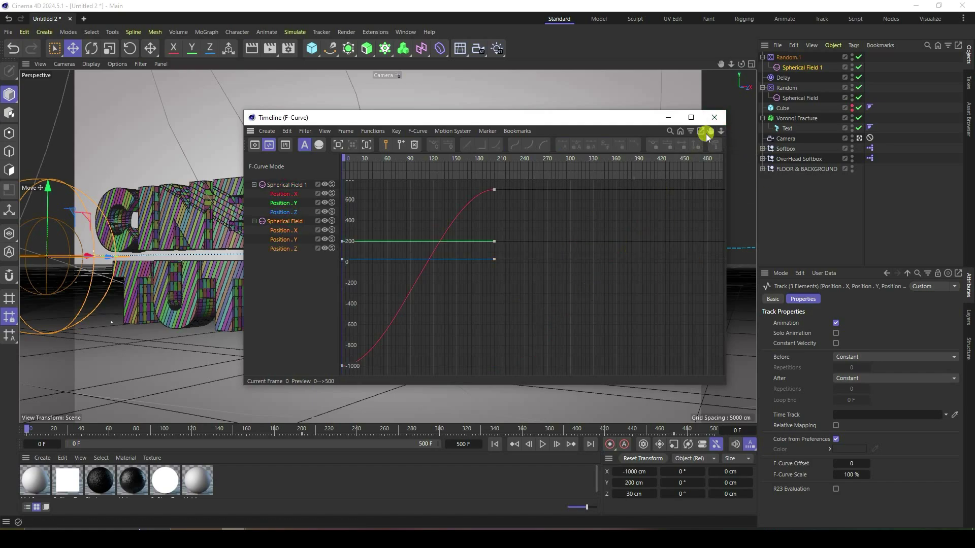
pyautogui.click(712, 118)
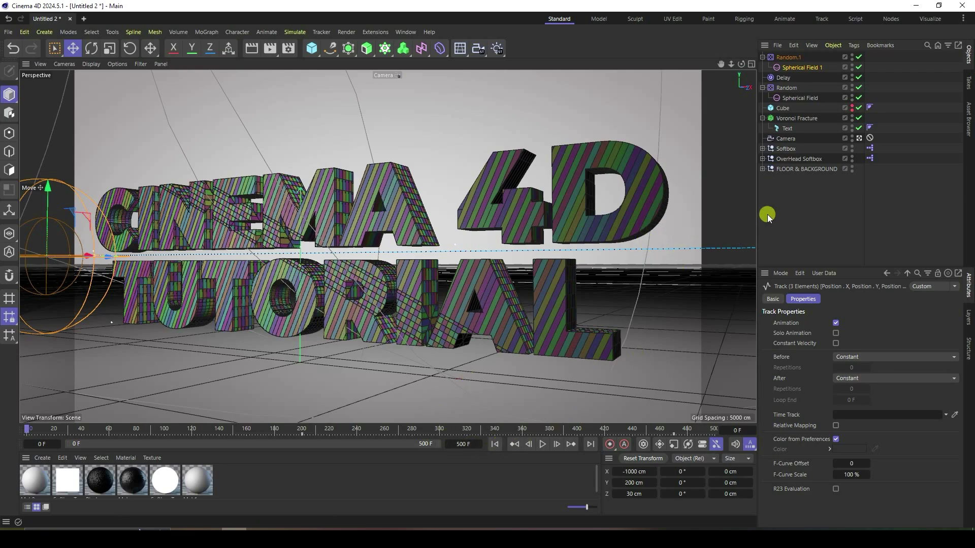
pyautogui.click(793, 118)
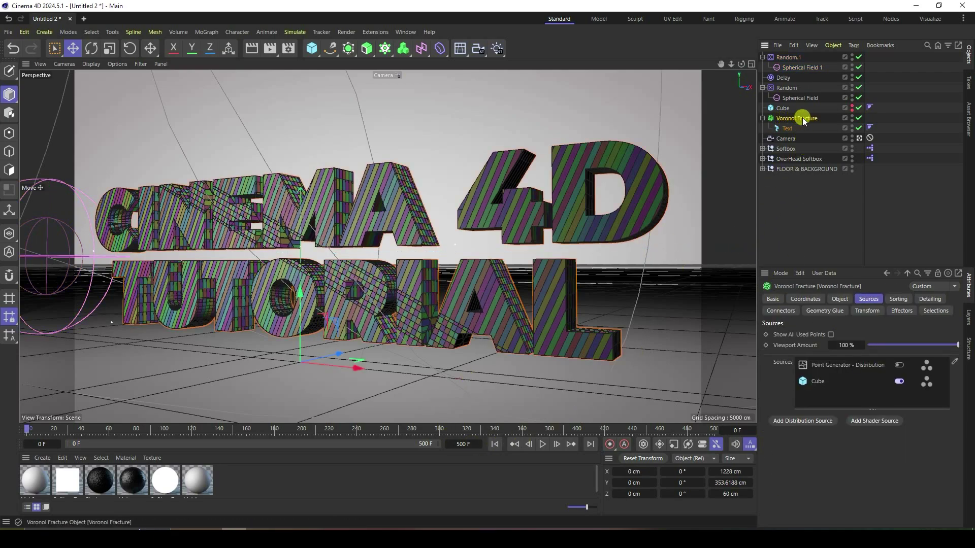
# Add a Rigid Body simulation tag to Voronoi Fracture
pyautogui.rightClick(800, 118)
pyautogui.moveTo(832, 201)
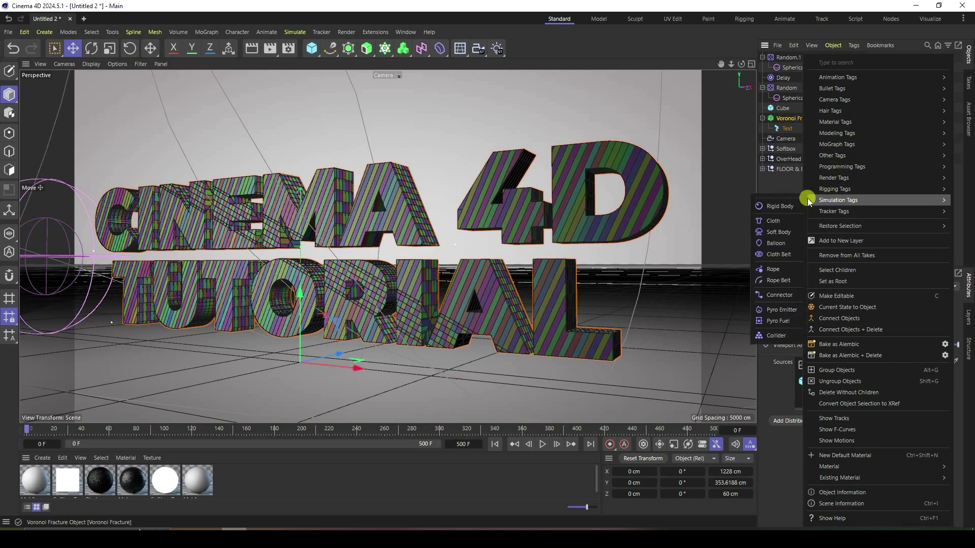
pyautogui.click(781, 206)
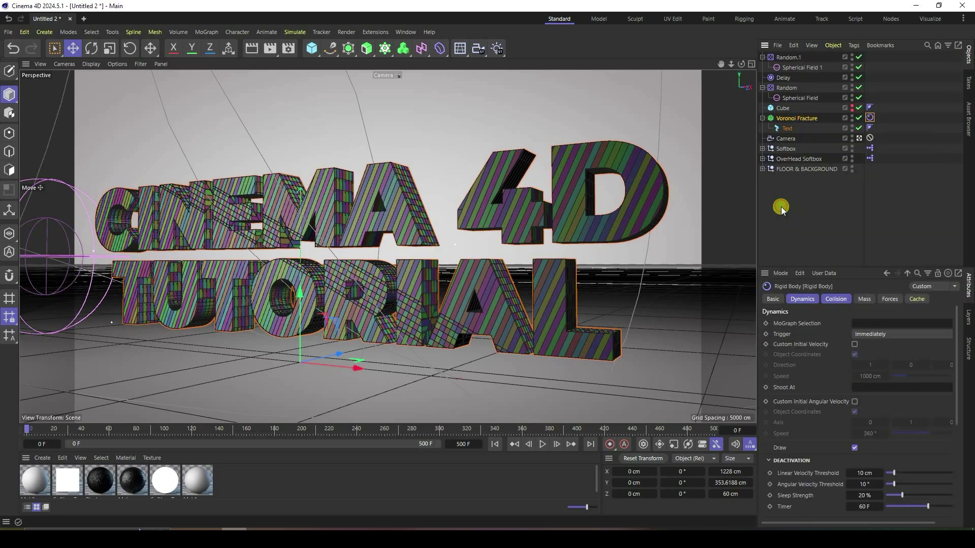
pyautogui.click(770, 298)
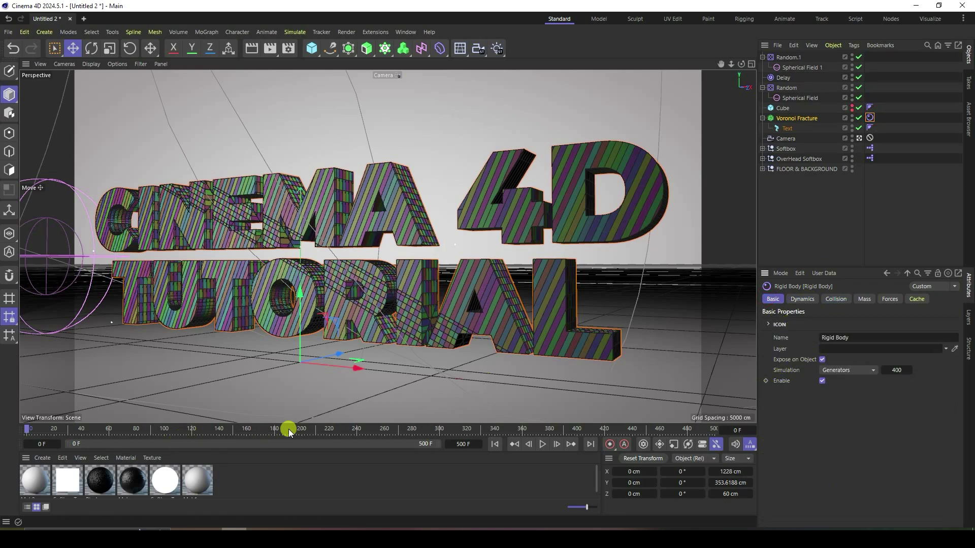
# Keyframe the rigid body's Enable off at frame 194 and on at frame 195
pyautogui.moveTo(289, 429); pyautogui.dragTo(294, 430)
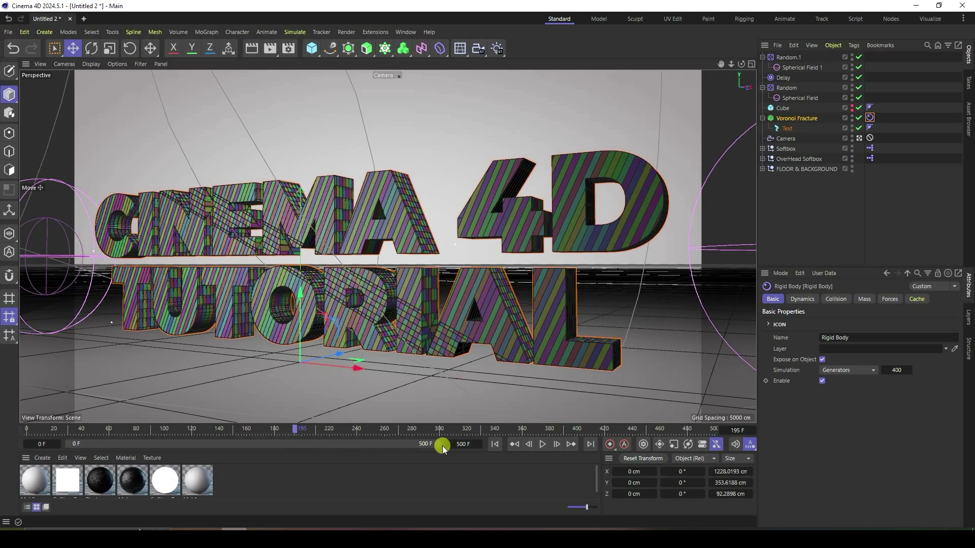
pyautogui.moveTo(439, 445); pyautogui.dragTo(207, 444)
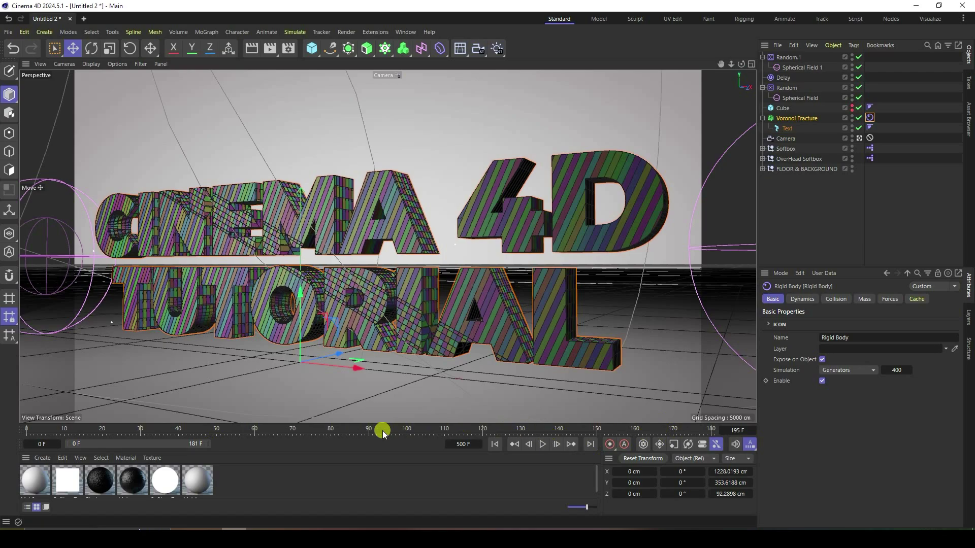
pyautogui.moveTo(141, 443); pyautogui.dragTo(223, 458)
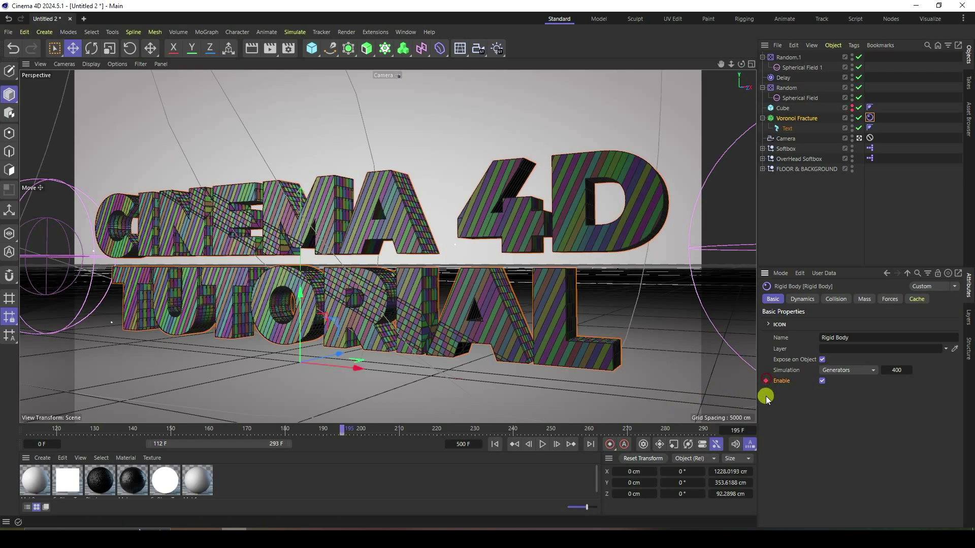
pyautogui.moveTo(342, 430); pyautogui.dragTo(339, 430)
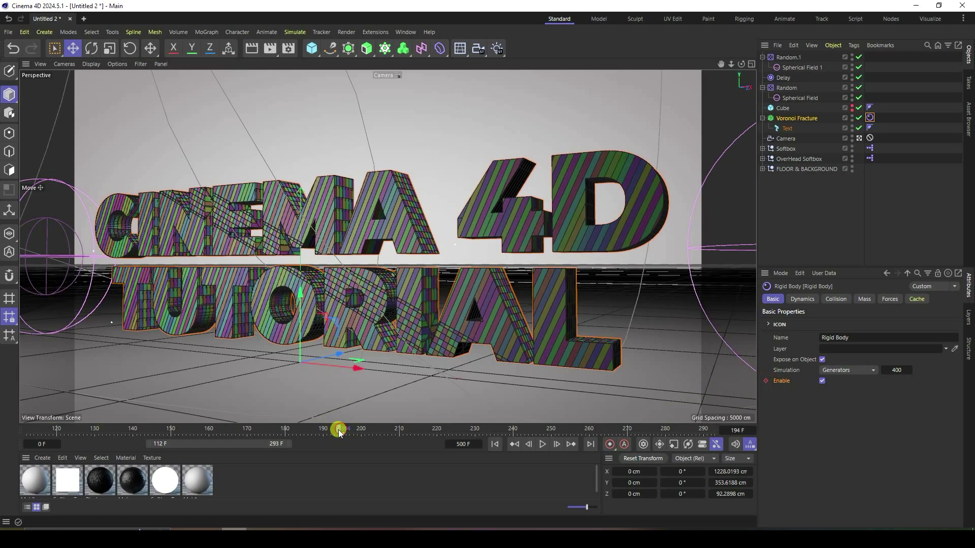
pyautogui.click(822, 381)
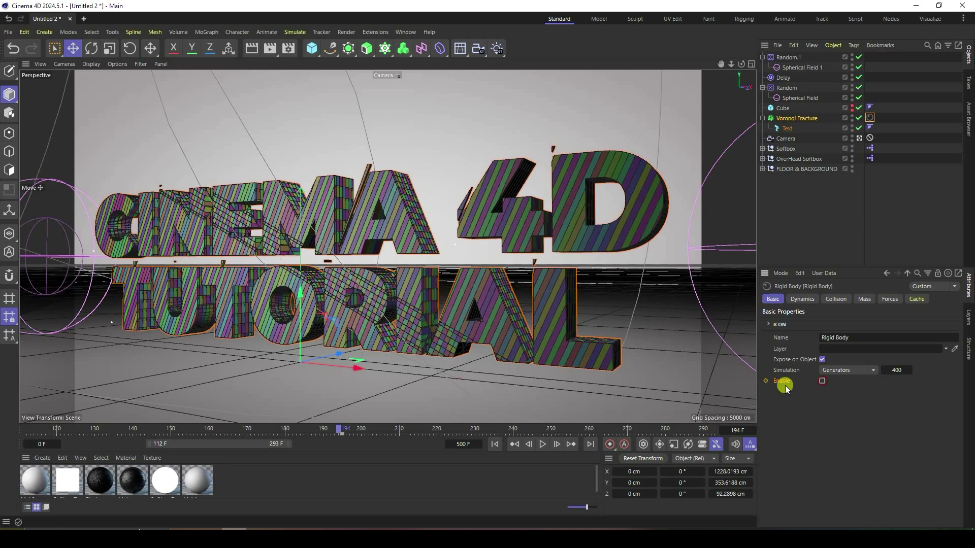
pyautogui.click(766, 381)
pyautogui.click(824, 382)
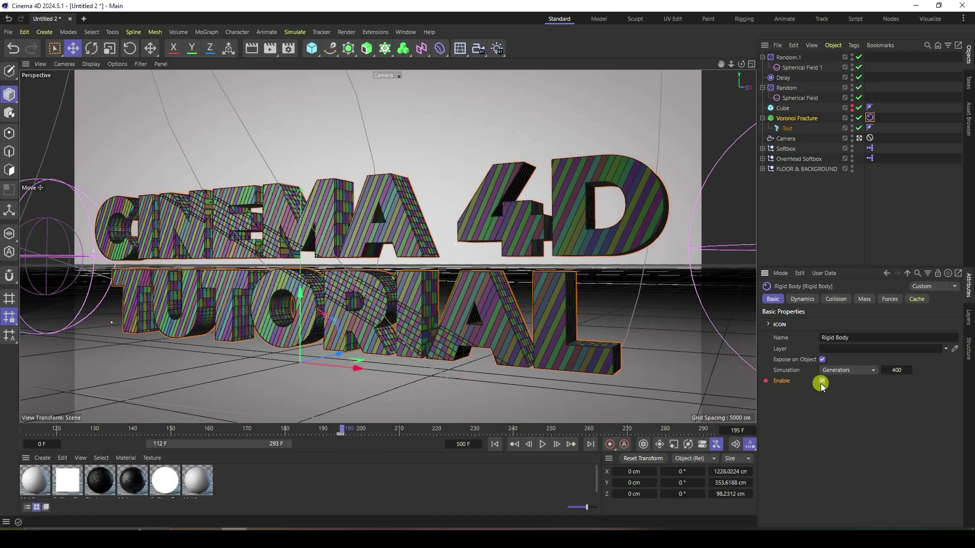
# Return to frame 0 and restore the full 0–500 preview range
pyautogui.click(495, 443)
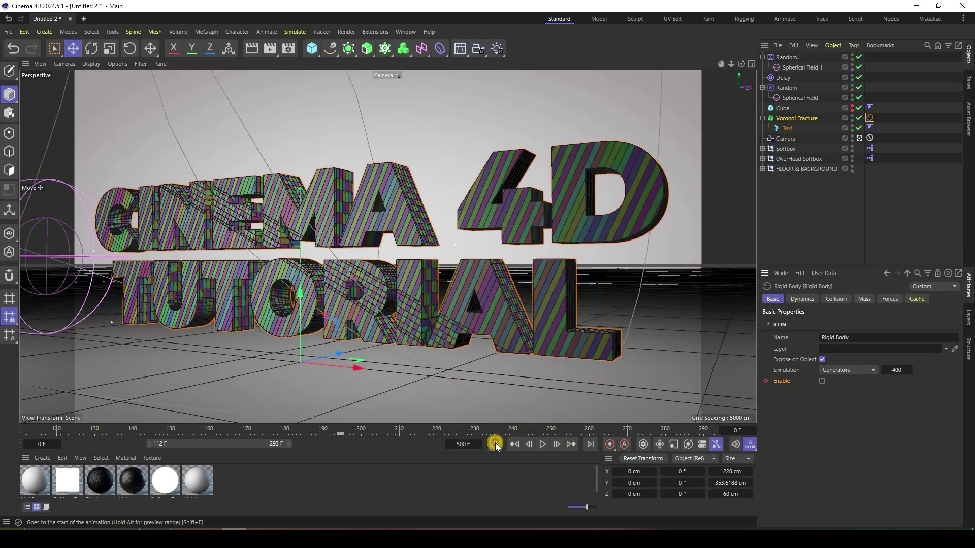
pyautogui.moveTo(155, 443); pyautogui.dragTo(18, 443)
pyautogui.moveTo(287, 444); pyautogui.dragTo(665, 443)
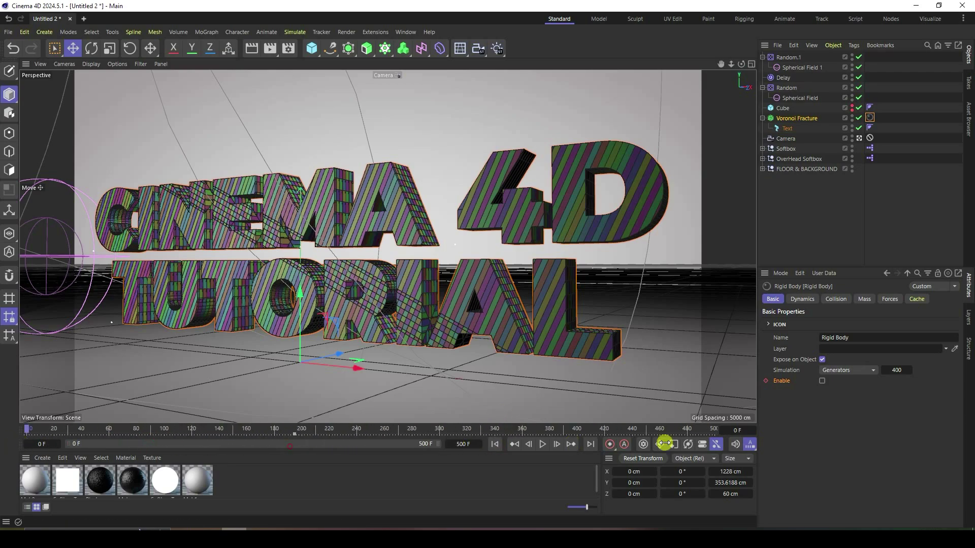
# Add a Collider tag to the Plane inside FLOOR & BACKGROUND
pyautogui.click(499, 387)
pyautogui.click(762, 169)
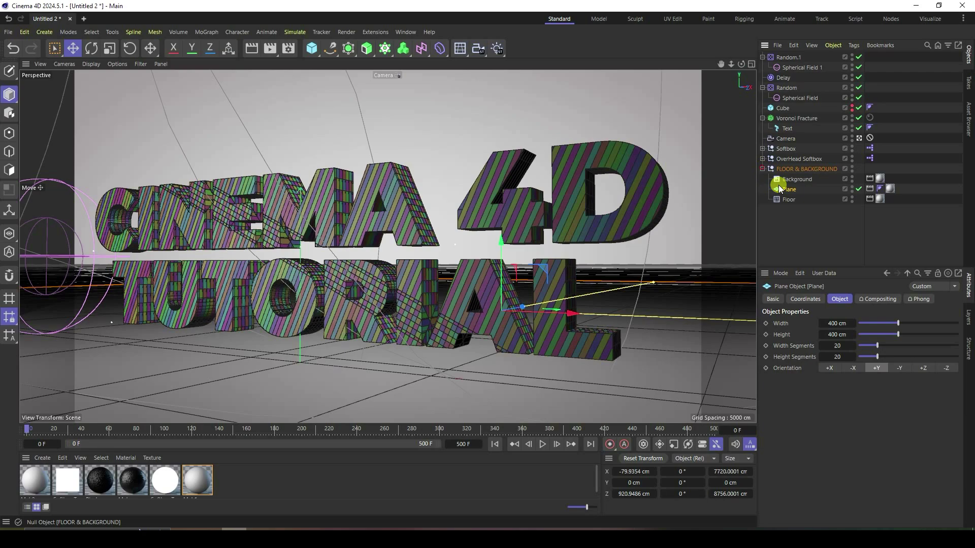
pyautogui.rightClick(789, 193)
pyautogui.moveTo(812, 198)
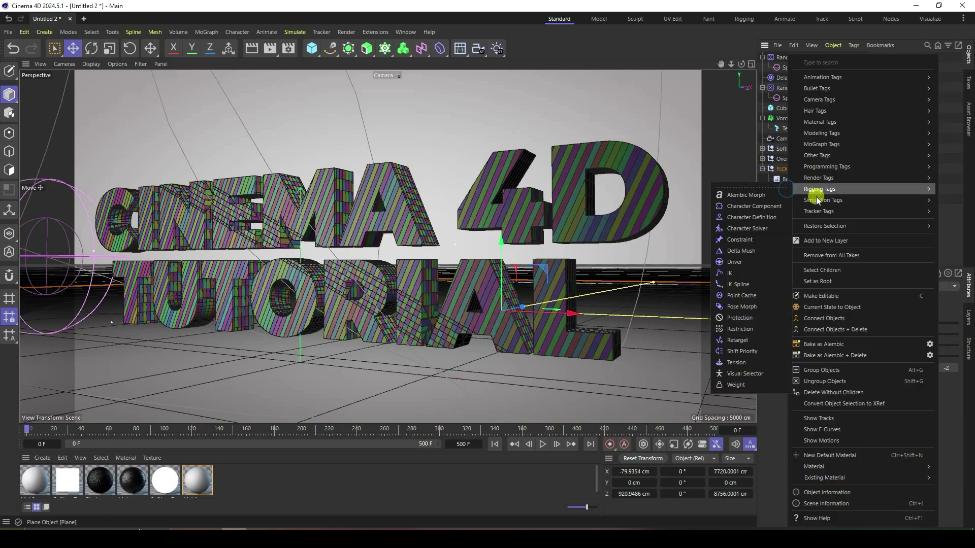
pyautogui.click(760, 336)
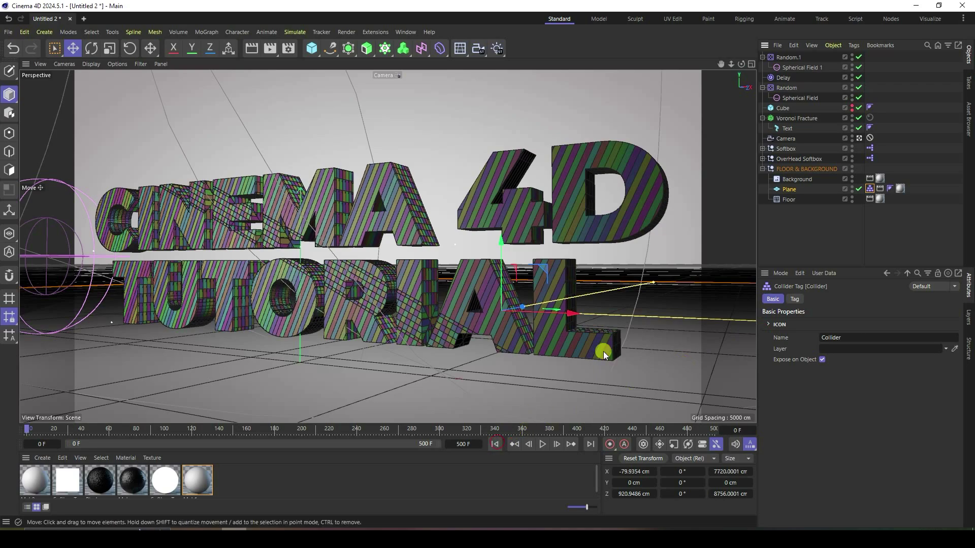
# Bake a partial test cache of the fracture's rigid body, clear it, and rewind to frame 0
pyautogui.click(869, 117)
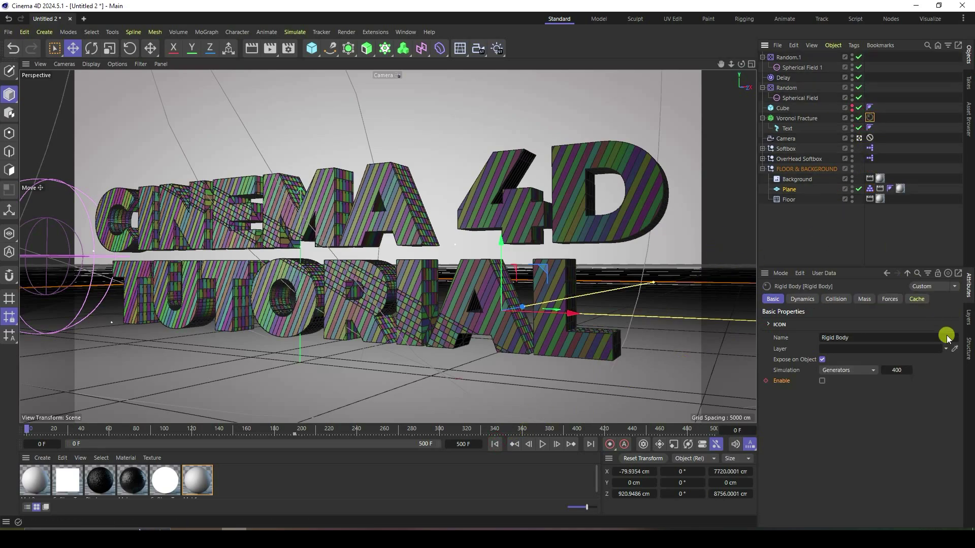
pyautogui.click(919, 300)
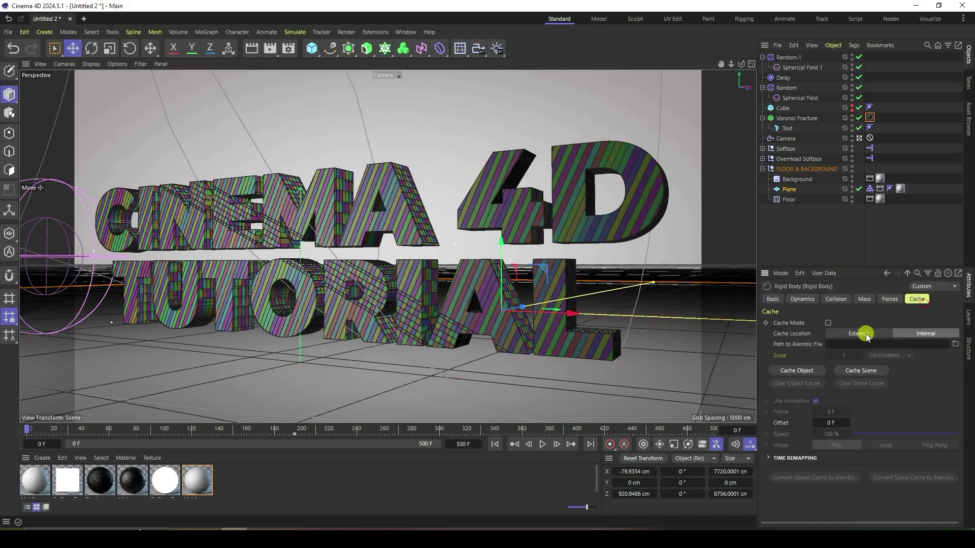
pyautogui.click(792, 372)
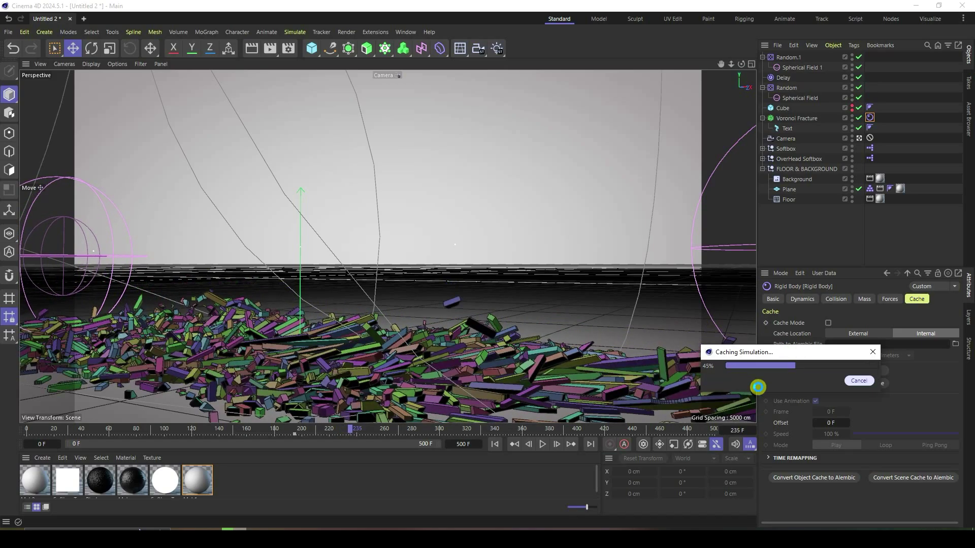
pyautogui.click(846, 380)
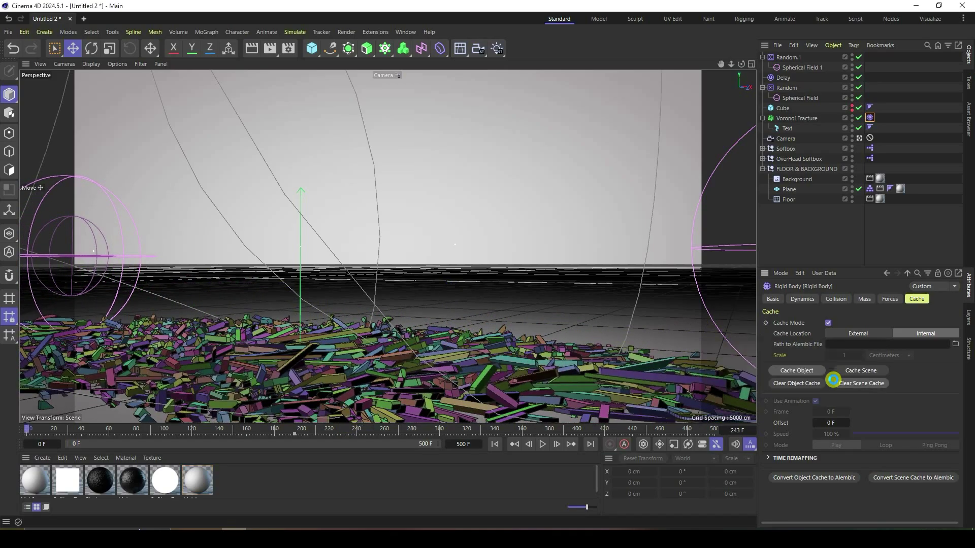
pyautogui.click(800, 384)
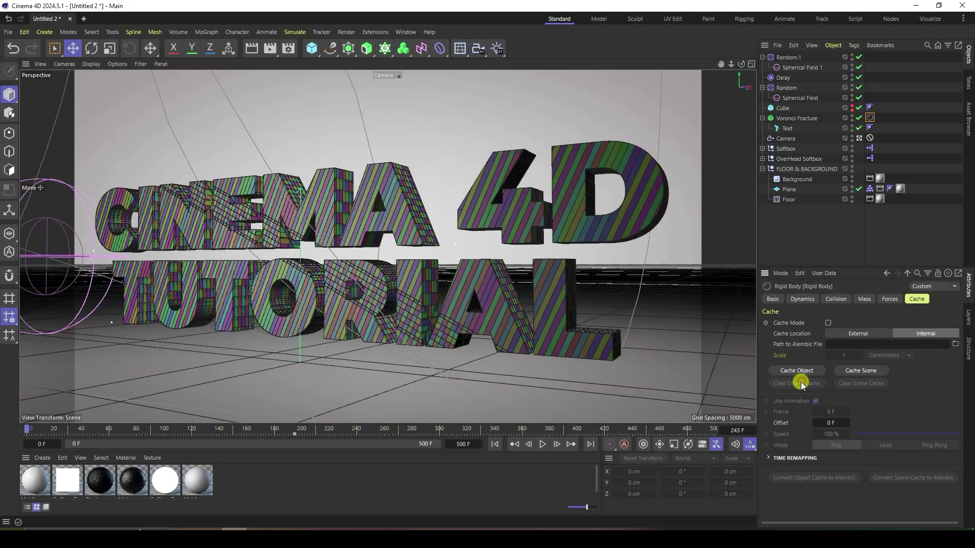
pyautogui.click(493, 443)
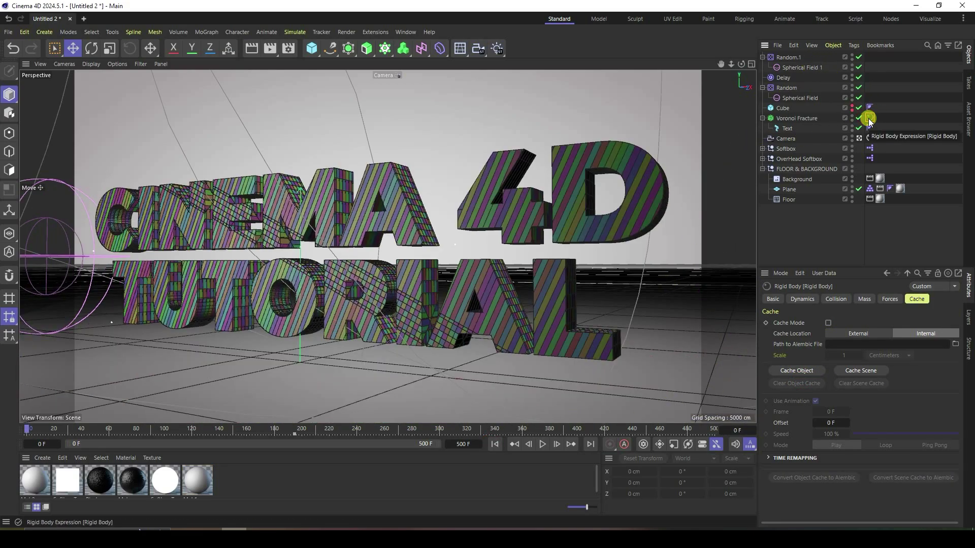
# Set the rigid body's Dynamics Trigger to At Velocity Peak
pyautogui.click(803, 300)
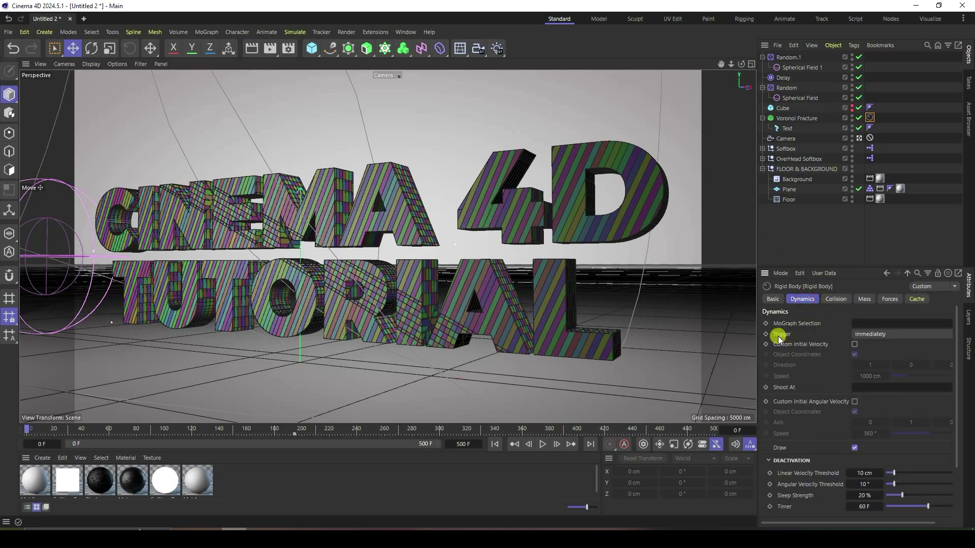
pyautogui.click(896, 335)
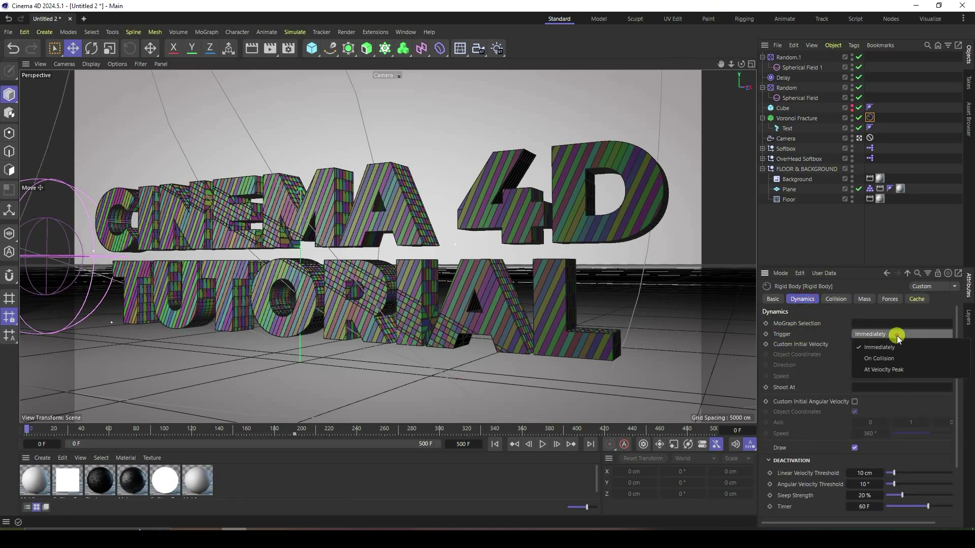
pyautogui.click(890, 369)
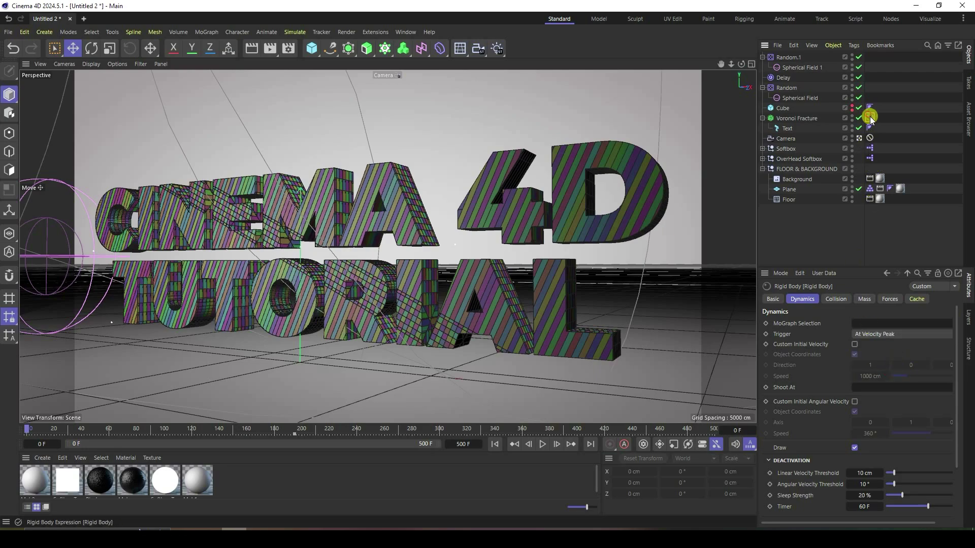
# Bake a preview cache with the new trigger, then clear it and rewind
pyautogui.click(916, 299)
pyautogui.click(802, 370)
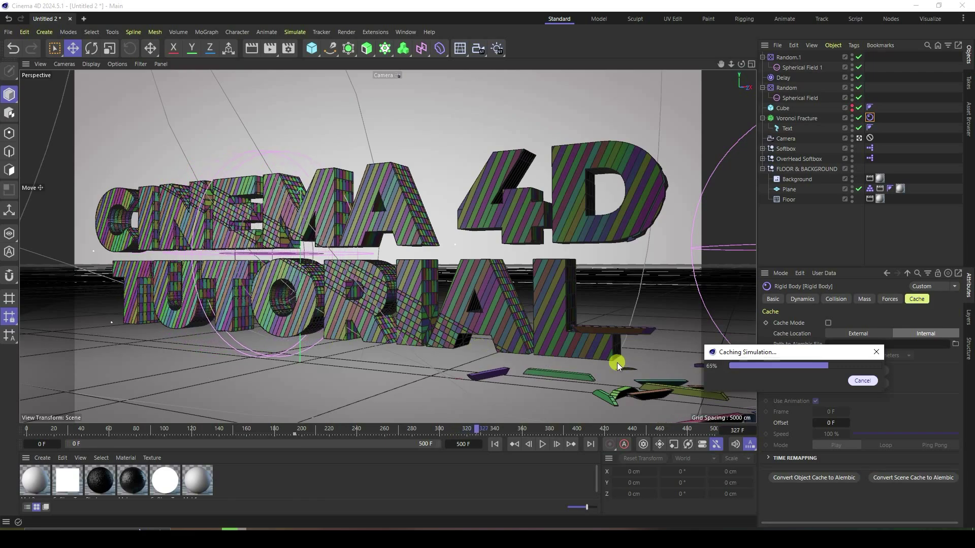
pyautogui.click(494, 445)
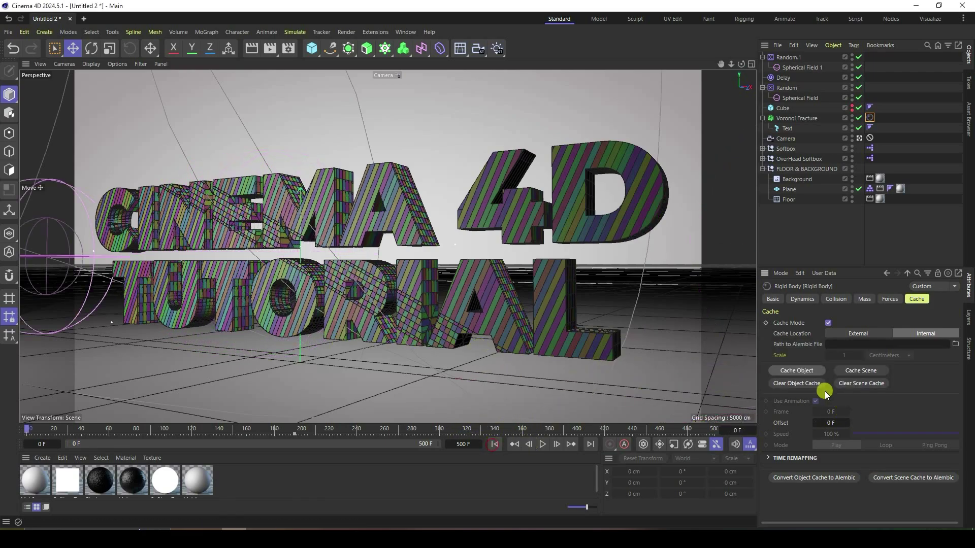
pyautogui.click(797, 384)
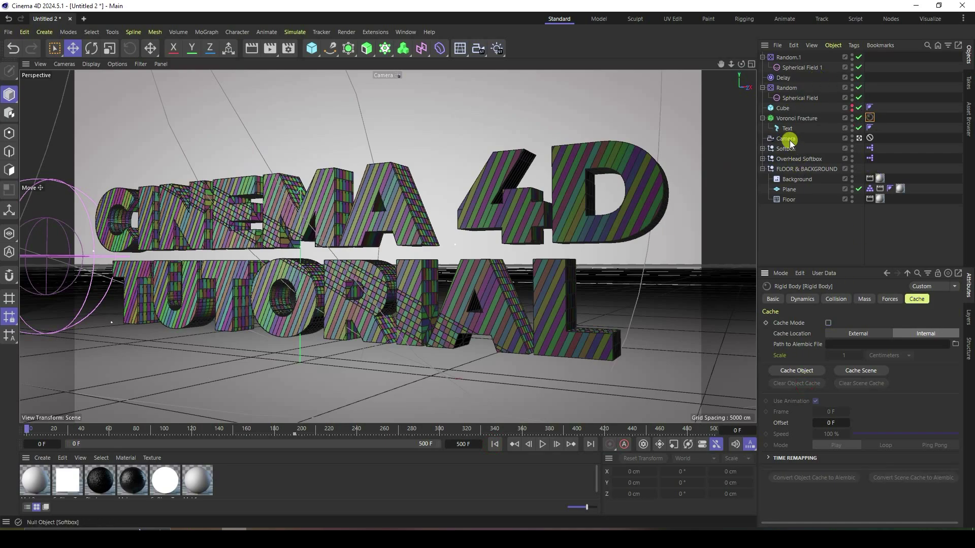
# Drag Random.1 into Voronoi Fracture's Effectors list alongside Random and Delay
pyautogui.click(797, 118)
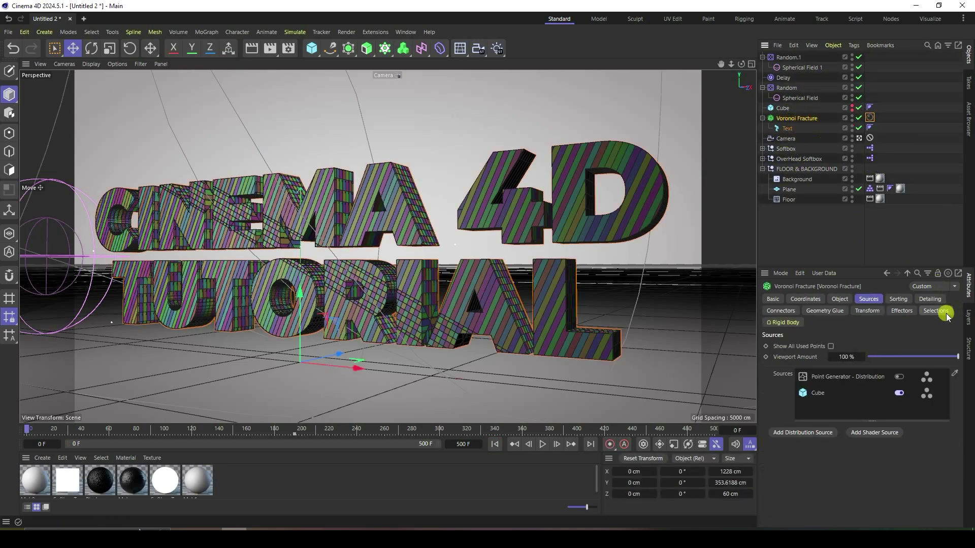
pyautogui.click(900, 310)
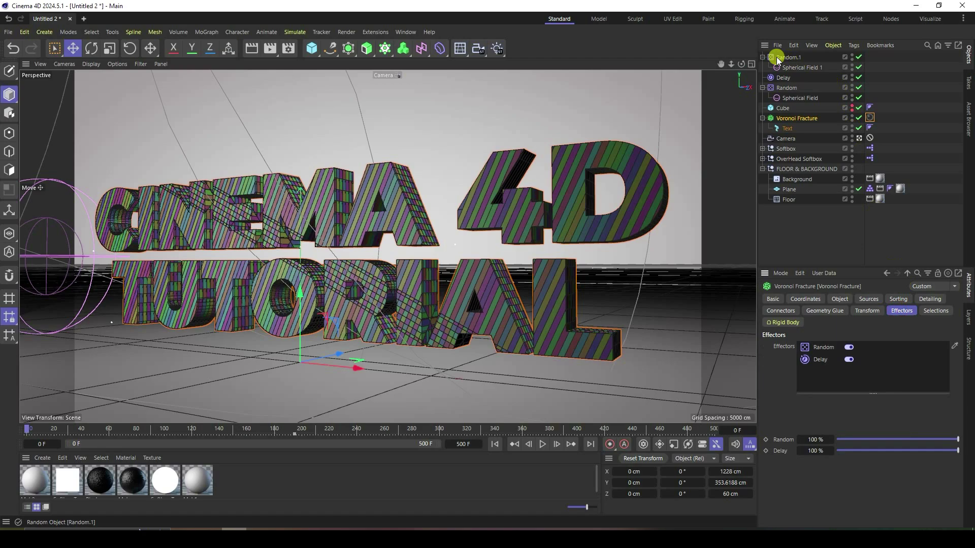
pyautogui.moveTo(778, 57); pyautogui.dragTo(823, 344)
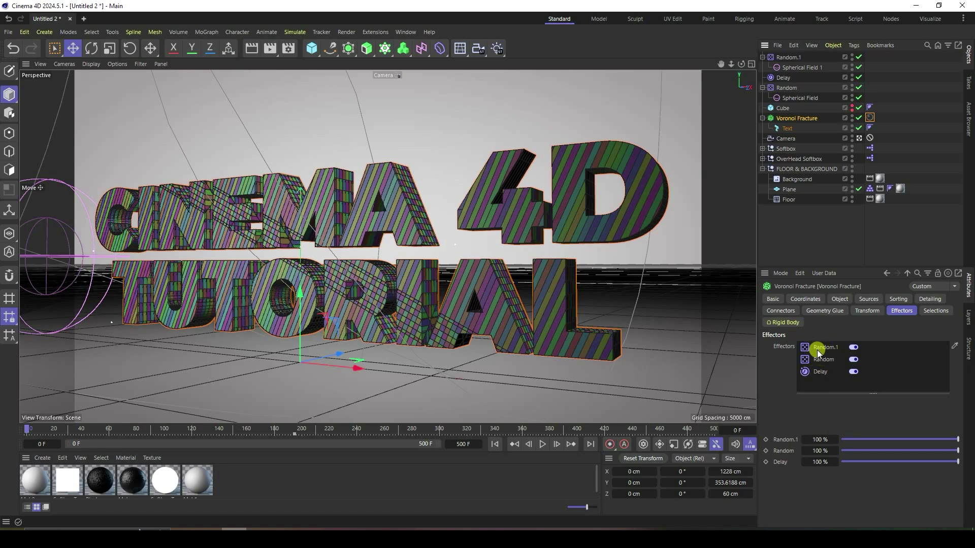
pyautogui.click(797, 98)
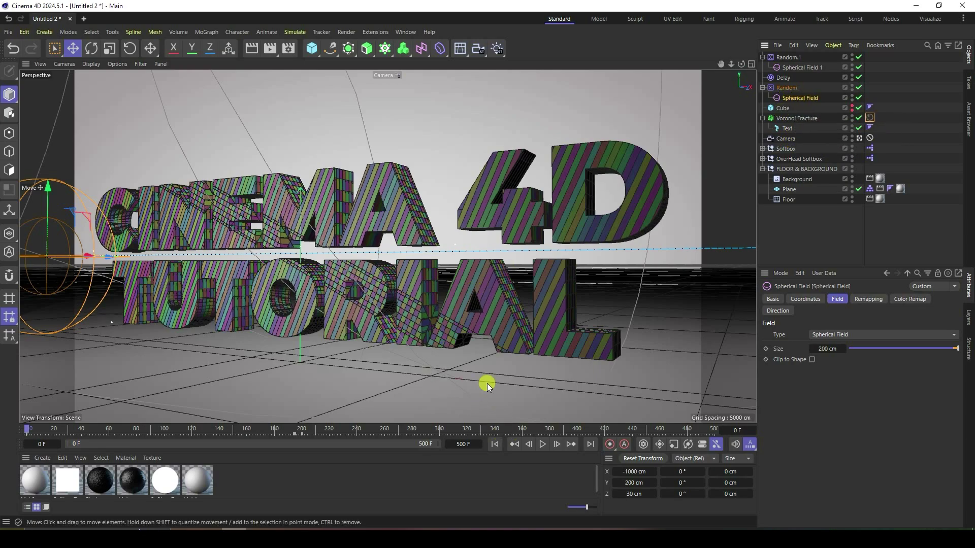
# Go to frame 200 and enlarge the Top viewport
pyautogui.click(571, 444)
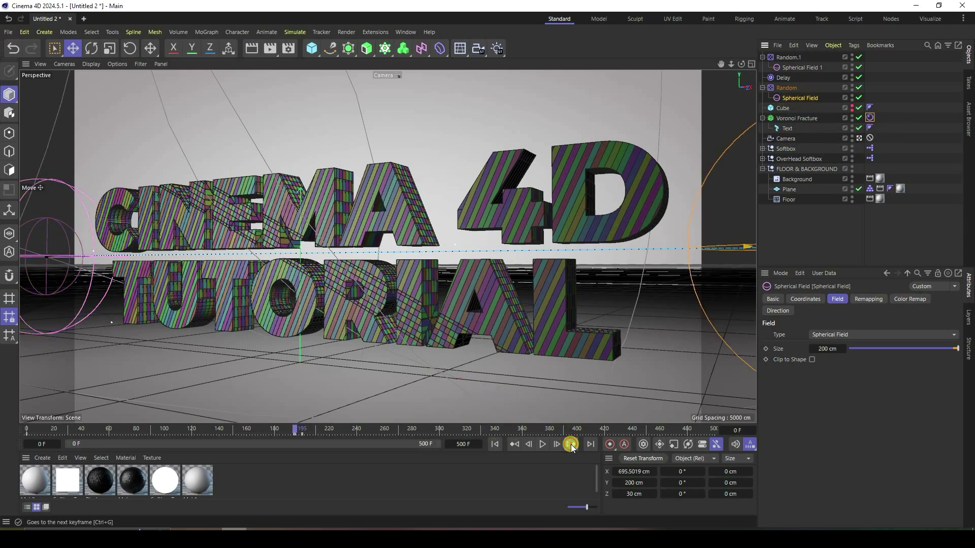
pyautogui.click(302, 440)
pyautogui.moveTo(299, 430); pyautogui.dragTo(302, 435)
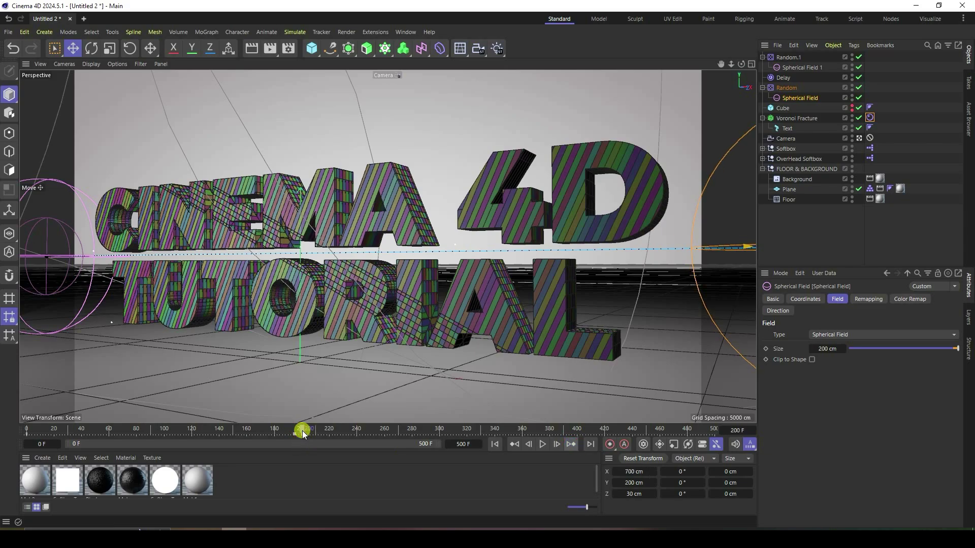
pyautogui.middleClick(445, 292)
pyautogui.middleClick(530, 164)
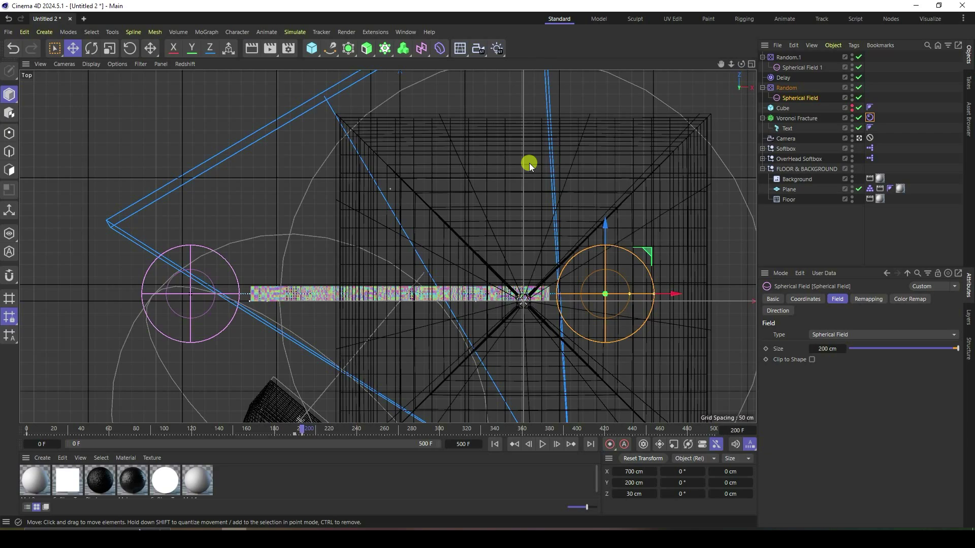
pyautogui.scroll(3, 681, 315)
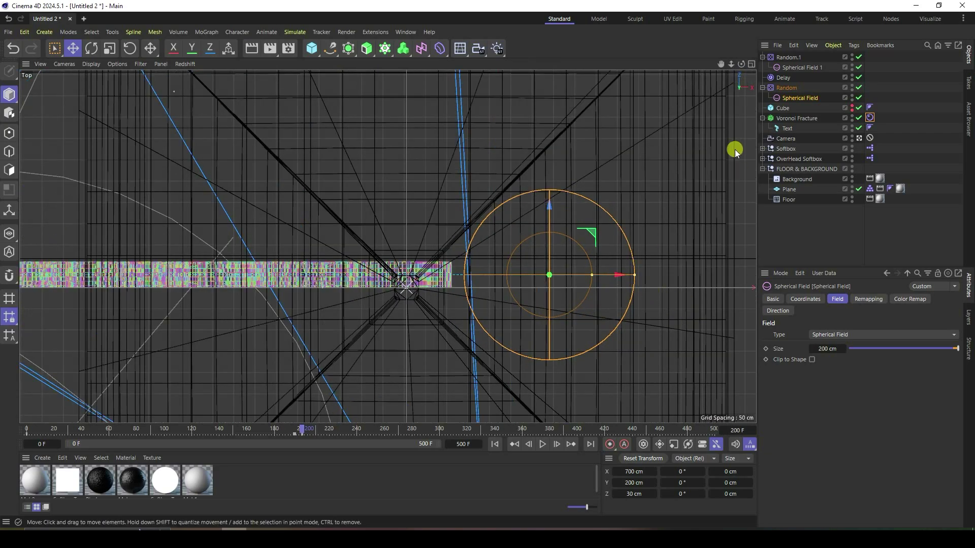
# Keyframe the Spherical Field's P.X at 800 cm, then return to frame 0 in perspective view
pyautogui.click(804, 299)
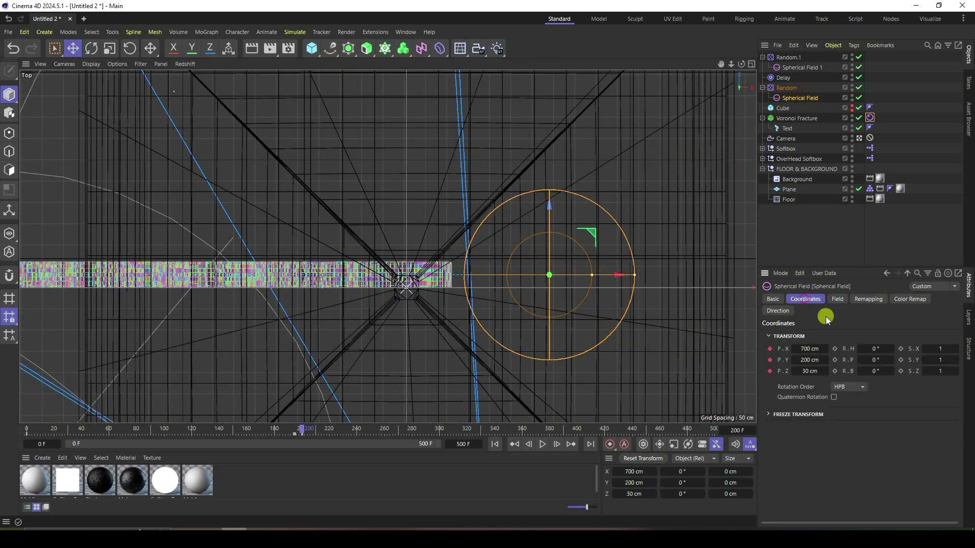
pyautogui.moveTo(806, 350); pyautogui.dragTo(806, 349)
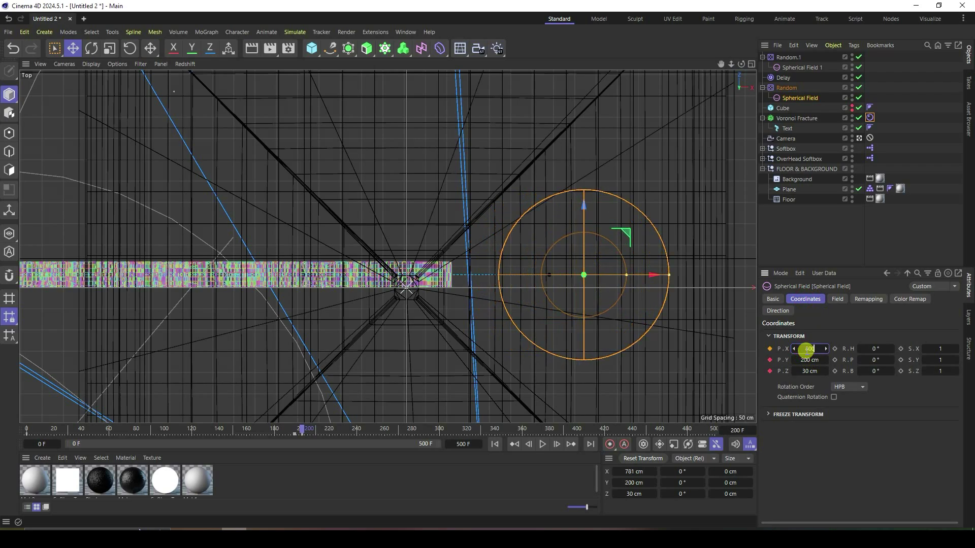
pyautogui.write('800')
pyautogui.press('Return')
pyautogui.click(770, 349)
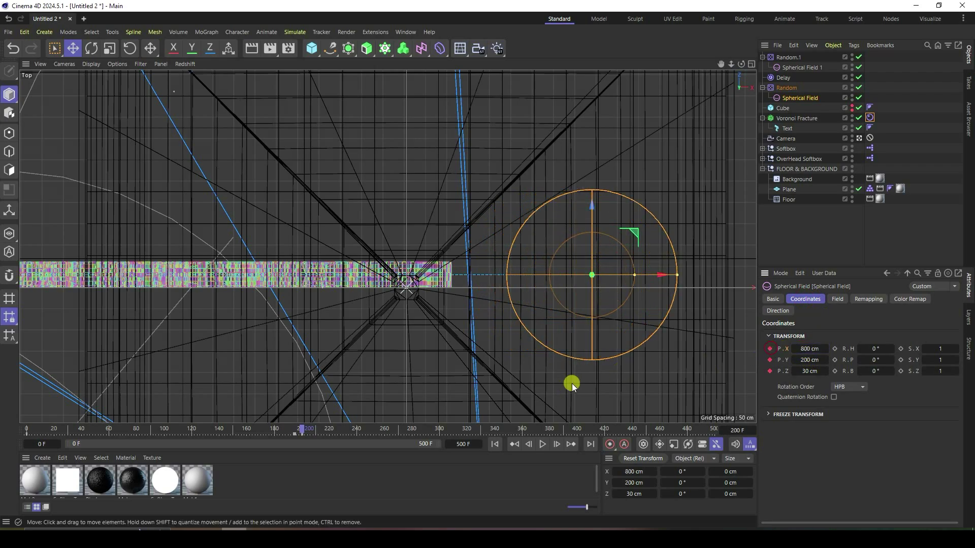
pyautogui.click(494, 444)
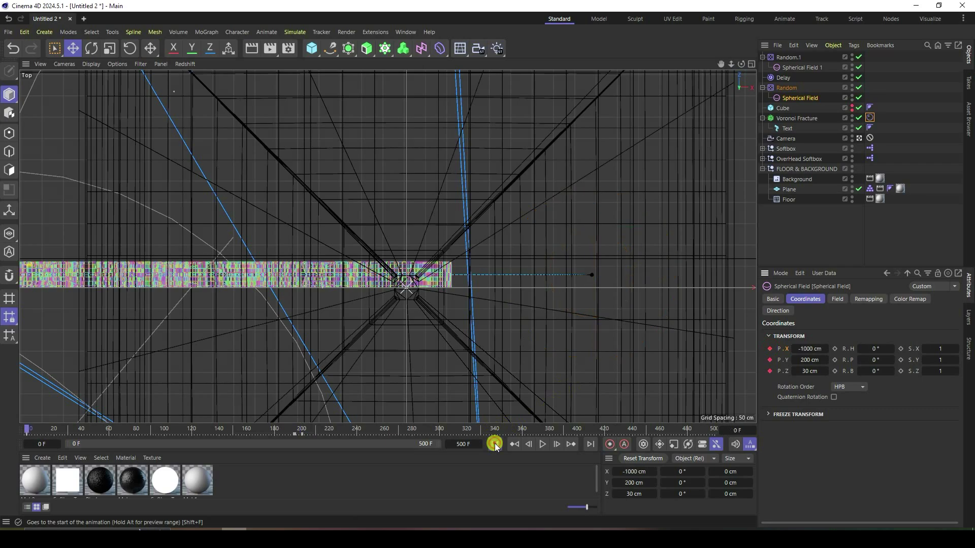
pyautogui.middleClick(483, 294)
pyautogui.middleClick(305, 215)
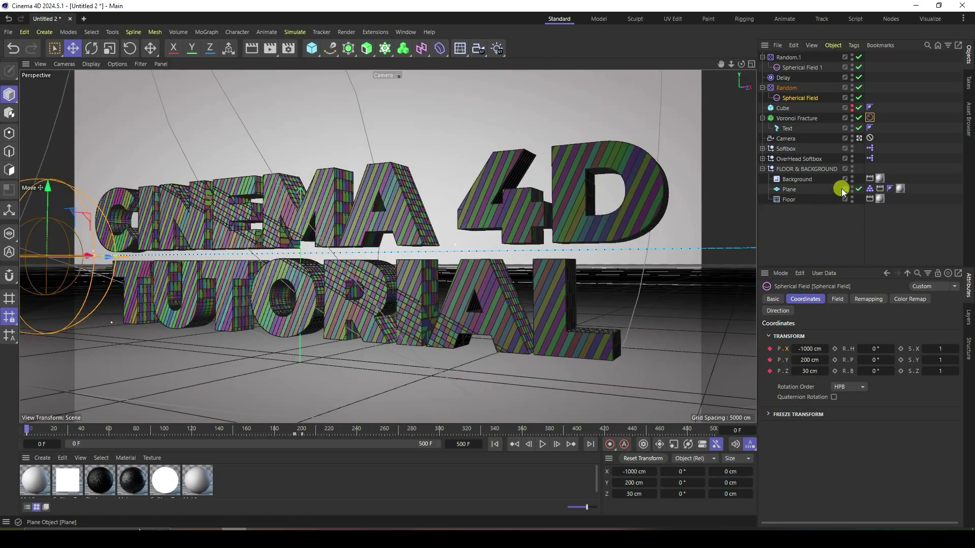
# Bake and clear the rigid body cache, then show Voronoi Fracture's Sources list
pyautogui.click(870, 117)
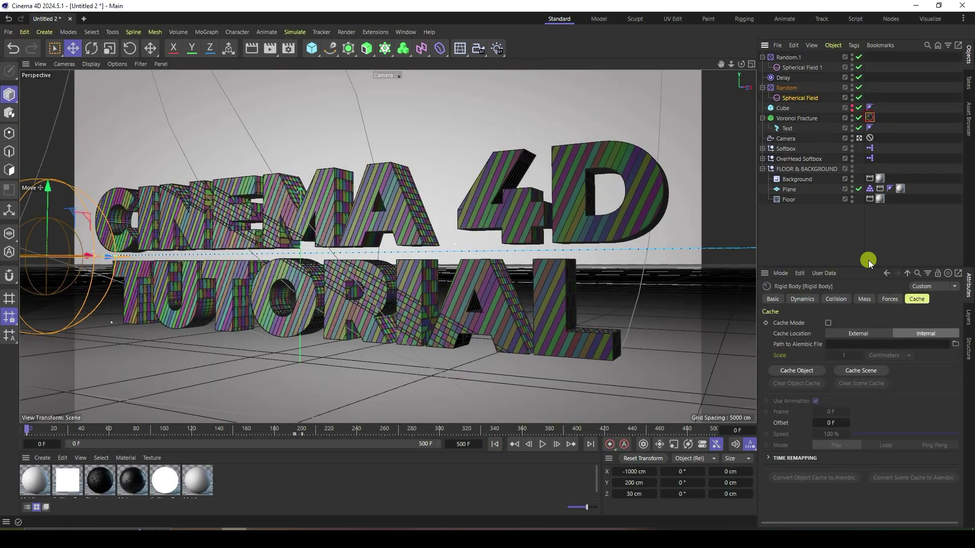
pyautogui.click(783, 370)
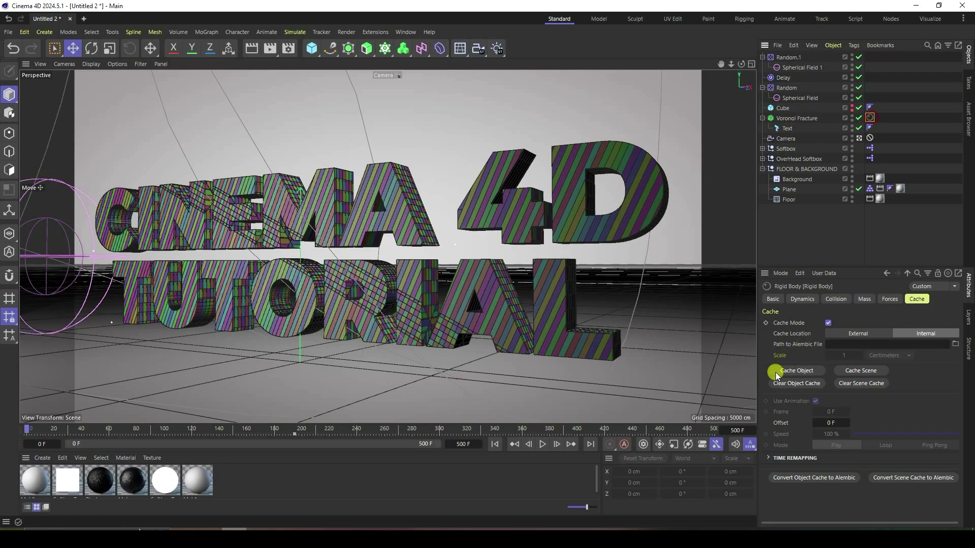
pyautogui.click(797, 384)
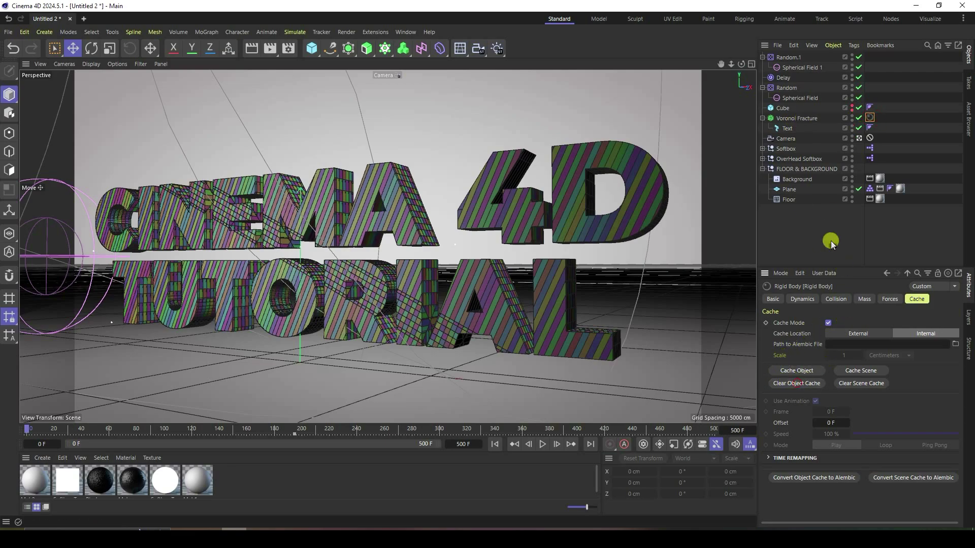
pyautogui.click(793, 119)
pyautogui.click(866, 299)
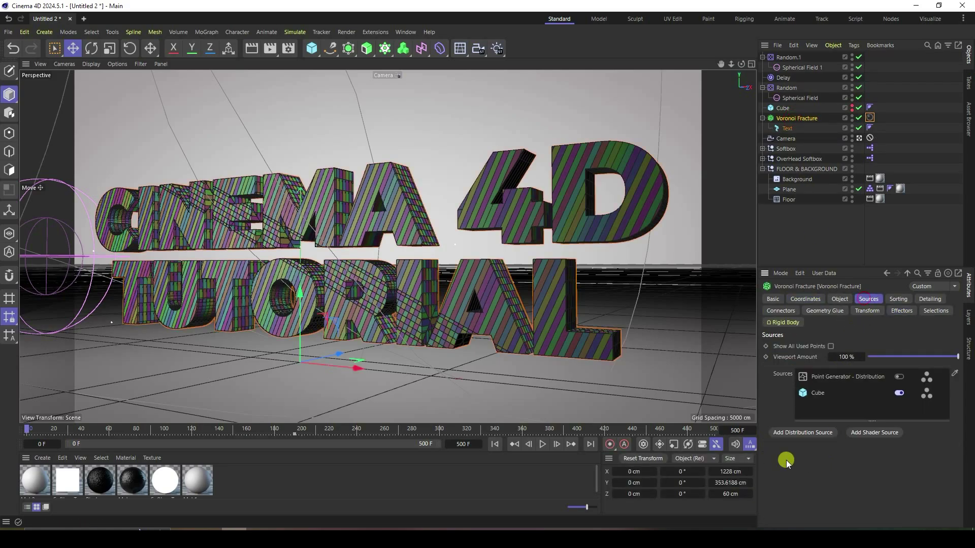
# Set the Distribution point generator's Seed to 12347 and enable High Quality
pyautogui.click(830, 376)
pyautogui.click(820, 393)
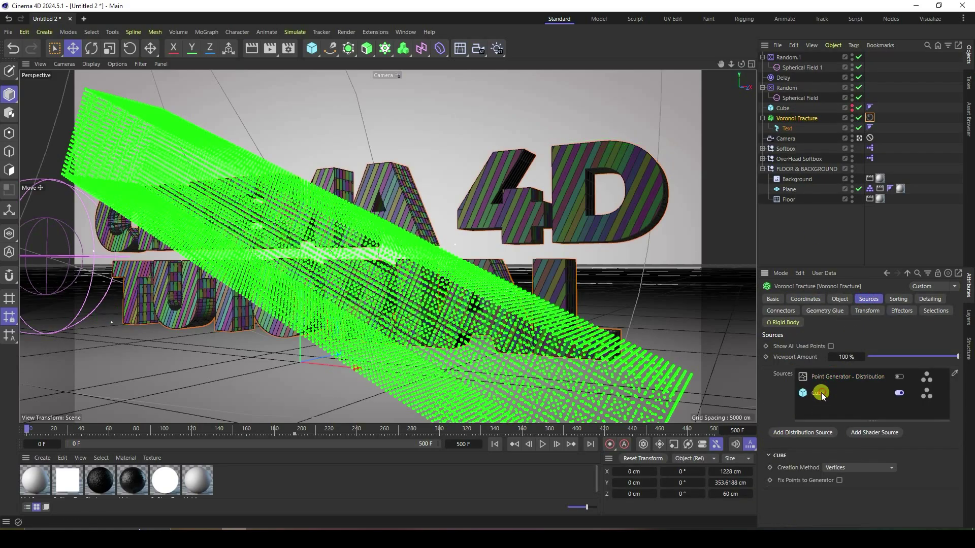
pyautogui.click(843, 376)
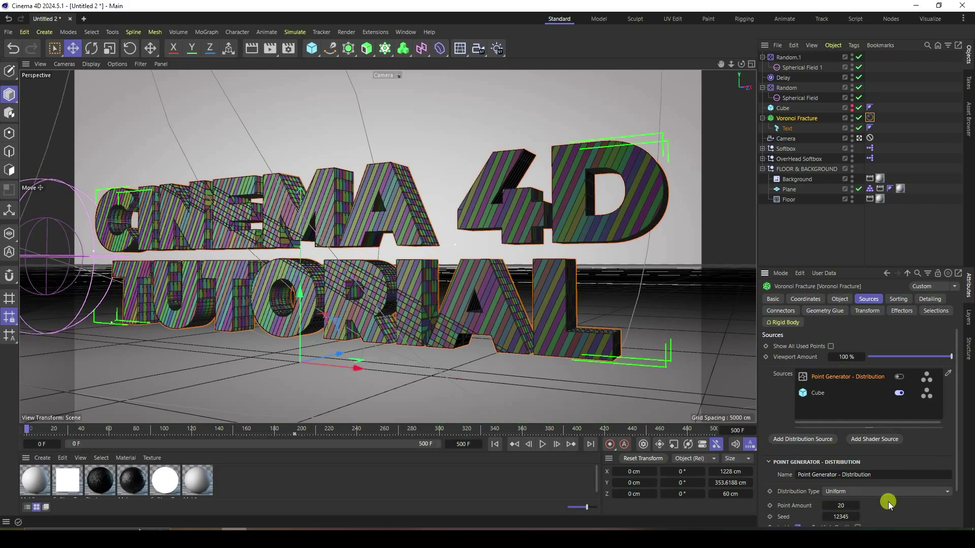
pyautogui.scroll(-2, 888, 502)
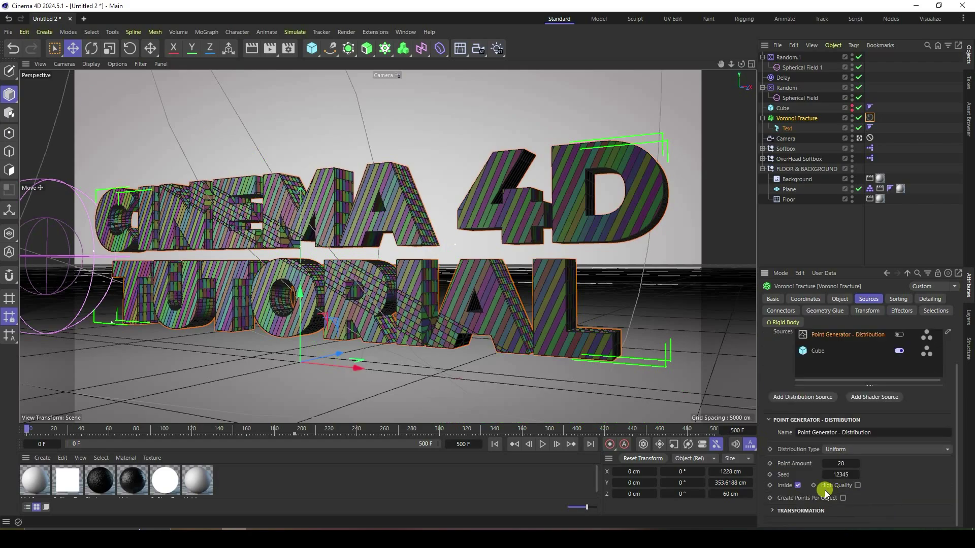
pyautogui.click(857, 475)
pyautogui.click(858, 485)
# Resize Spherical Field 1 to 220 cm and set its Remapping Inner Offset to 80%
pyautogui.click(801, 67)
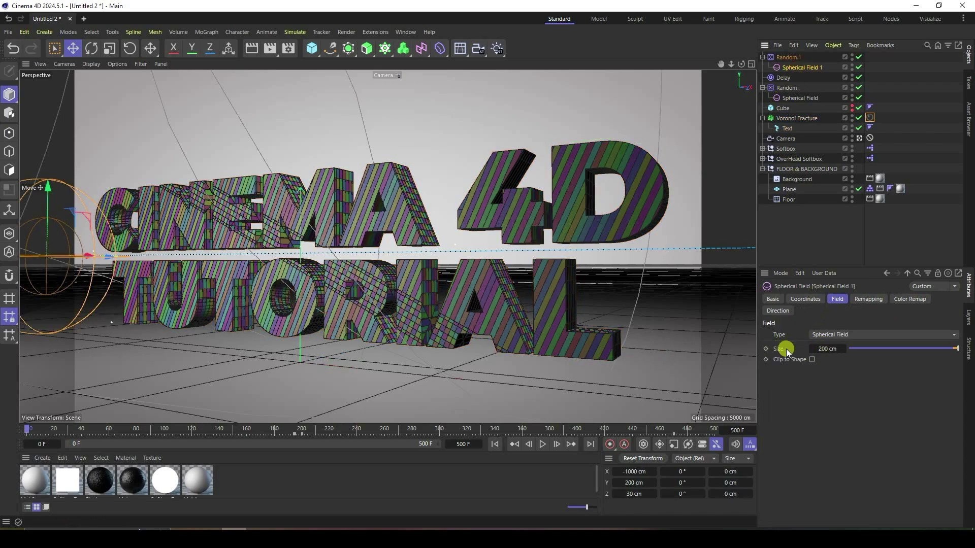
pyautogui.click(823, 349)
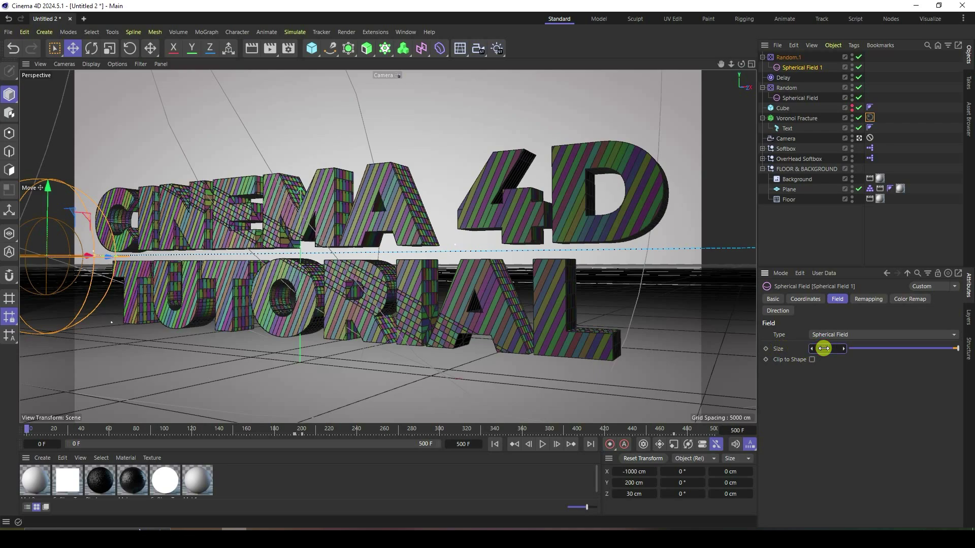
pyautogui.moveTo(824, 348); pyautogui.dragTo(836, 363)
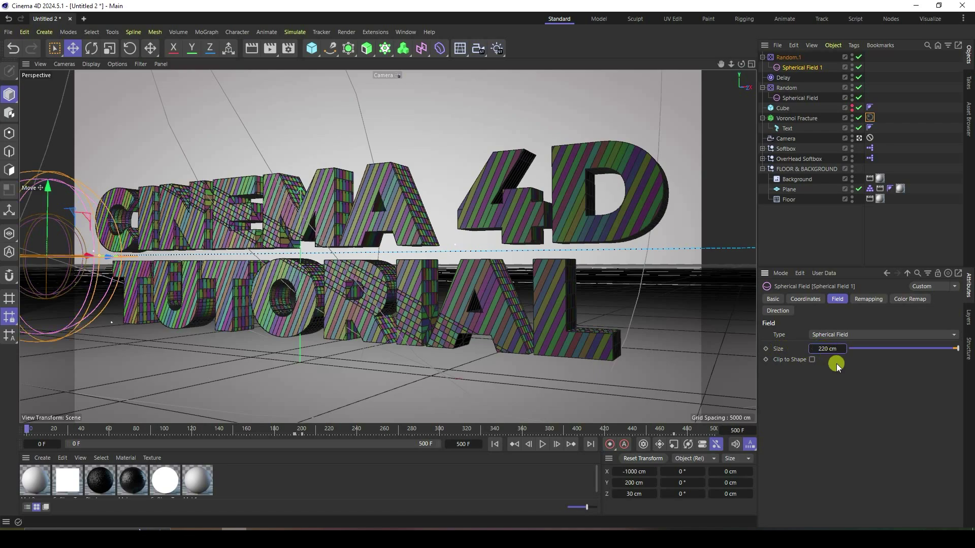
pyautogui.click(864, 301)
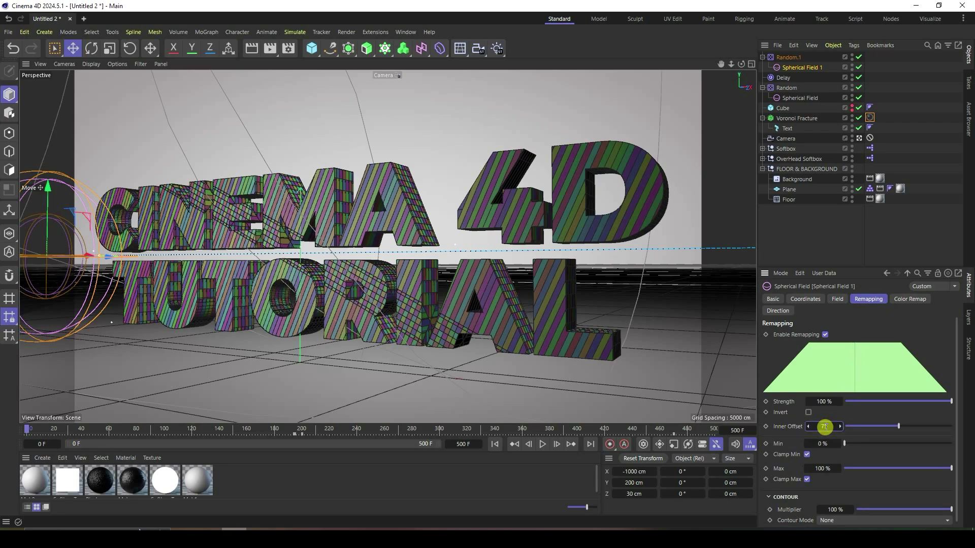
pyautogui.press('Return')
pyautogui.click(816, 426)
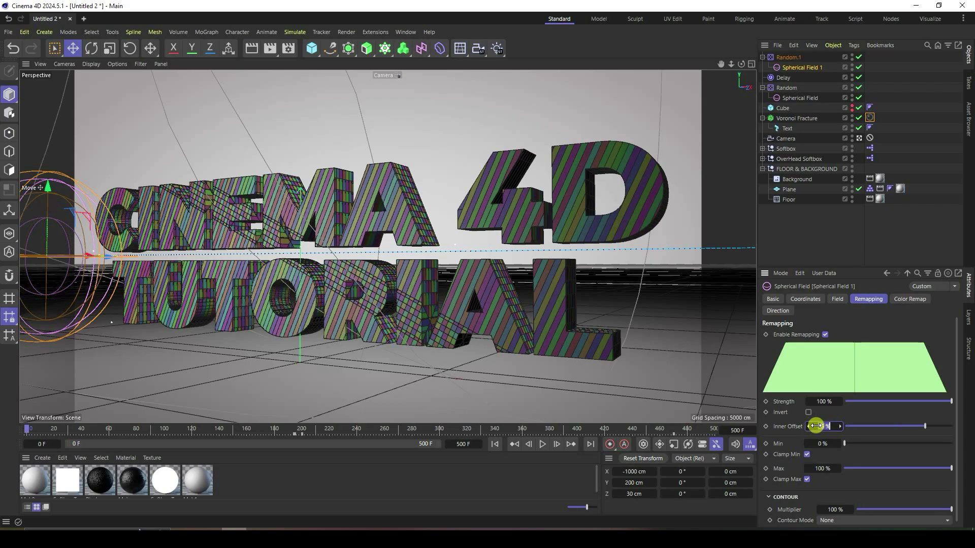
pyautogui.write('80')
pyautogui.press('Return')
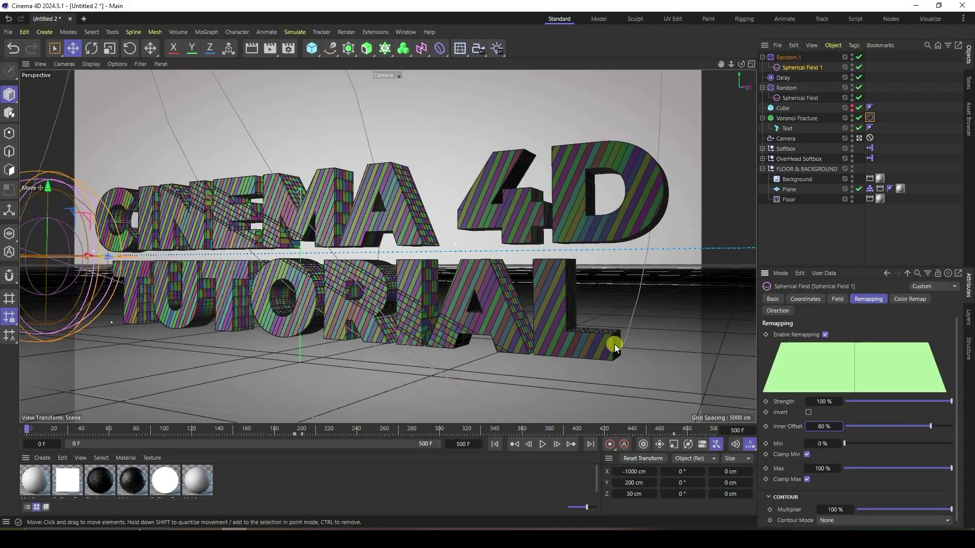
pyautogui.click(495, 443)
# Load MercyMat from the Cinema 4d studio lights & Materials folder via Load Materials
pyautogui.click(870, 116)
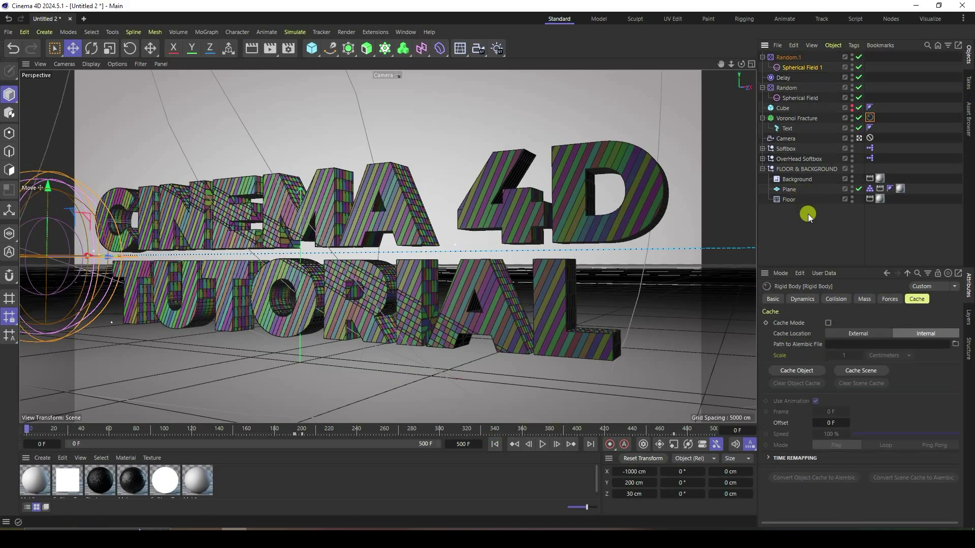
pyautogui.click(45, 459)
pyautogui.click(57, 419)
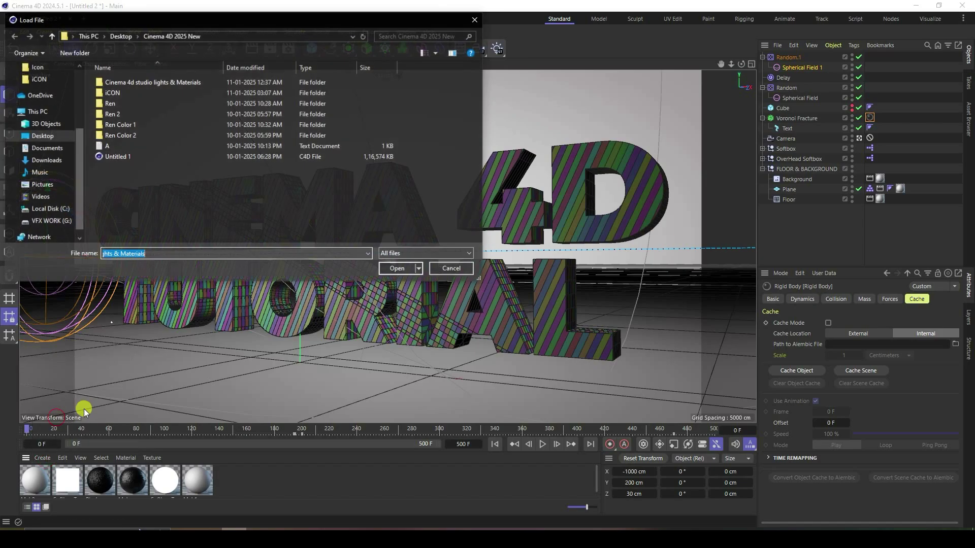
pyautogui.doubleClick(127, 82)
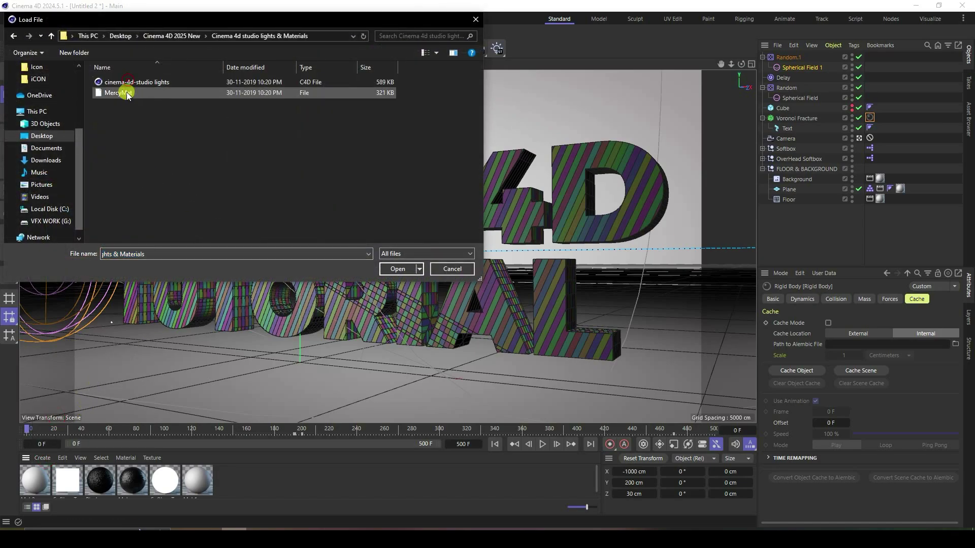
pyautogui.doubleClick(127, 92)
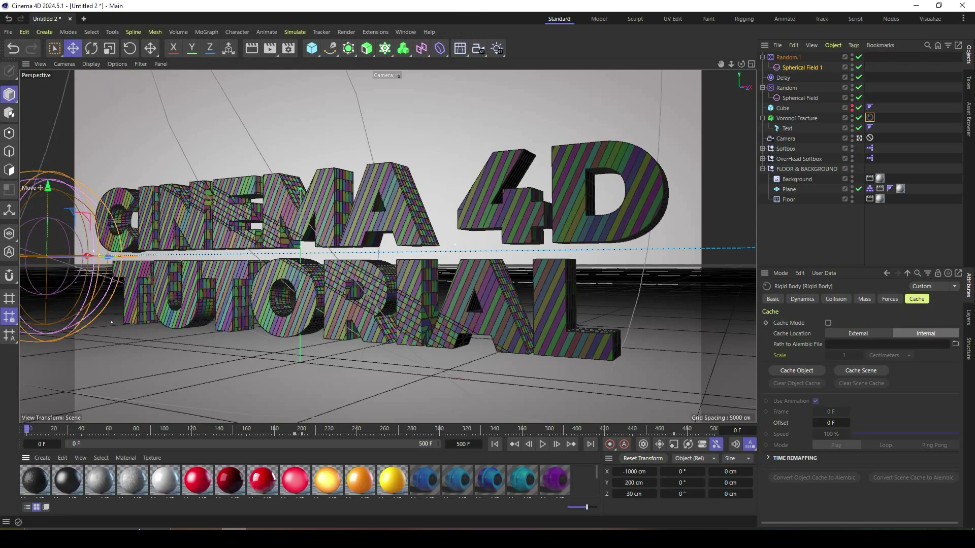
# Apply the yellow and light-blue materials to Voronoi Fracture
pyautogui.click(398, 482)
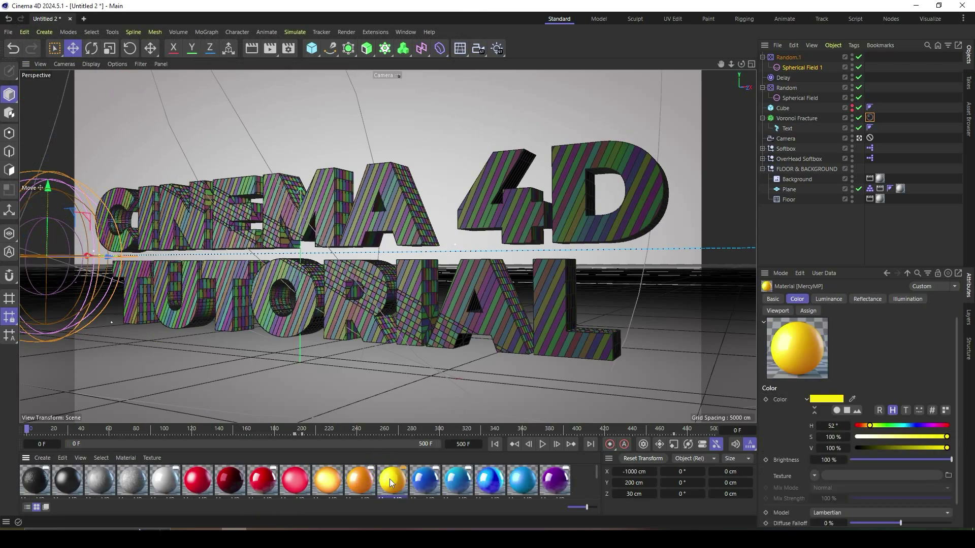
pyautogui.moveTo(392, 479); pyautogui.dragTo(787, 119)
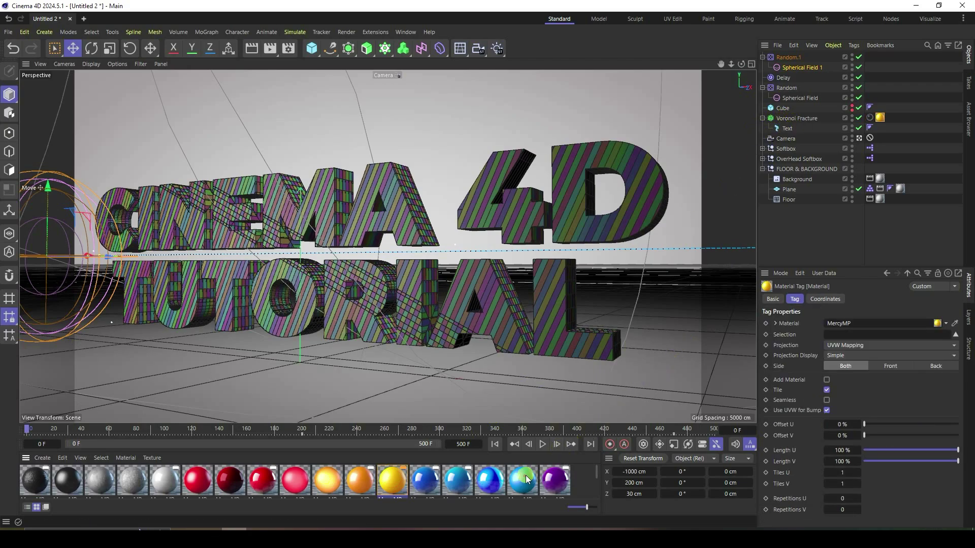
pyautogui.moveTo(526, 475); pyautogui.dragTo(818, 121)
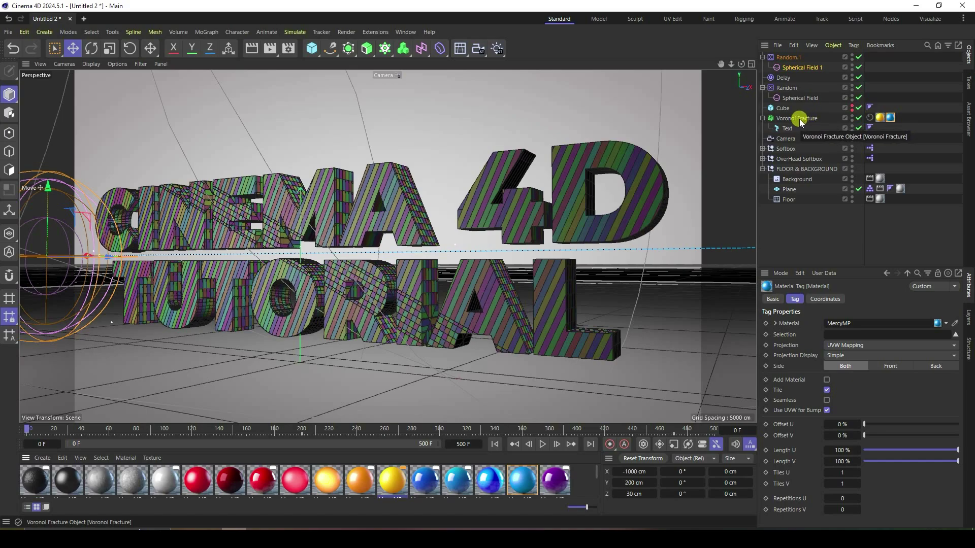
pyautogui.click(162, 429)
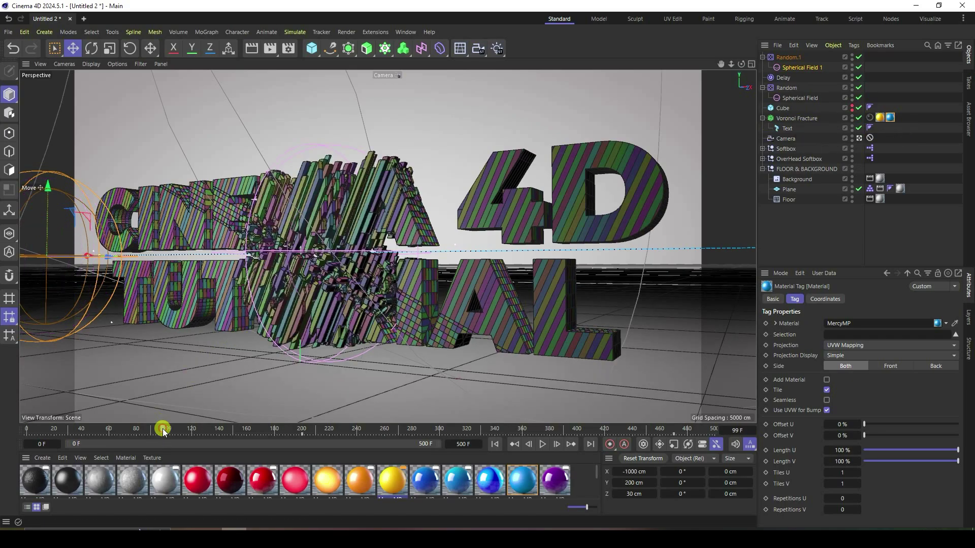
# Generate the face selections, restricting yellow to Outside Faces and blue to the inside faces
pyautogui.click(806, 118)
pyautogui.click(939, 311)
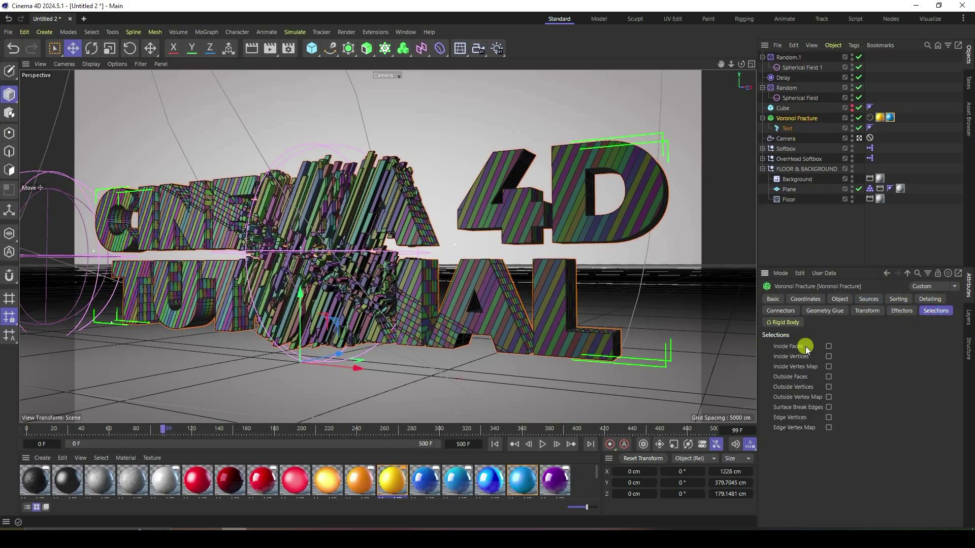
pyautogui.click(829, 377)
pyautogui.click(885, 118)
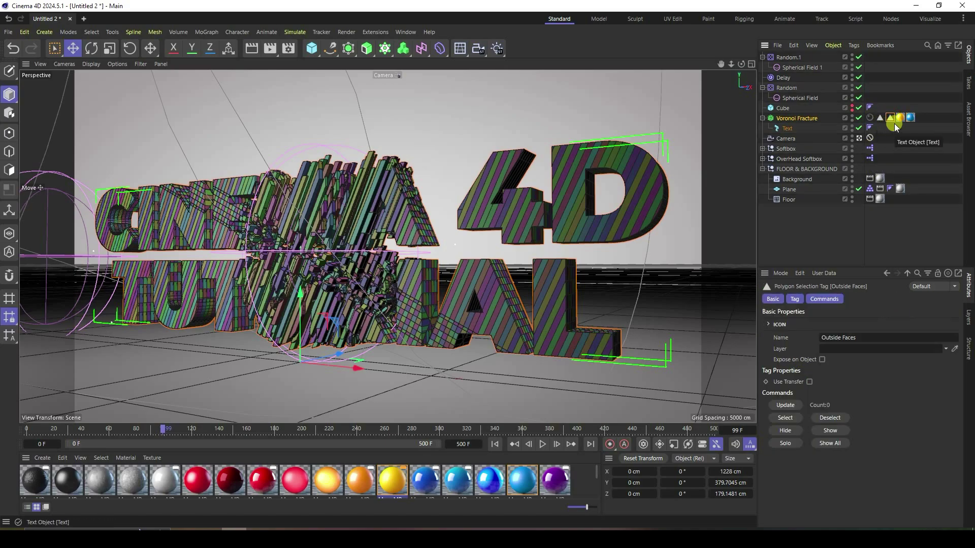
pyautogui.click(901, 118)
pyautogui.moveTo(891, 120); pyautogui.dragTo(873, 334)
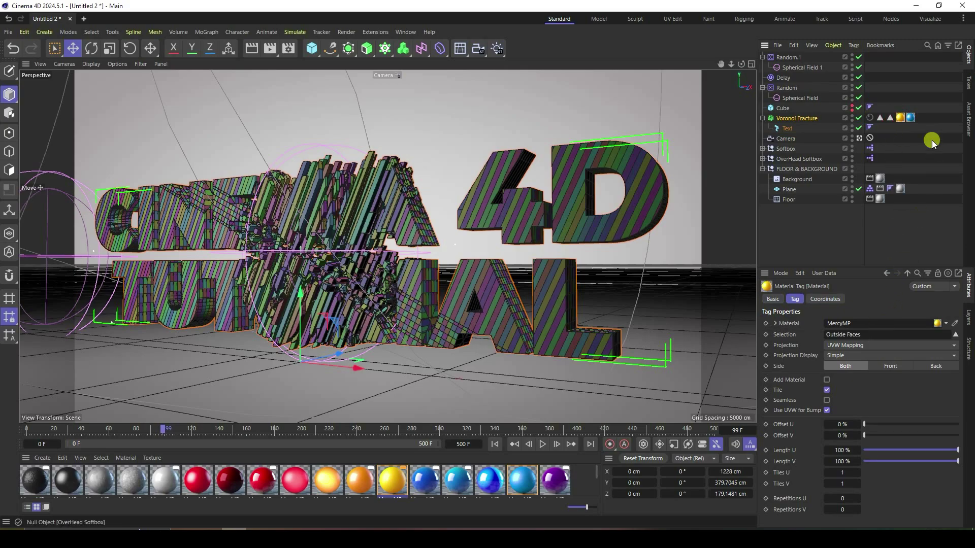
pyautogui.click(911, 117)
pyautogui.moveTo(885, 119); pyautogui.dragTo(910, 336)
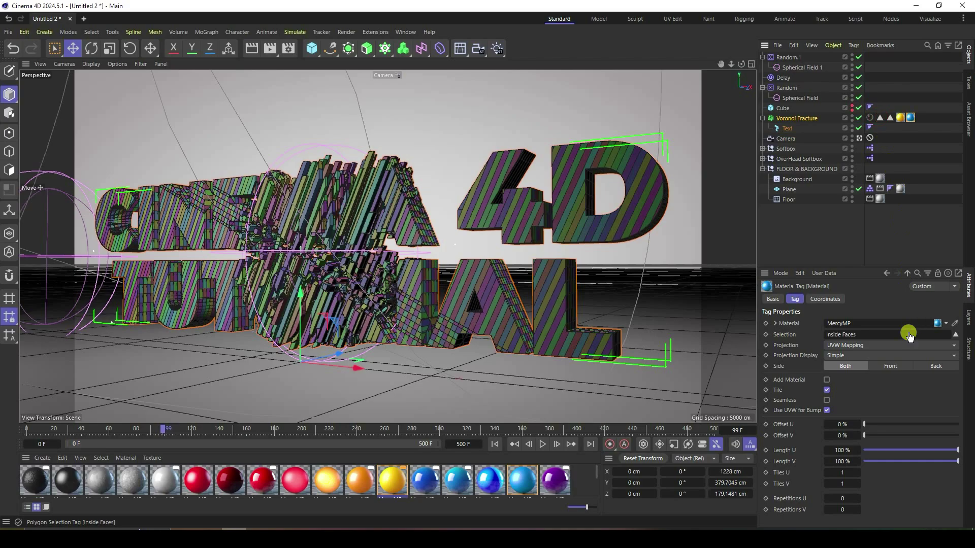
# Render the frame full-screen and filter it to 10% saturation, 1% brightness, 3% contrast, then close it
pyautogui.click(268, 48)
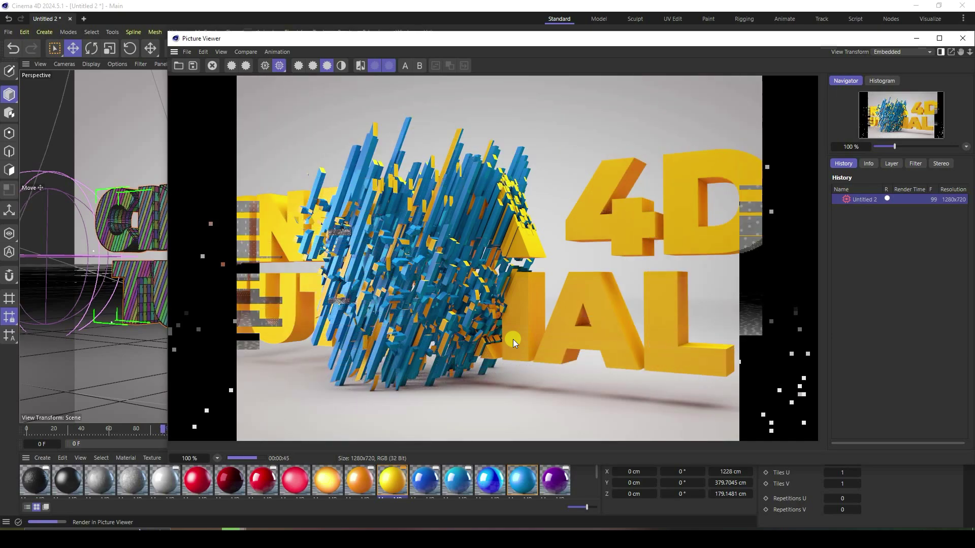
pyautogui.click(939, 39)
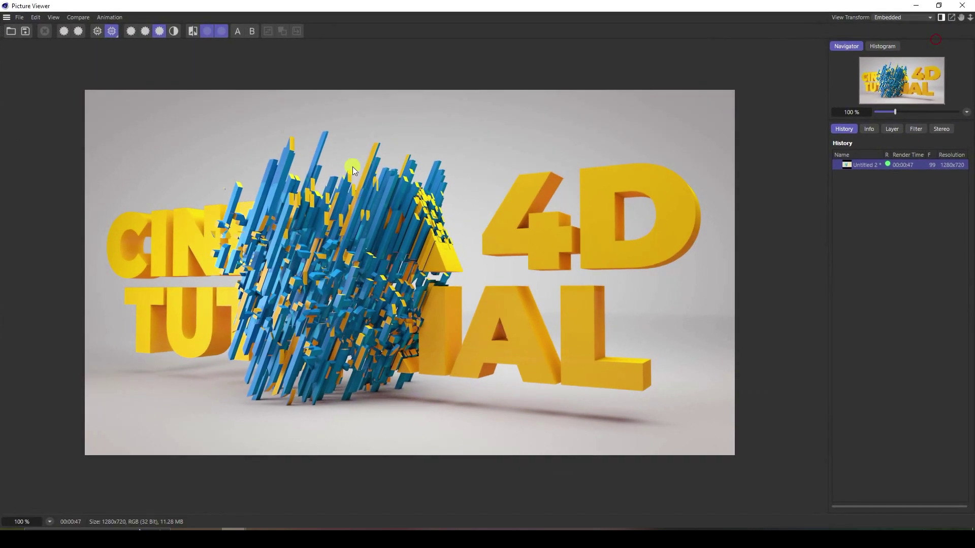
pyautogui.click(917, 129)
pyautogui.click(835, 153)
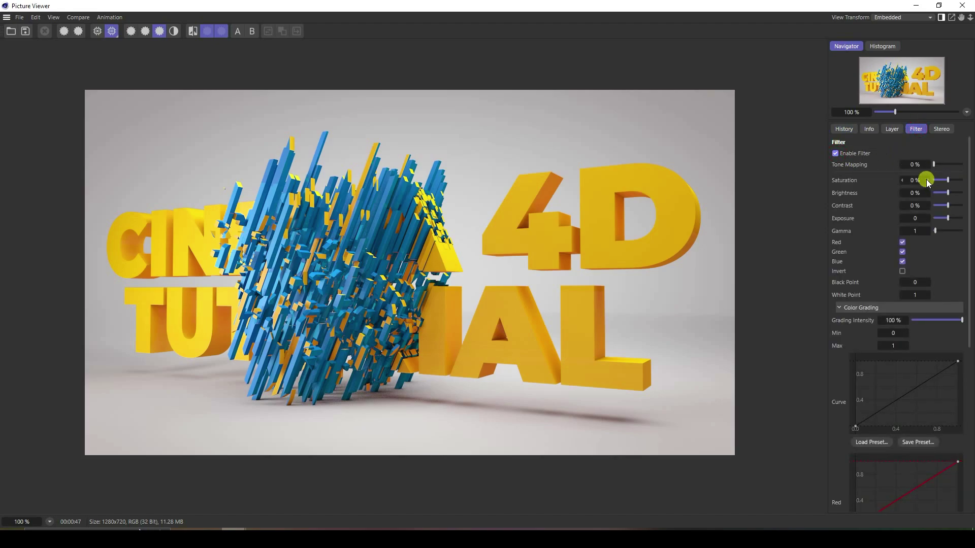
pyautogui.moveTo(926, 182); pyautogui.dragTo(896, 205)
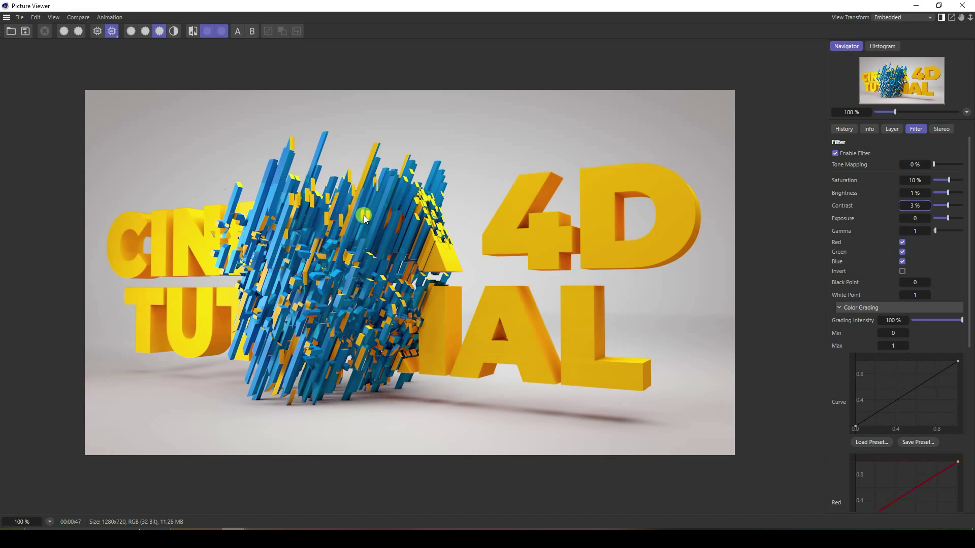
pyautogui.click(962, 5)
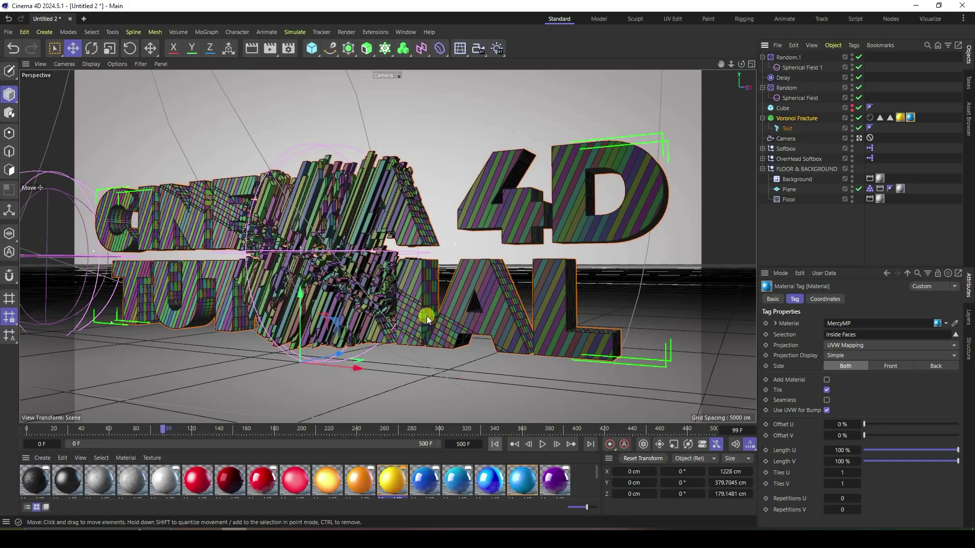
# Set the render save format to JPG
pyautogui.click(288, 48)
pyautogui.click(319, 89)
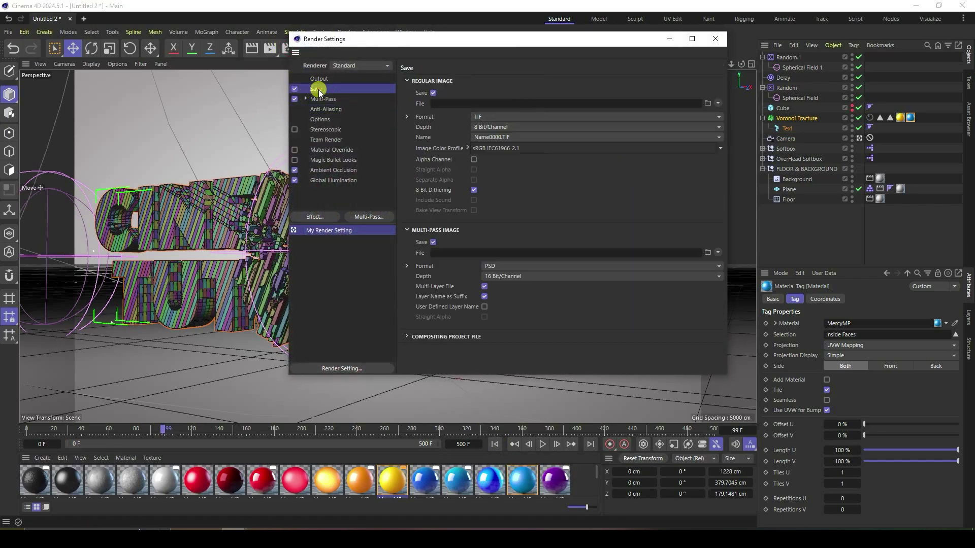
pyautogui.click(481, 120)
pyautogui.click(495, 205)
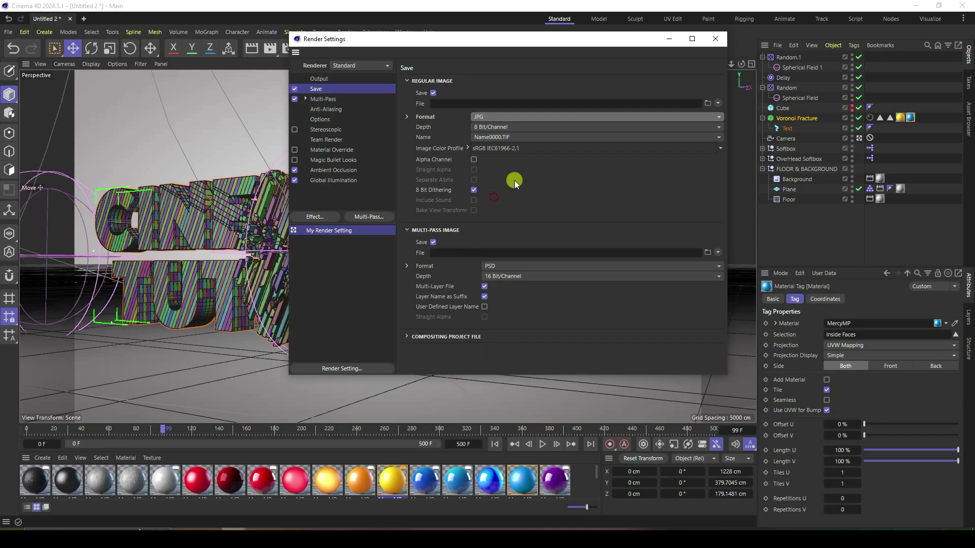
# Set the save path to a new Desktop folder, New folder (2), with file name '1'
pyautogui.click(708, 103)
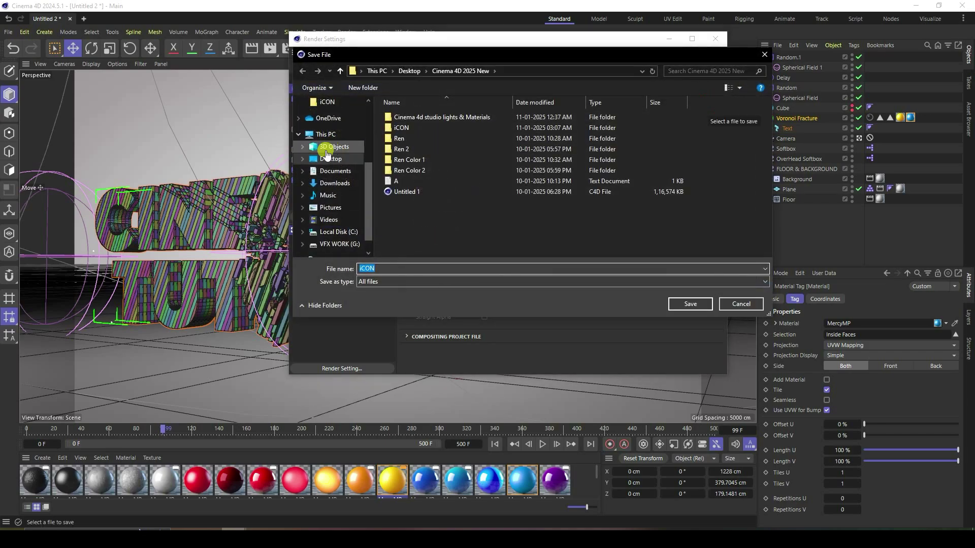
pyautogui.hotkey('alt', 'Up')
pyautogui.rightClick(547, 227)
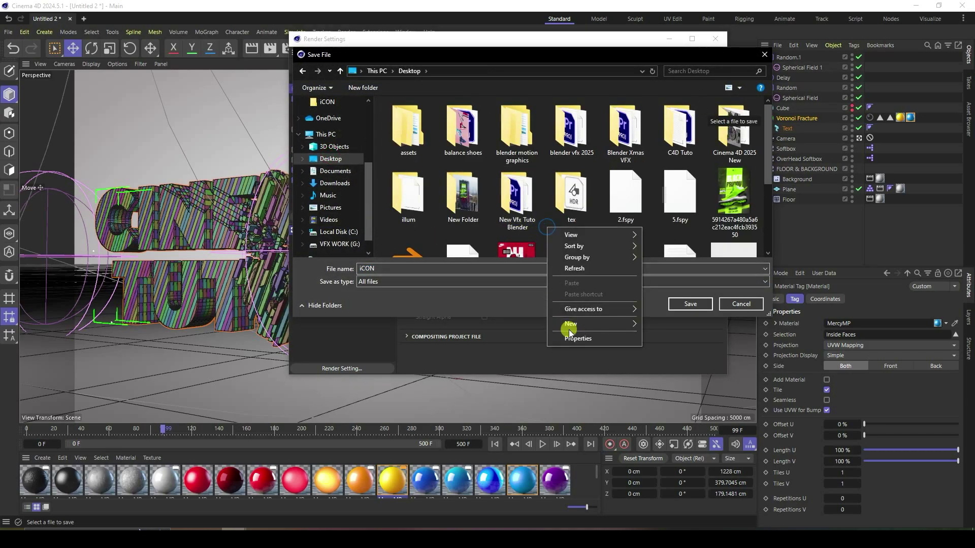
pyautogui.moveTo(571, 326)
pyautogui.click(675, 325)
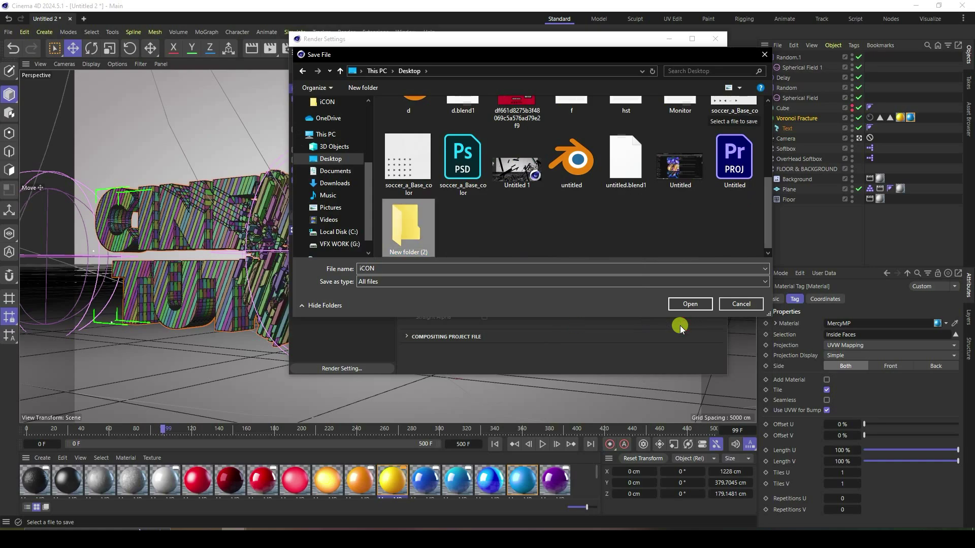
pyautogui.press('Return')
pyautogui.doubleClick(428, 268)
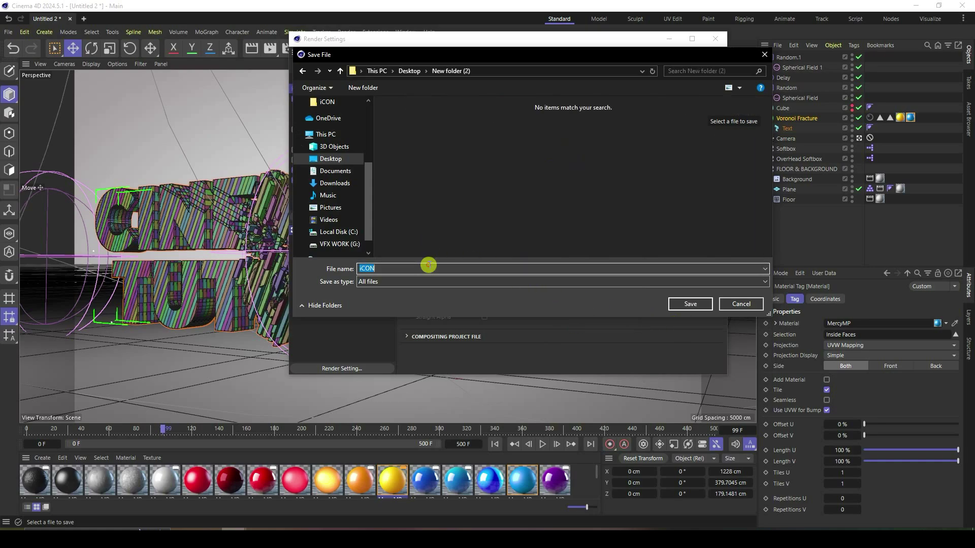
pyautogui.write('1')
pyautogui.click(681, 299)
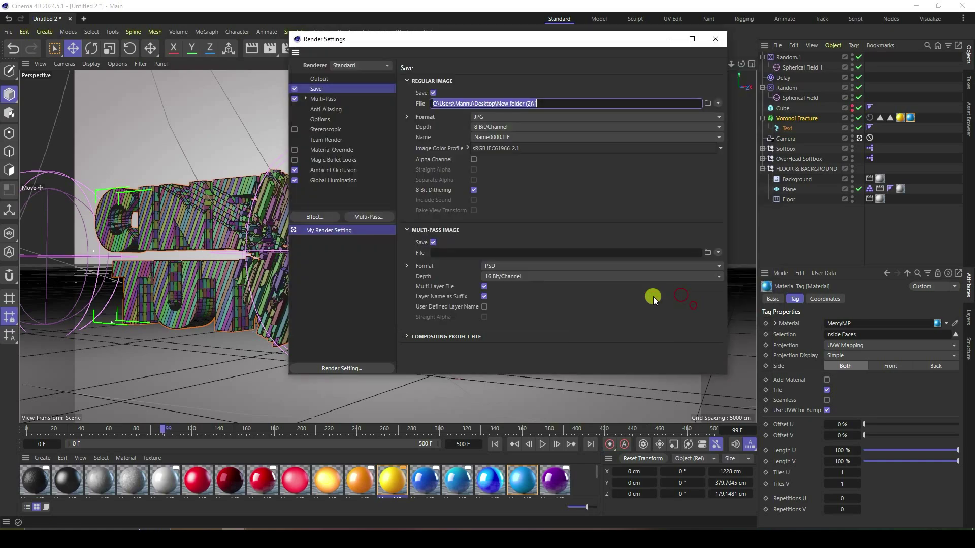
# Apply the HDTV 1080 29.97 output preset and render All Frames, 0 to 500
pyautogui.click(317, 79)
pyautogui.click(411, 80)
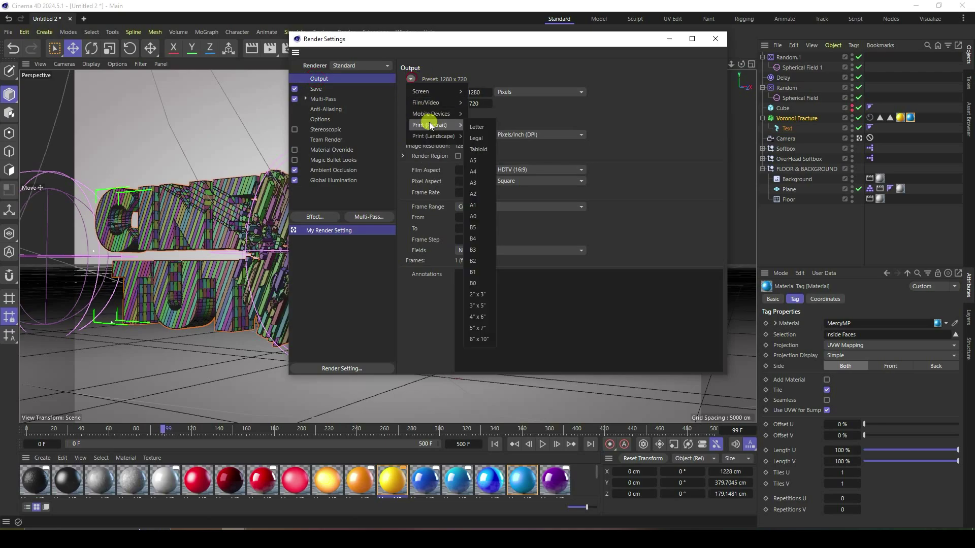
pyautogui.moveTo(433, 103)
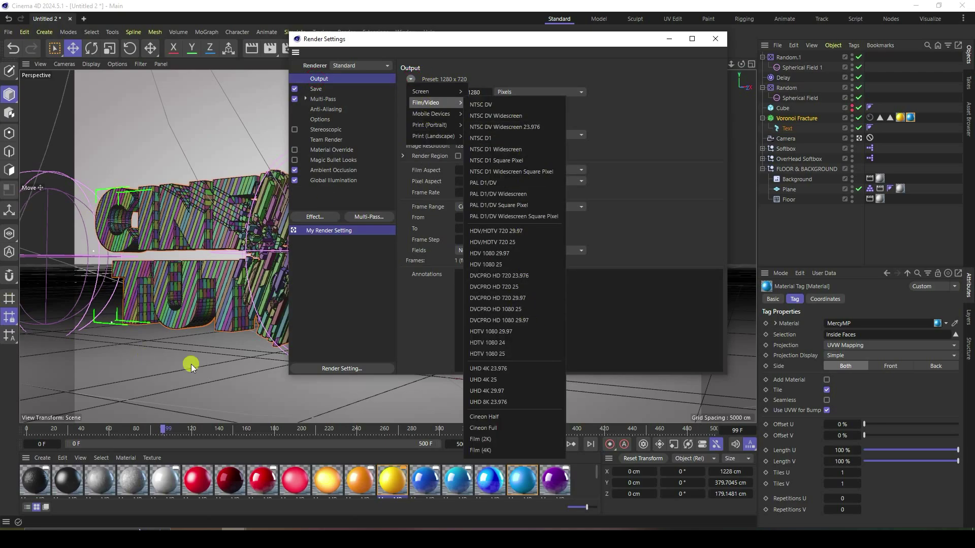
pyautogui.click(517, 331)
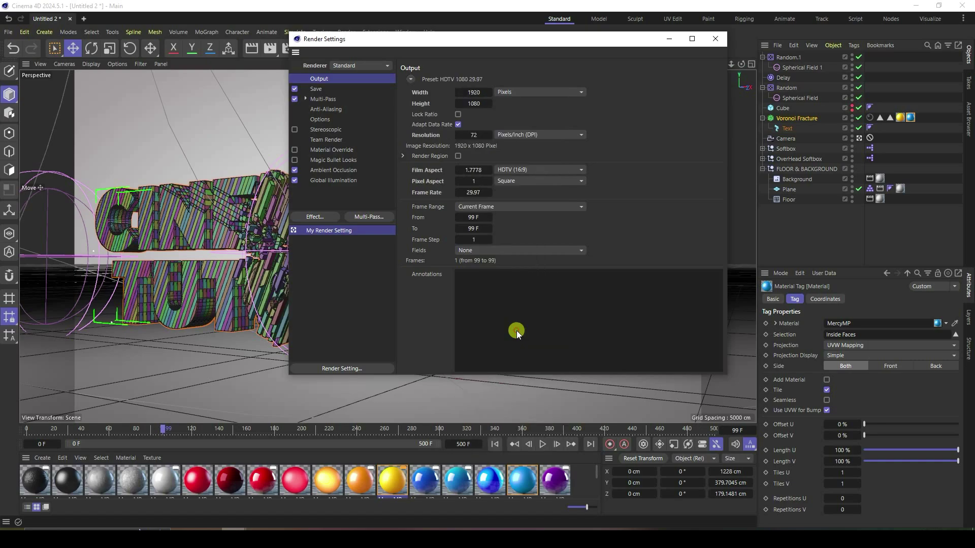
pyautogui.click(462, 208)
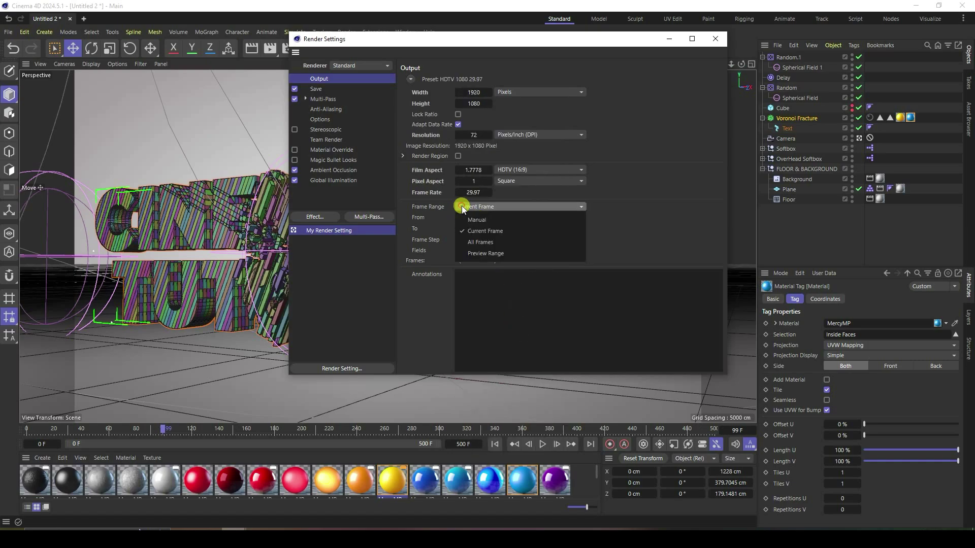
pyautogui.click(468, 241)
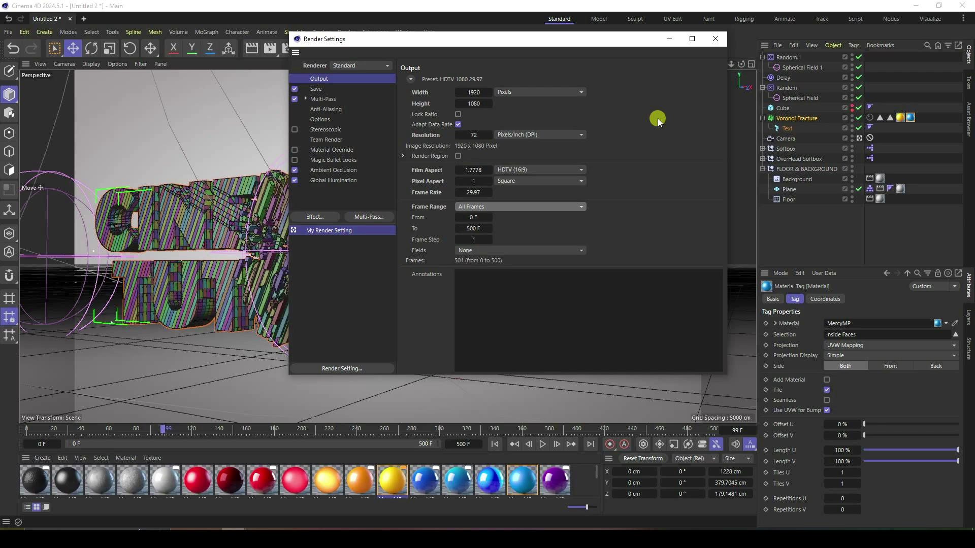
pyautogui.click(714, 40)
# Rewind to frame 0 and cache the Voronoi Fracture's rigid body simulation
pyautogui.click(870, 119)
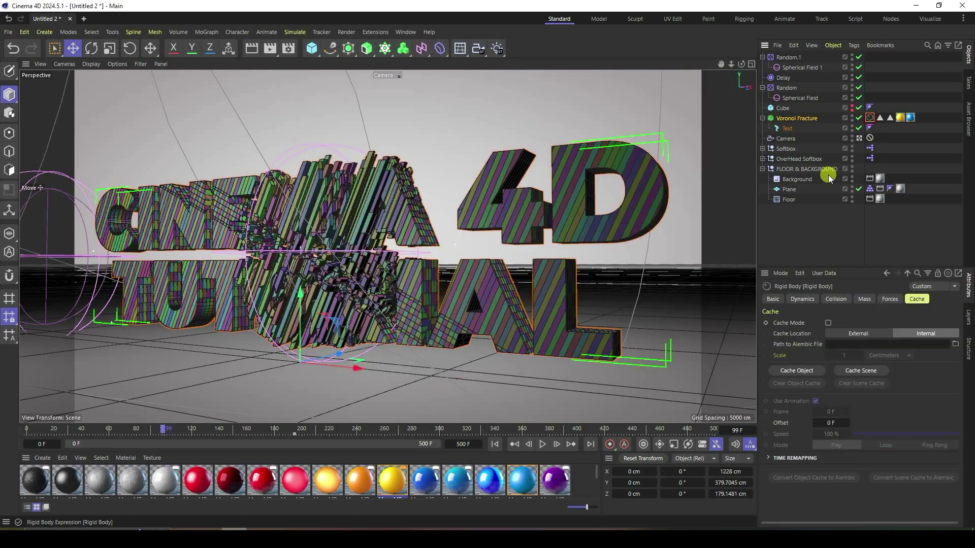
pyautogui.click(494, 444)
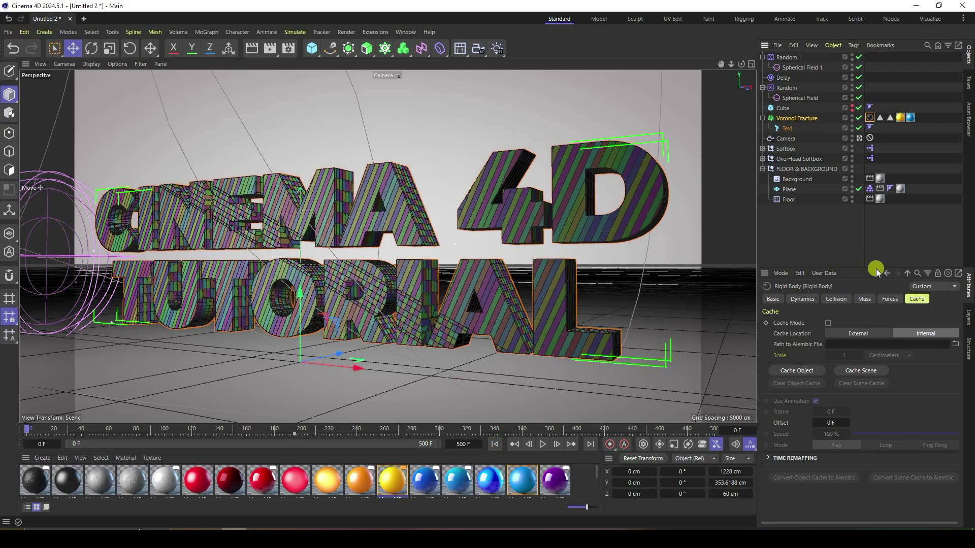
pyautogui.click(795, 372)
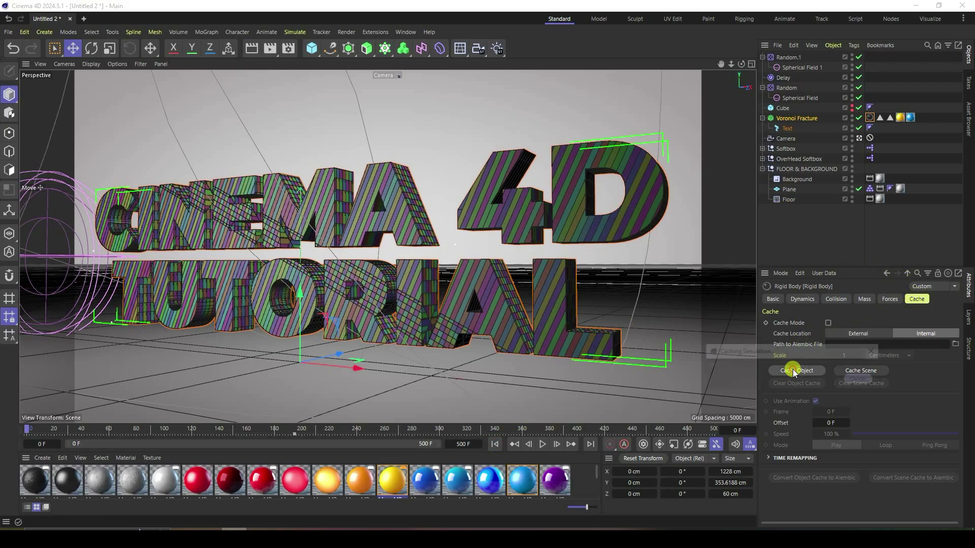